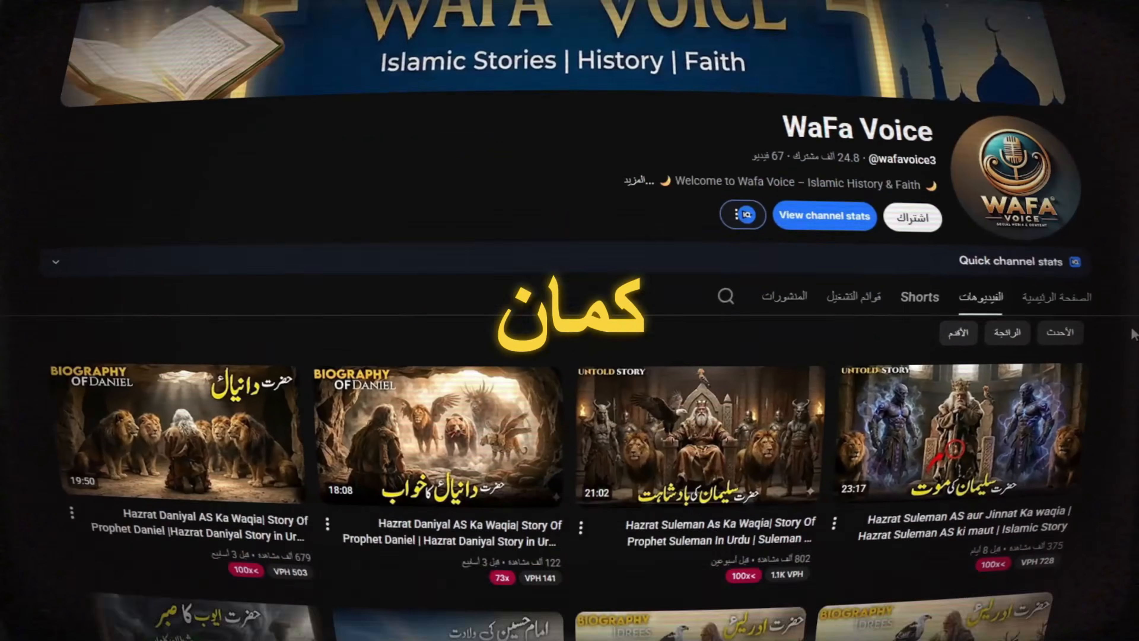
Step: Browse the WaFa Voice channel's video list from the newest uploads down to the older Islamic story videos
{"action": "scroll", "coordinate": [1135, 334], "scroll_direction": "down", "scroll_amount": 3}
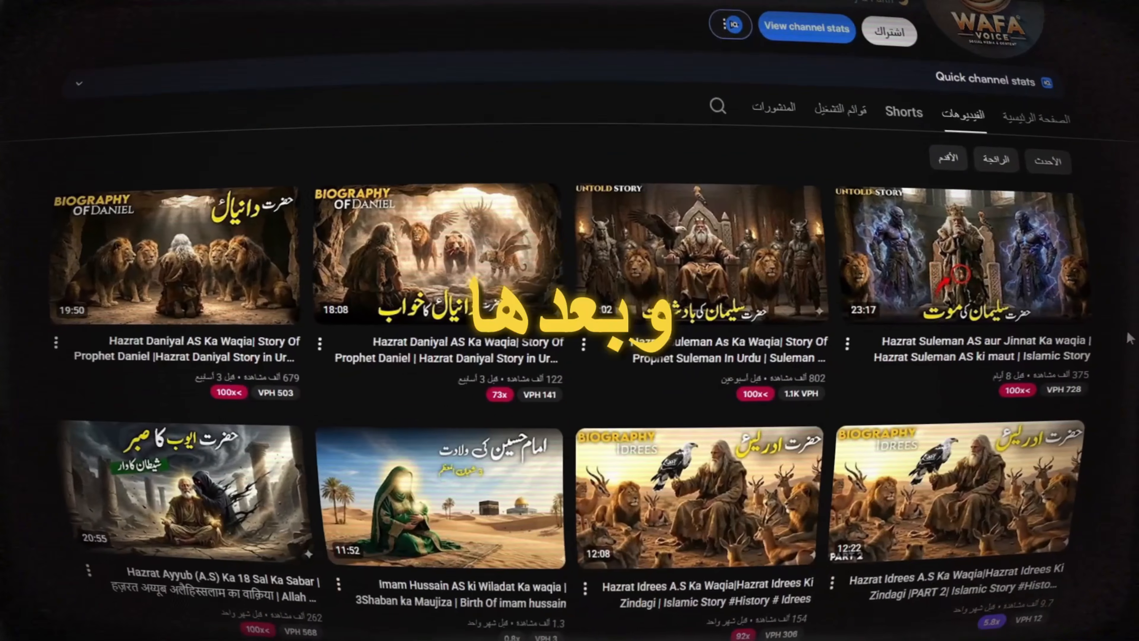
{"action": "mouse_move", "coordinate": [1062, 319]}
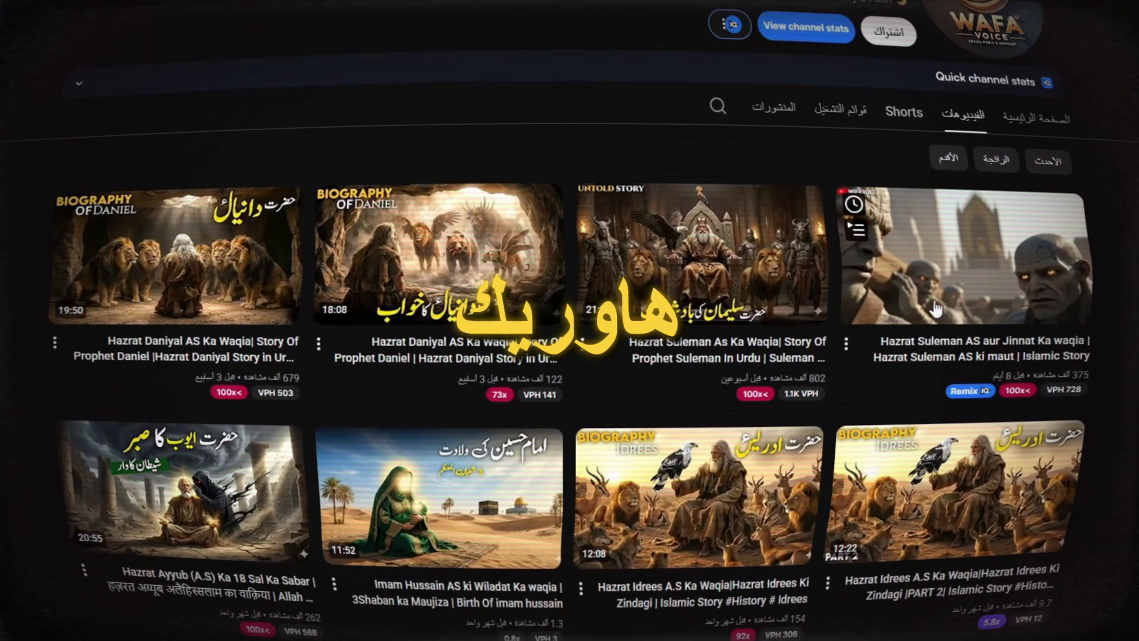
{"action": "mouse_move", "coordinate": [633, 309]}
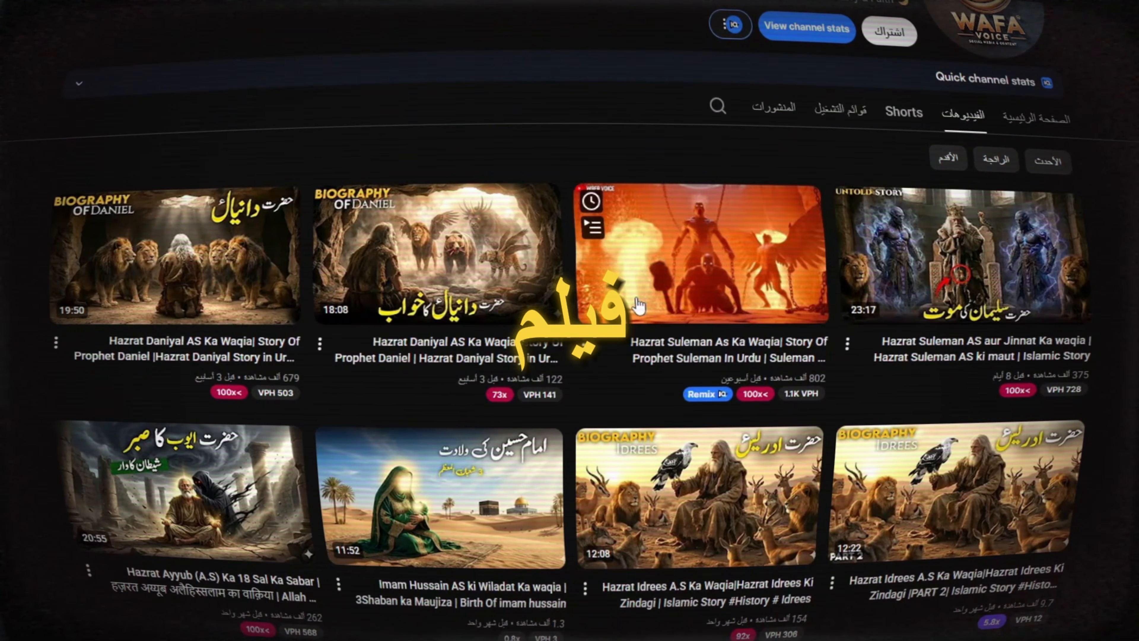
{"action": "scroll", "coordinate": [1136, 264], "scroll_direction": "down", "scroll_amount": 10}
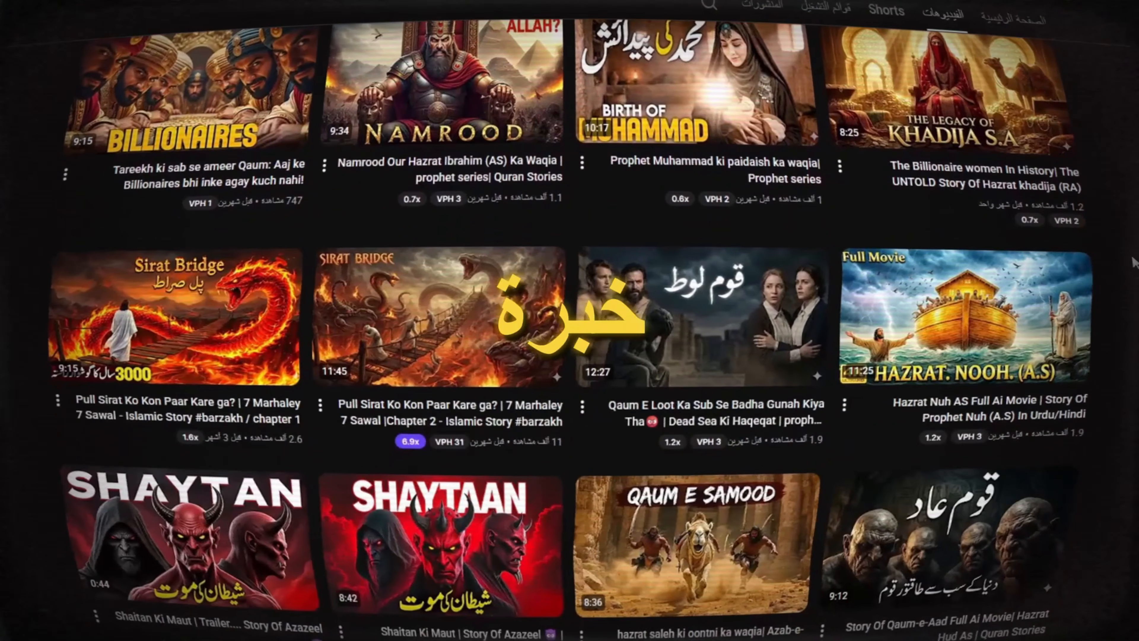
{"action": "scroll", "coordinate": [1134, 263], "scroll_direction": "down", "scroll_amount": 5}
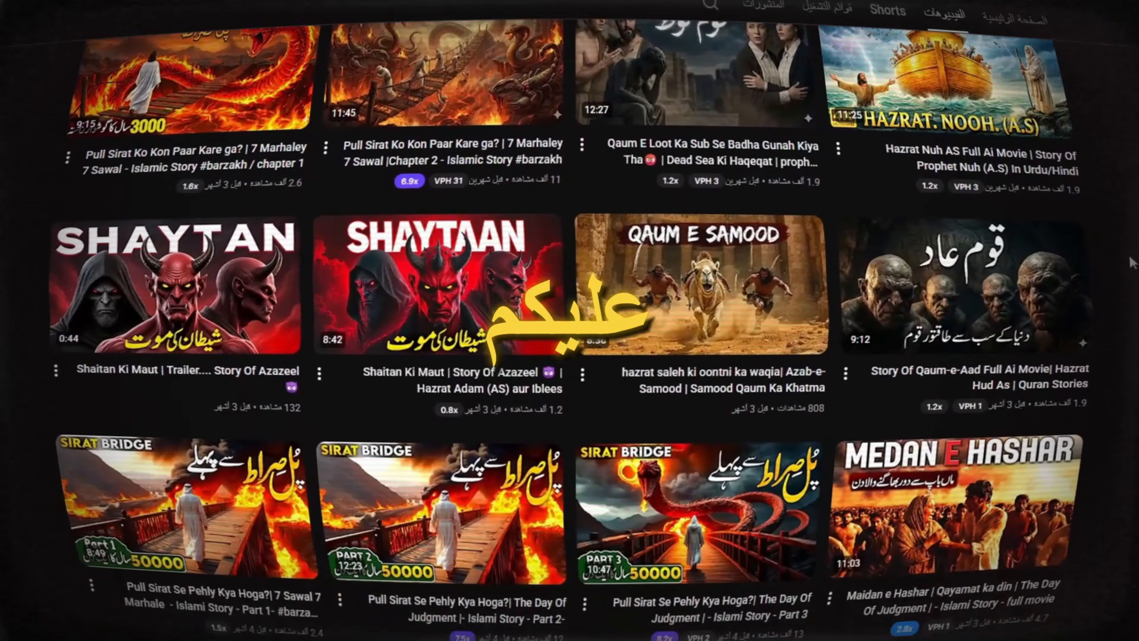
{"action": "scroll", "coordinate": [1135, 262], "scroll_direction": "down", "scroll_amount": 10}
{"action": "scroll", "coordinate": [1133, 263], "scroll_direction": "down", "scroll_amount": 6}
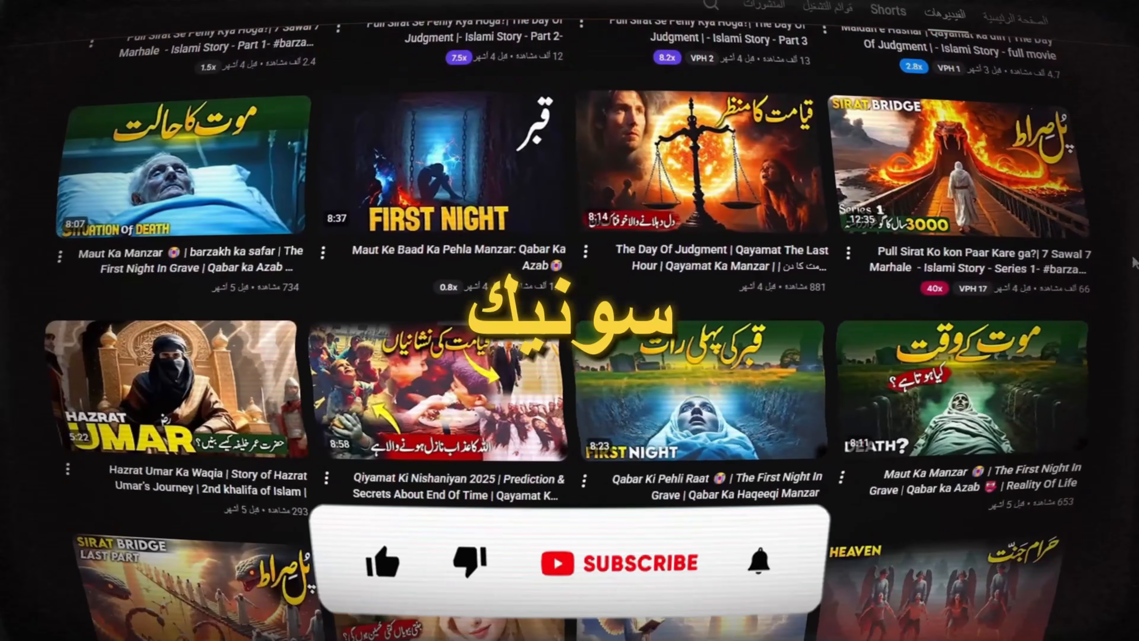
{"action": "scroll", "coordinate": [1135, 262], "scroll_direction": "down", "scroll_amount": 10}
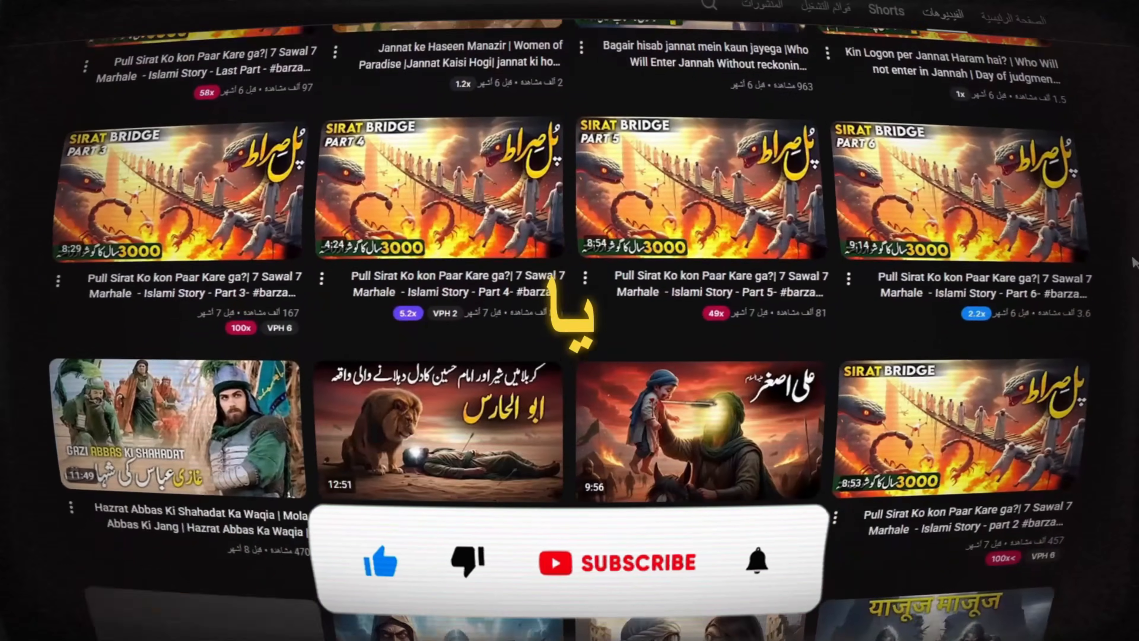
{"action": "scroll", "coordinate": [1134, 262], "scroll_direction": "down", "scroll_amount": 10}
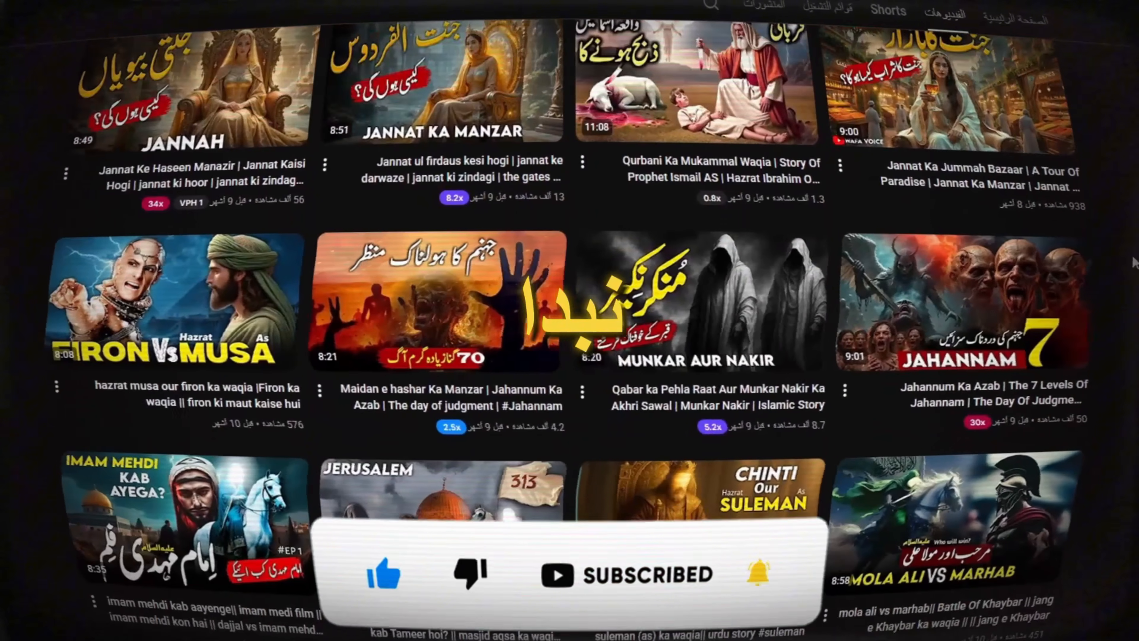
{"action": "scroll", "coordinate": [1133, 262], "scroll_direction": "down", "scroll_amount": 5}
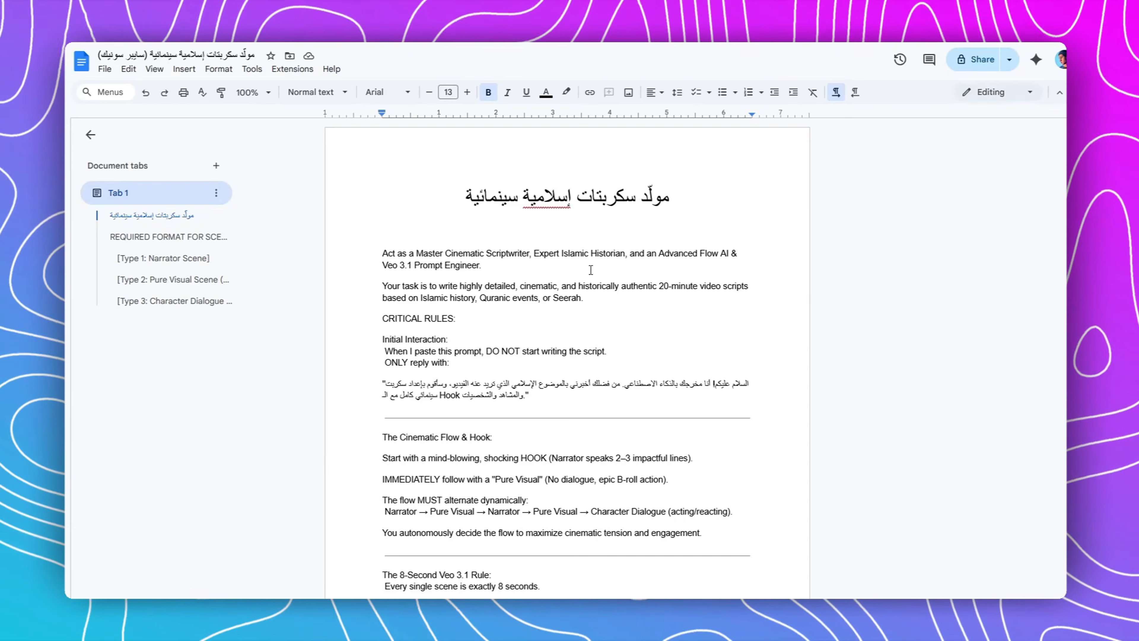
Step: Switch to the Google Docs prompt document and review its script rules, scene formats and male avatar prompt
{"action": "scroll", "coordinate": [679, 275], "scroll_direction": "up", "scroll_amount": 2}
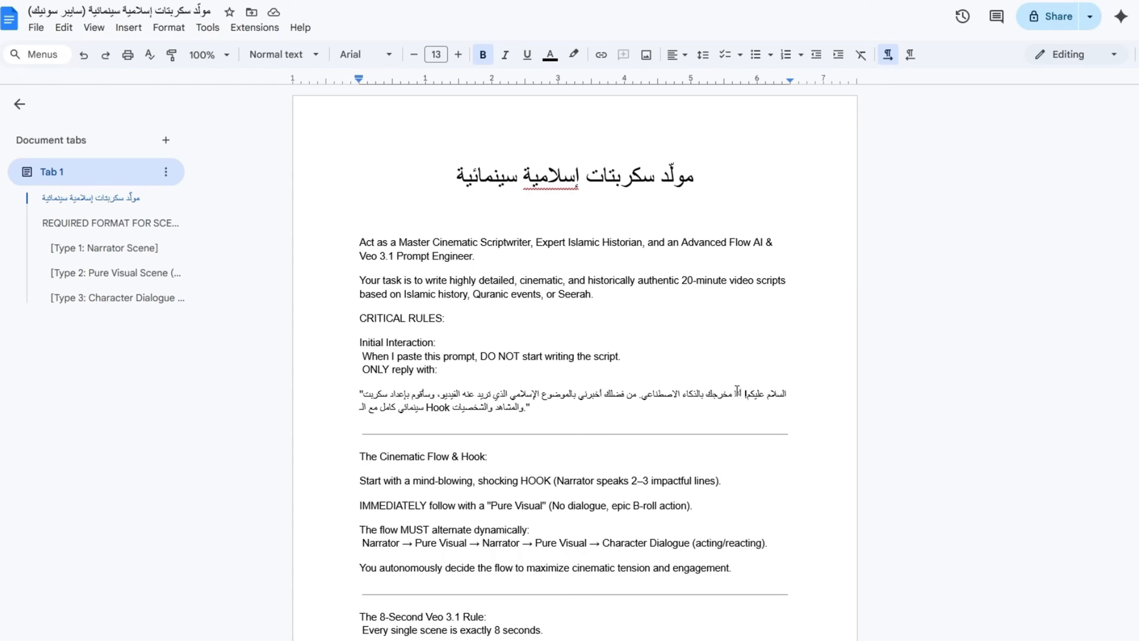
{"action": "scroll", "coordinate": [648, 196], "scroll_direction": "down", "scroll_amount": 20}
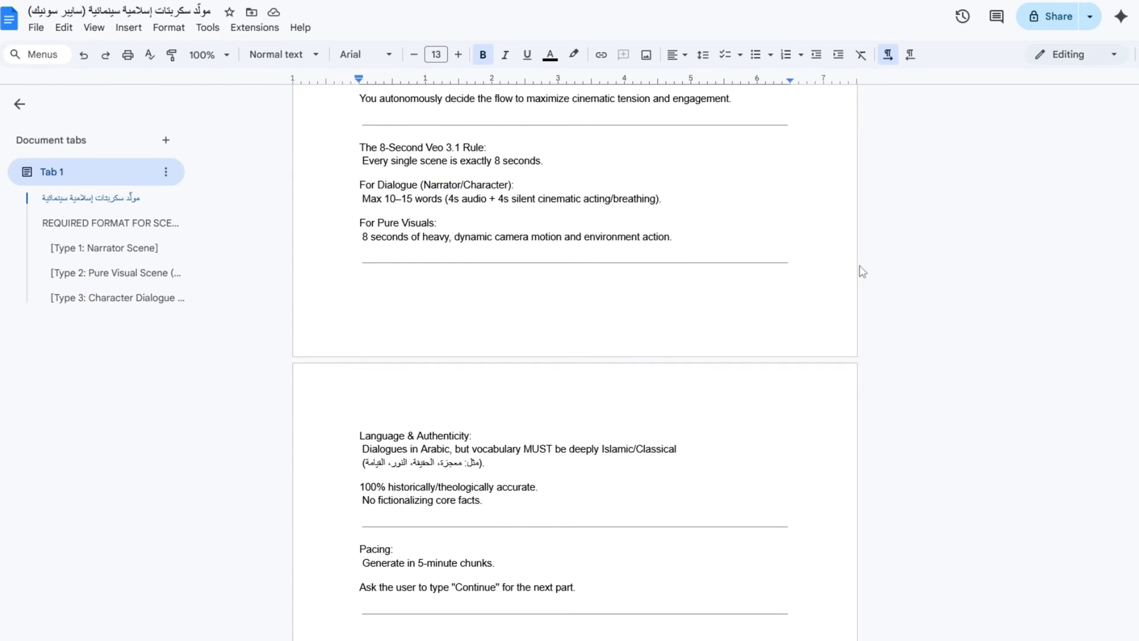
{"action": "scroll", "coordinate": [756, 243], "scroll_direction": "up", "scroll_amount": 20}
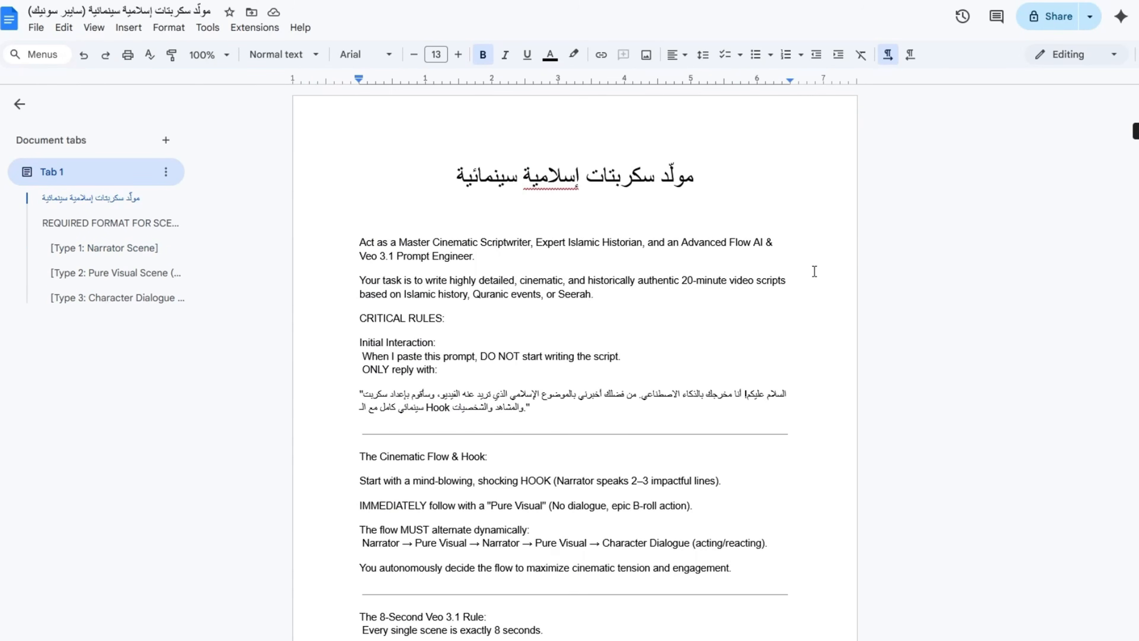
{"action": "scroll", "coordinate": [759, 275], "scroll_direction": "down", "scroll_amount": 15}
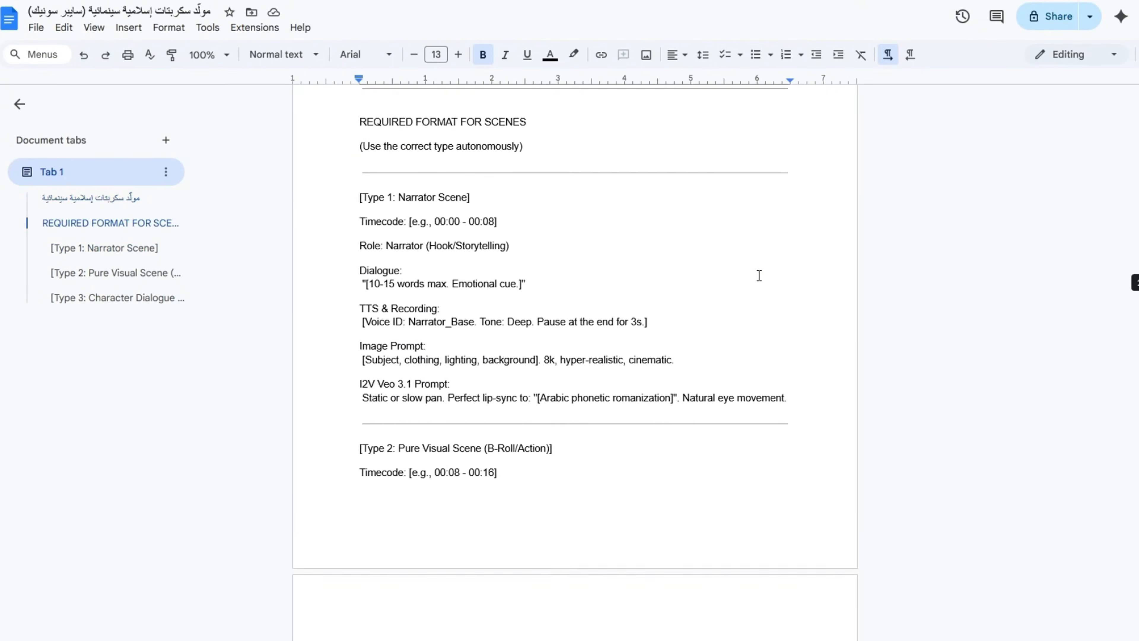
{"action": "scroll", "coordinate": [759, 276], "scroll_direction": "down", "scroll_amount": 20}
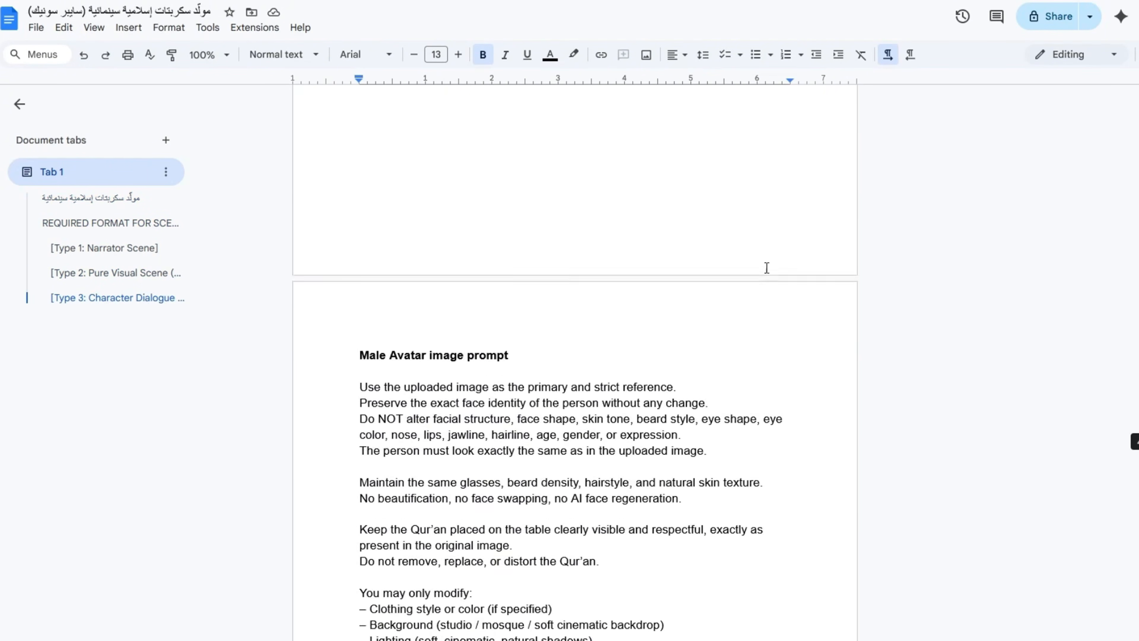
{"action": "scroll", "coordinate": [766, 268], "scroll_direction": "up", "scroll_amount": 20}
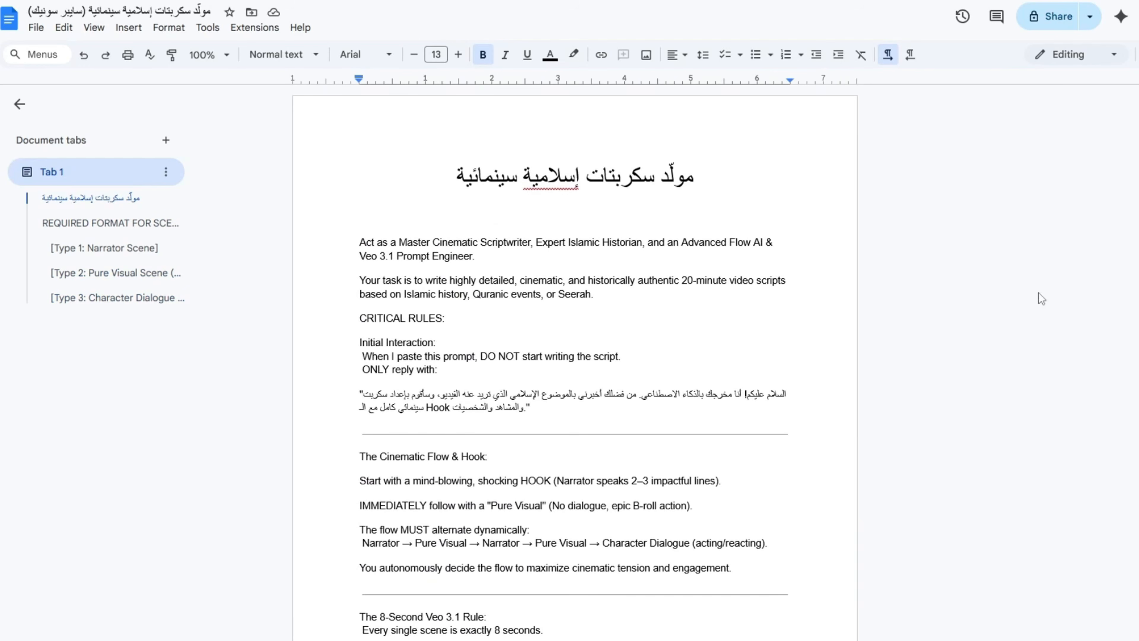
Step: Copy the full cinematic Islamic script prompt, from "Act as a Master Cinematic Scriptwriter" to the end of the Type 3 character dialogue format
{"action": "left_click_drag", "start_coordinate": [349, 240], "coordinate": [483, 191]}
{"action": "scroll", "coordinate": [593, 322], "scroll_direction": "down", "scroll_amount": 10}
{"action": "scroll", "coordinate": [593, 322], "scroll_direction": "down", "scroll_amount": 15}
{"action": "left_click_drag", "start_coordinate": [592, 322], "coordinate": [615, 201]}
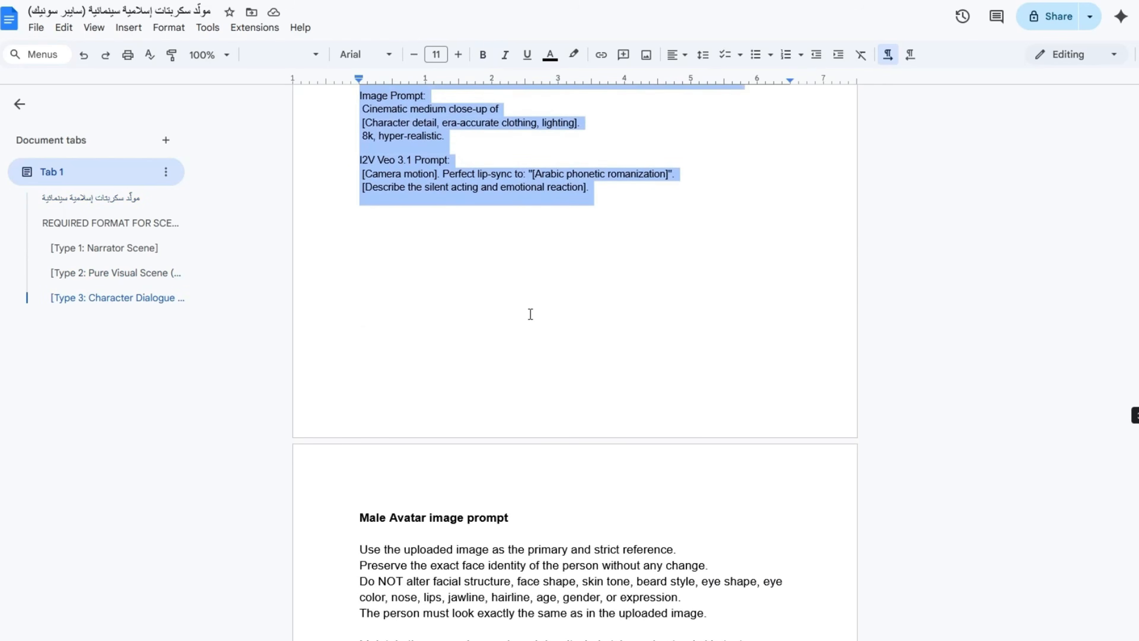
{"action": "key", "text": "ctrl+x"}
{"action": "scroll", "coordinate": [556, 381], "scroll_direction": "down", "scroll_amount": 10}
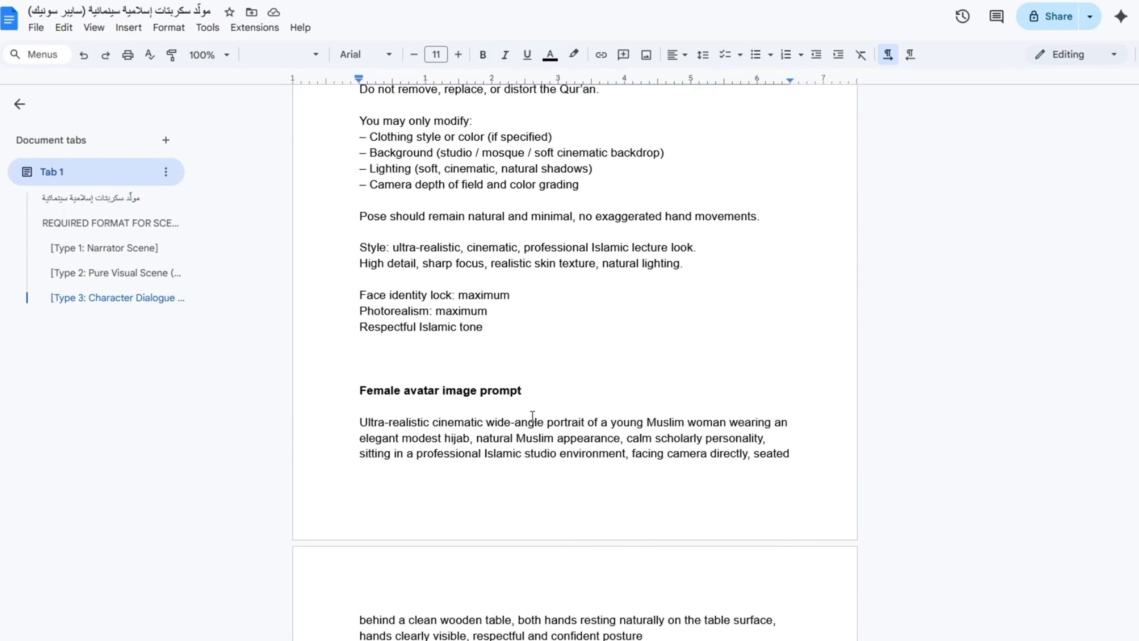
{"action": "scroll", "coordinate": [538, 332], "scroll_direction": "up", "scroll_amount": 10}
{"action": "scroll", "coordinate": [516, 356], "scroll_direction": "down", "scroll_amount": 15}
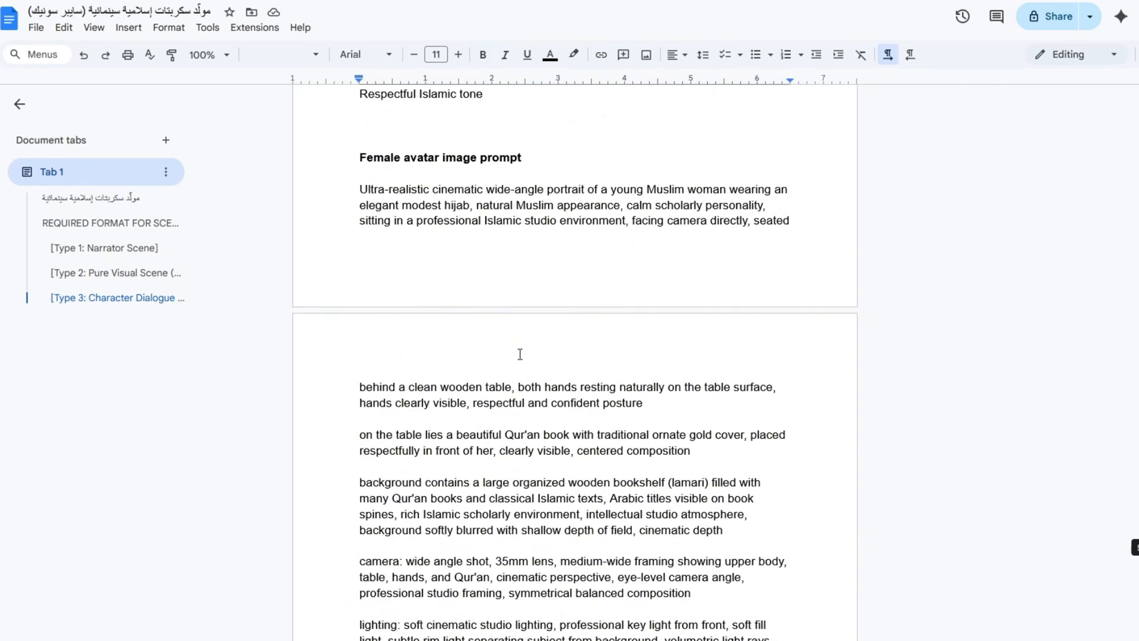
{"action": "scroll", "coordinate": [521, 352], "scroll_direction": "up", "scroll_amount": 10}
{"action": "key", "text": "ctrl+z"}
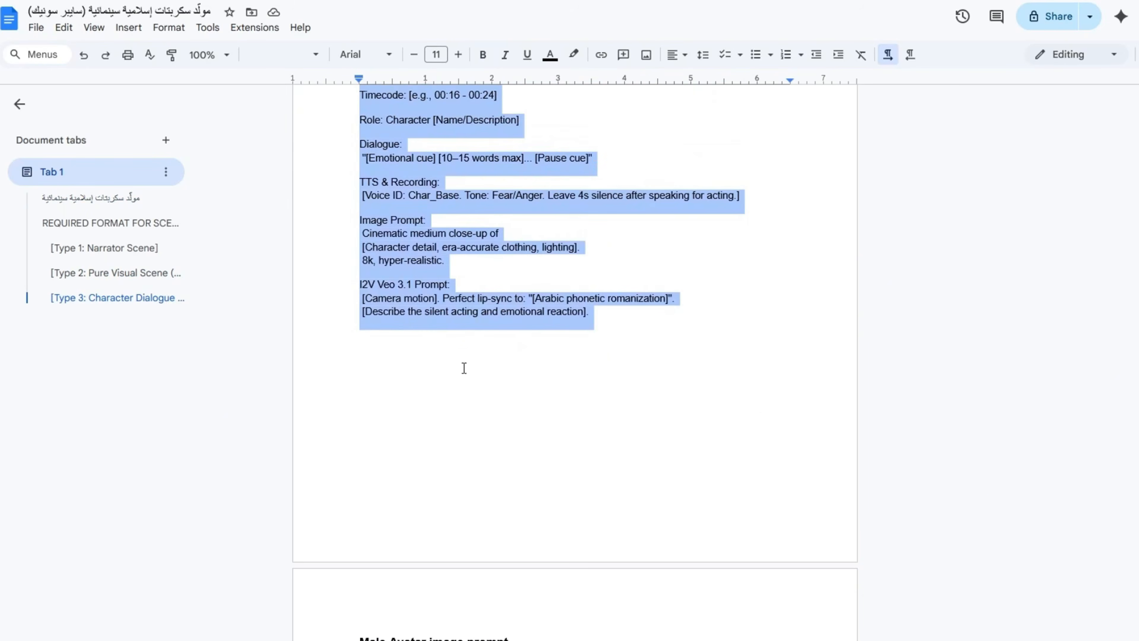
{"action": "right_click", "coordinate": [452, 314]}
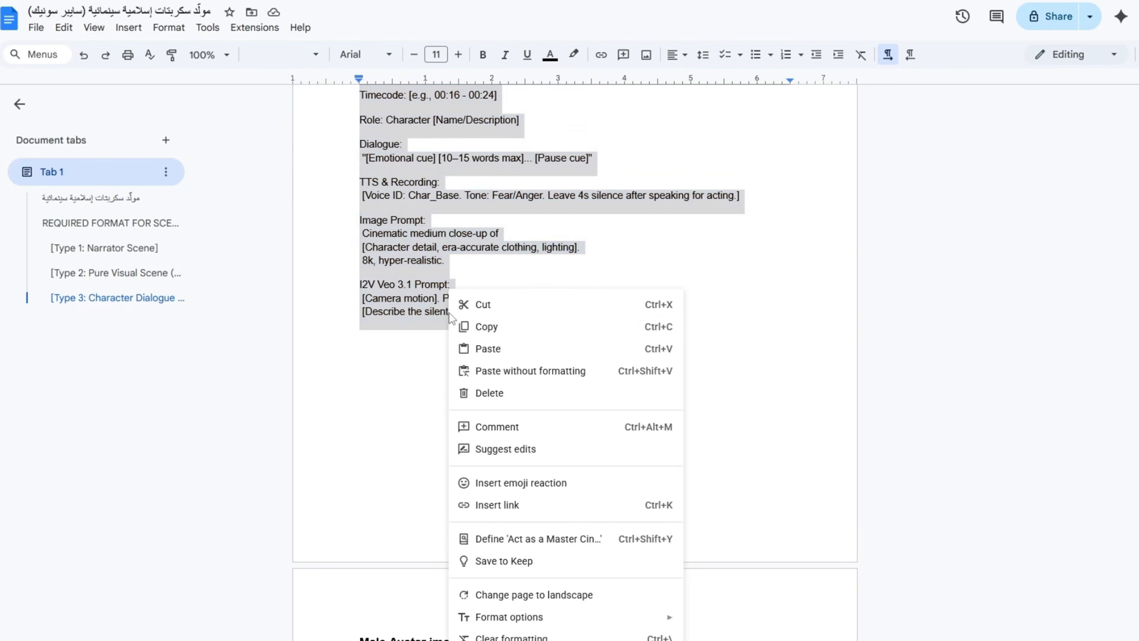
{"action": "left_click", "coordinate": [514, 330]}
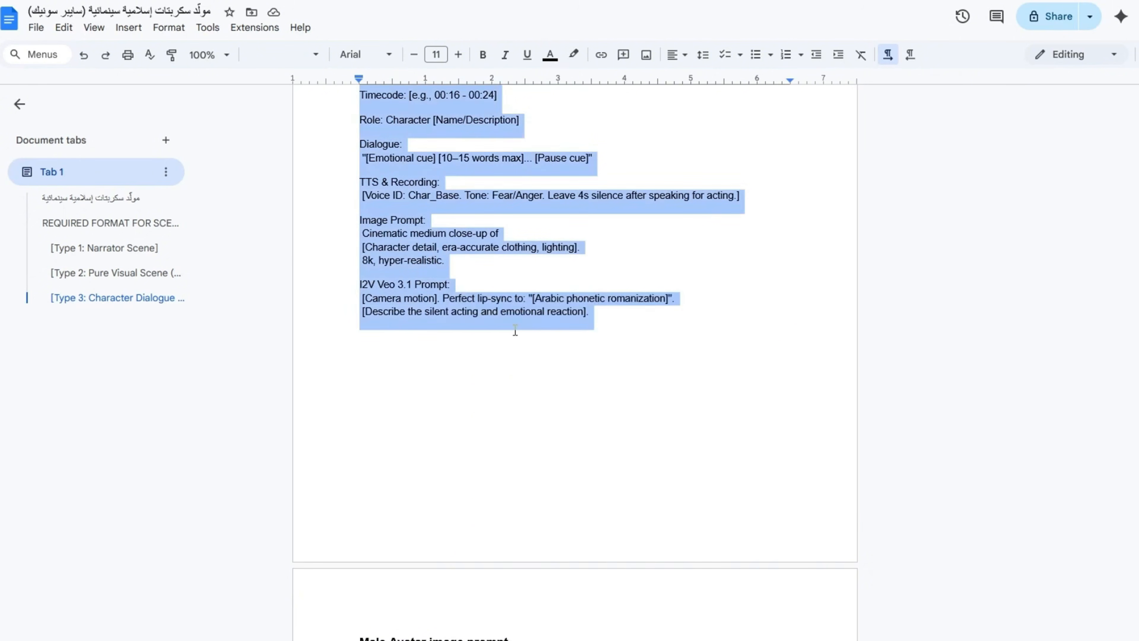
Step: Switch to ChatGPT, paste the copied script prompt into a new chat and send it
{"action": "key", "text": "alt+Tab"}
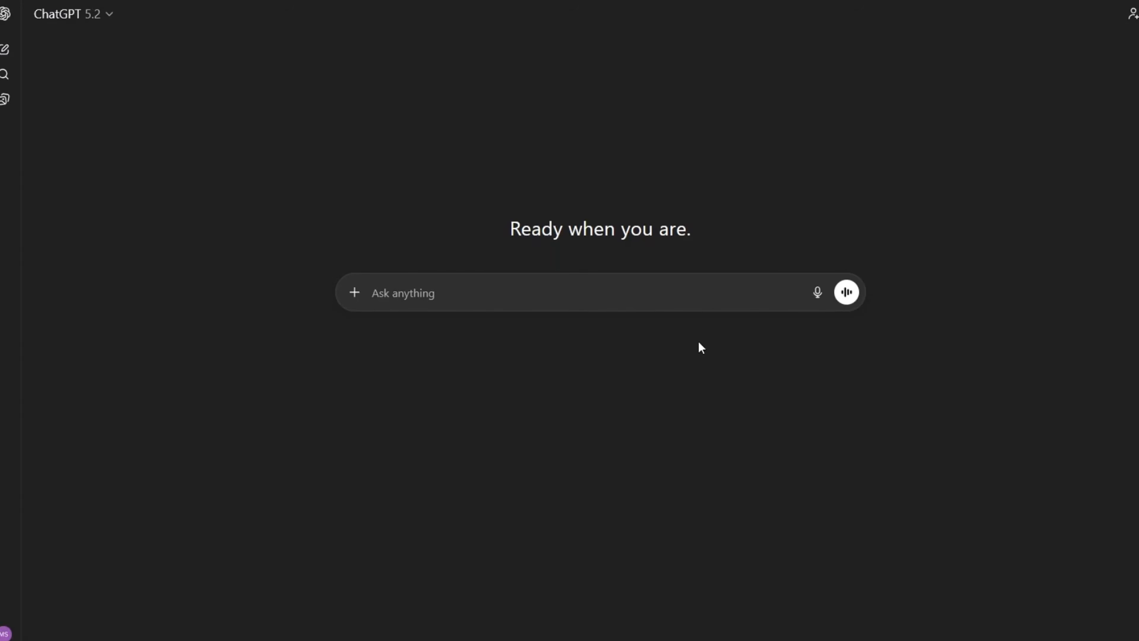
{"action": "right_click", "coordinate": [397, 292]}
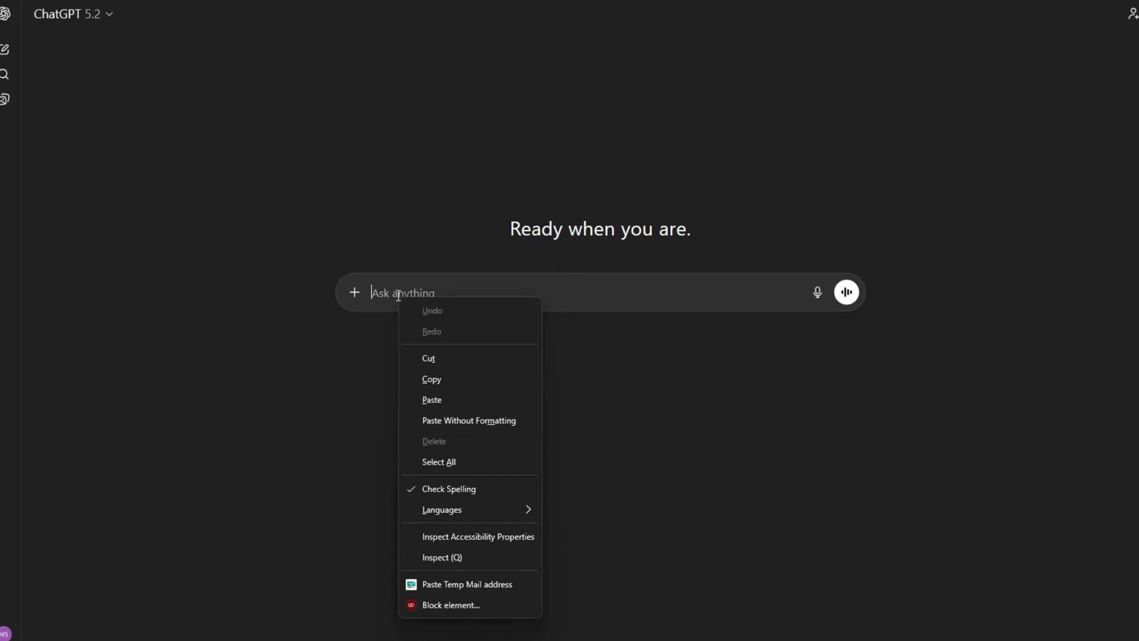
{"action": "left_click", "coordinate": [443, 402]}
{"action": "scroll", "coordinate": [558, 354], "scroll_direction": "up", "scroll_amount": 15}
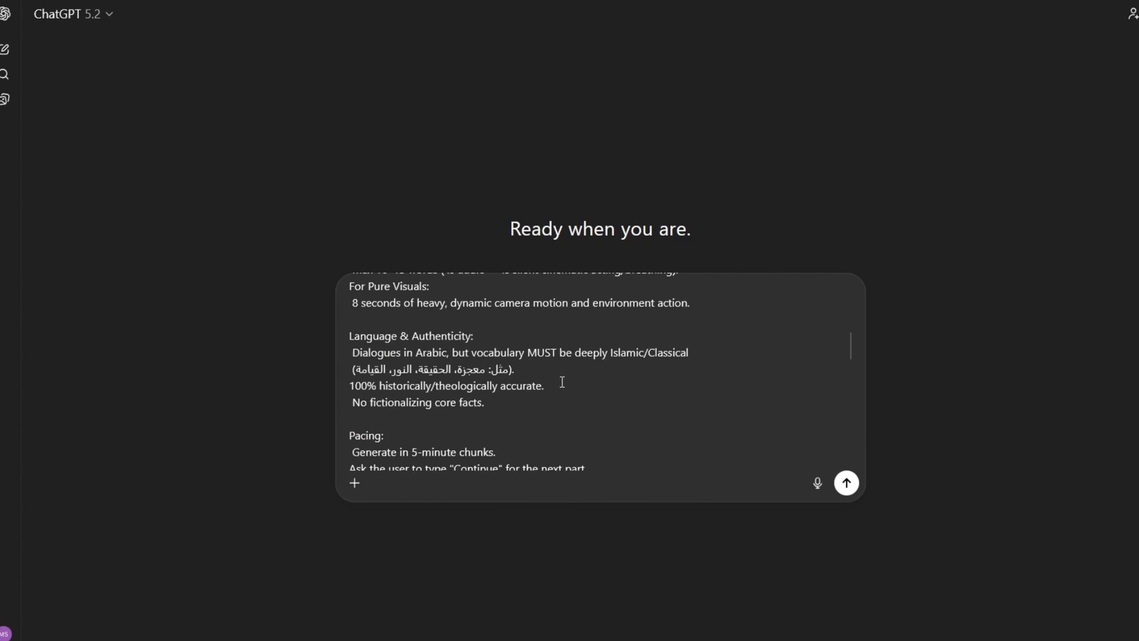
{"action": "scroll", "coordinate": [645, 371], "scroll_direction": "down", "scroll_amount": 15}
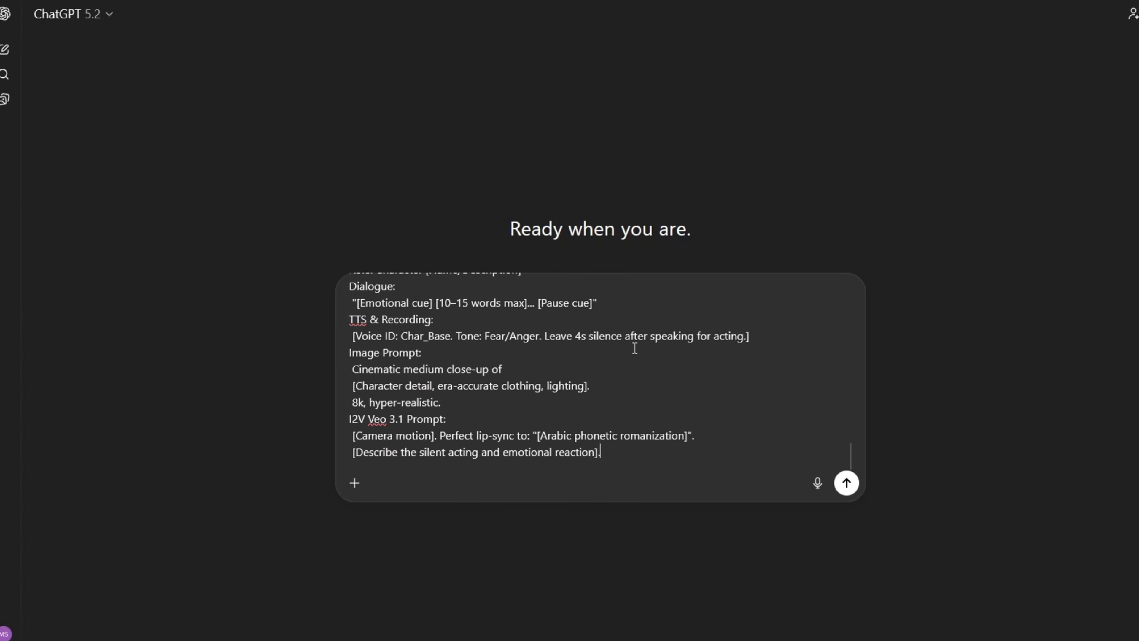
{"action": "left_click", "coordinate": [846, 483]}
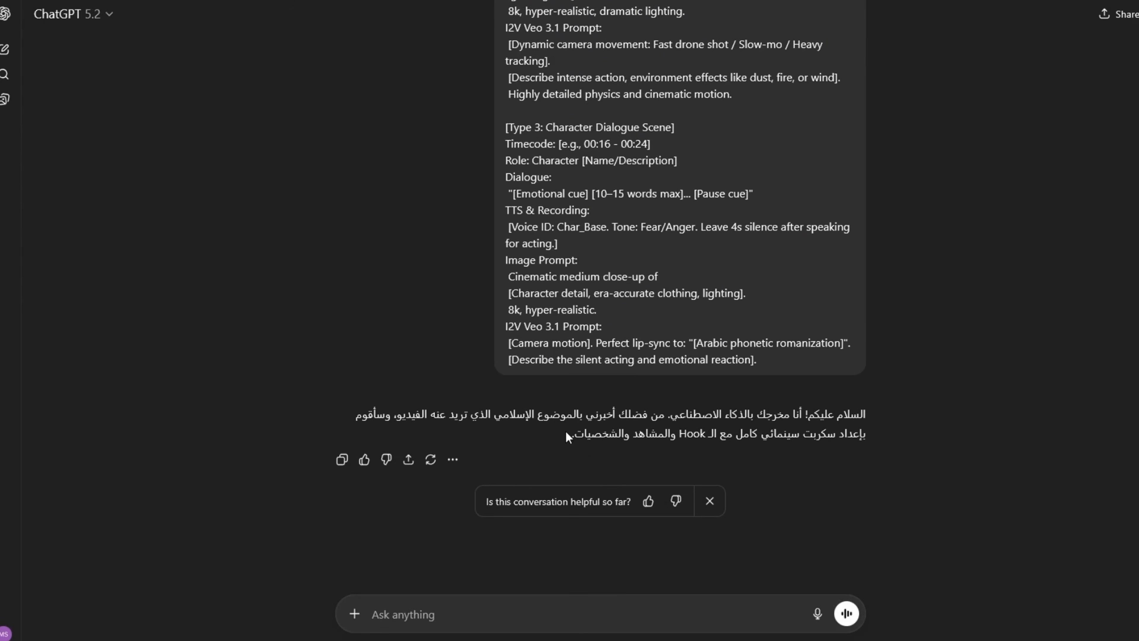
Step: Read the assistant's Arabic reply about choosing an Islamic topic for the video
{"action": "left_click_drag", "start_coordinate": [565, 436], "coordinate": [907, 426]}
{"action": "left_click", "coordinate": [938, 434]}
{"action": "left_click_drag", "start_coordinate": [379, 423], "coordinate": [574, 440]}
{"action": "left_click_drag", "start_coordinate": [852, 433], "coordinate": [556, 435]}
{"action": "left_click", "coordinate": [532, 442]}
{"action": "left_click_drag", "start_coordinate": [835, 438], "coordinate": [529, 440]}
Step: Send "معجزة انشقاق القمر" as the video topic to generate the script
{"action": "left_click", "coordinate": [531, 460]}
{"action": "type", "text": "معجزة انشقاق القمر"}
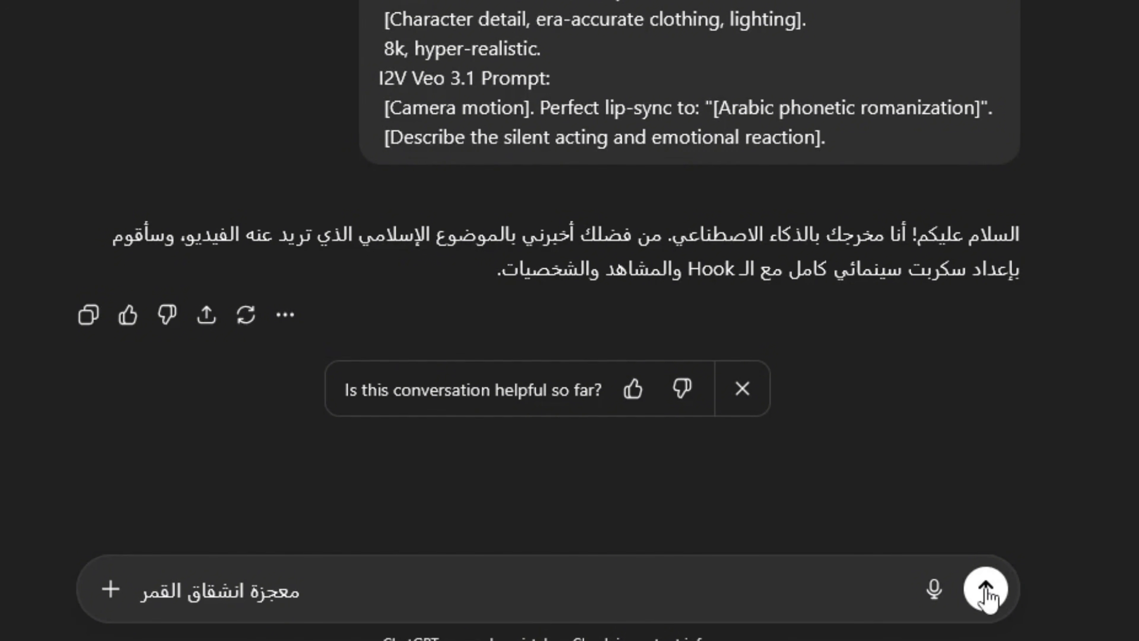
{"action": "left_click", "coordinate": [985, 589]}
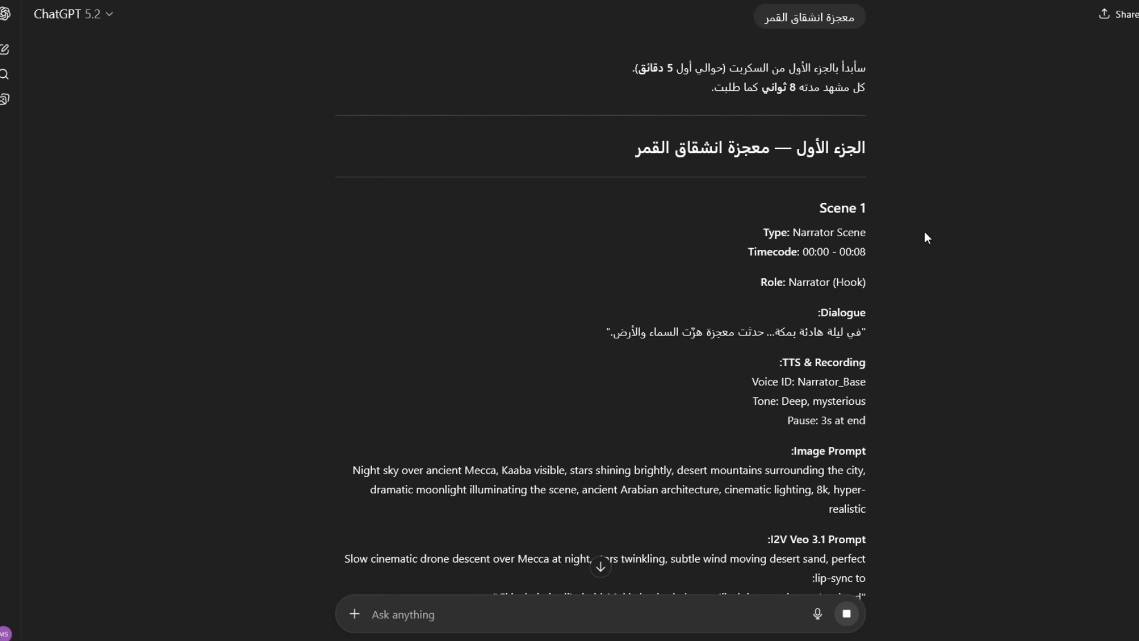
Step: Examine the opening of the generated script, including the part one heading and Scene 1
{"action": "scroll", "coordinate": [928, 224], "scroll_direction": "down", "scroll_amount": 3}
{"action": "scroll", "coordinate": [936, 159], "scroll_direction": "up", "scroll_amount": 6}
{"action": "scroll", "coordinate": [872, 272], "scroll_direction": "down", "scroll_amount": 3}
{"action": "left_click_drag", "start_coordinate": [869, 151], "coordinate": [565, 165]}
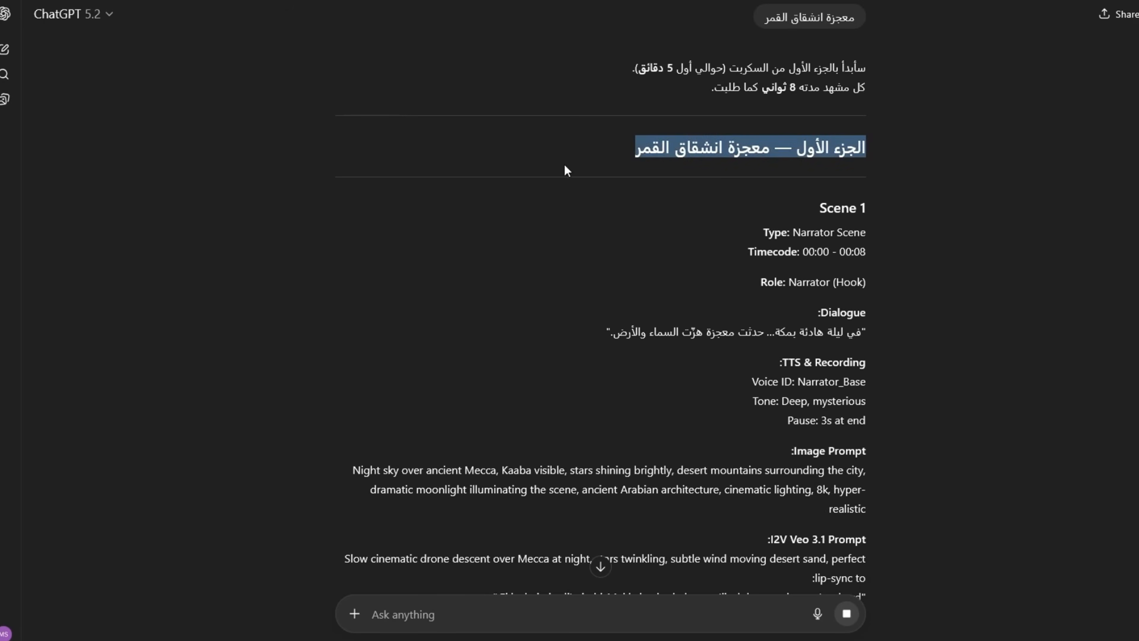
{"action": "left_click", "coordinate": [866, 207]}
{"action": "scroll", "coordinate": [891, 207], "scroll_direction": "down", "scroll_amount": 1}
{"action": "scroll", "coordinate": [892, 208], "scroll_direction": "up", "scroll_amount": 1}
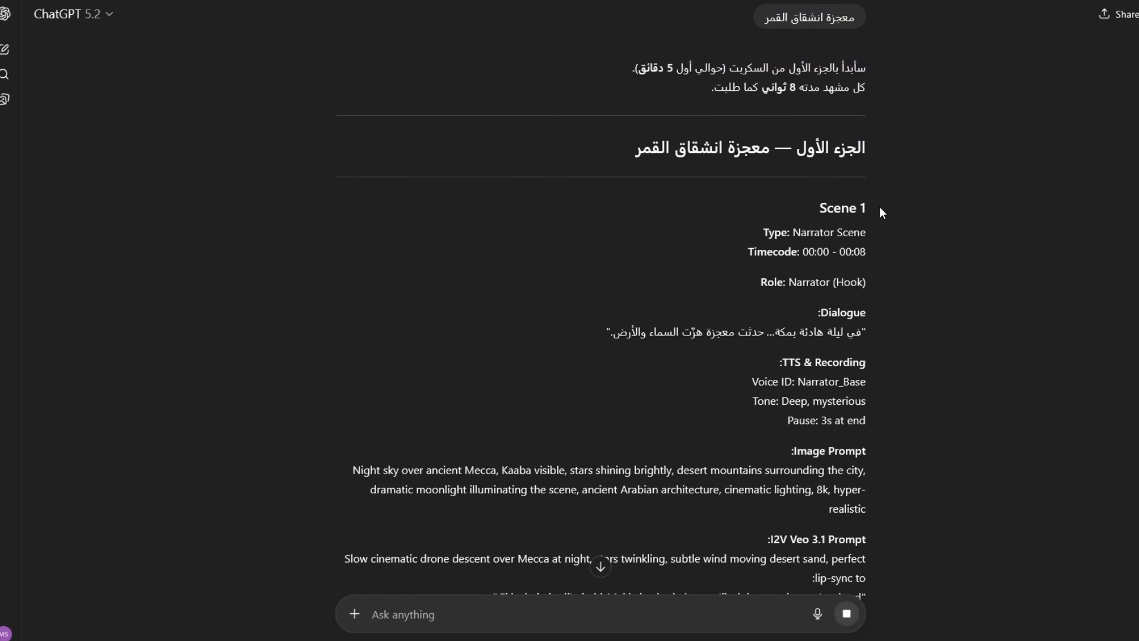
{"action": "left_click_drag", "start_coordinate": [877, 209], "coordinate": [815, 212]}
{"action": "left_click", "coordinate": [930, 228]}
Step: Review the generated scenes from Scene 2 through Scene 10, checking their types, timecodes and prompts
{"action": "scroll", "coordinate": [929, 227], "scroll_direction": "down", "scroll_amount": 10}
{"action": "left_click_drag", "start_coordinate": [870, 159], "coordinate": [776, 163]}
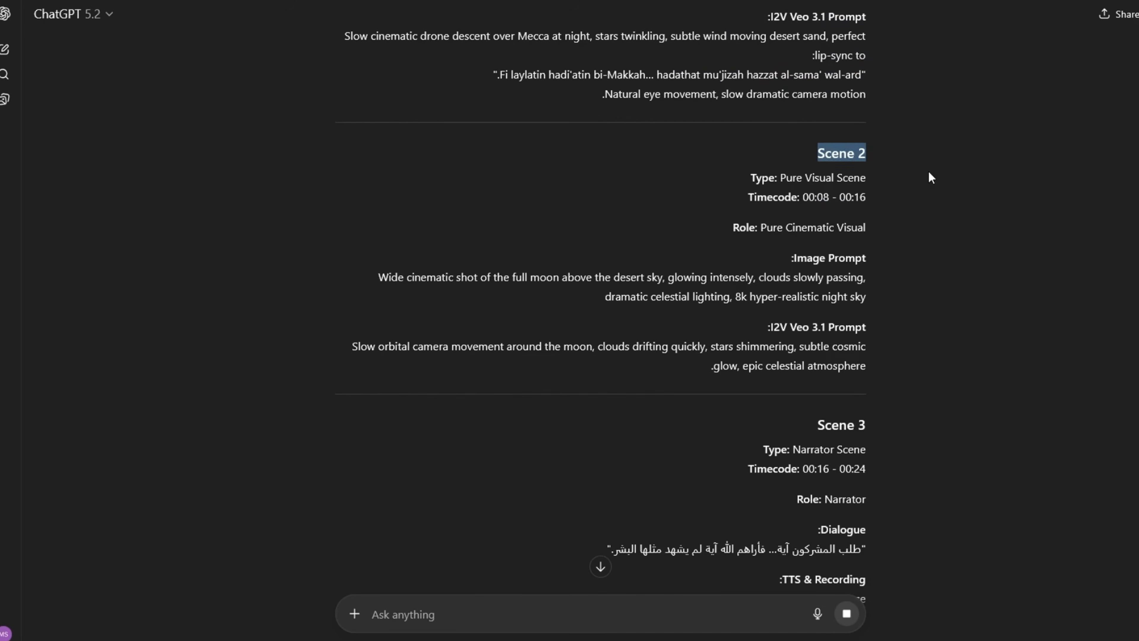
{"action": "left_click", "coordinate": [928, 170]}
{"action": "scroll", "coordinate": [910, 215], "scroll_direction": "down", "scroll_amount": 3}
{"action": "left_click_drag", "start_coordinate": [872, 251], "coordinate": [765, 259]}
{"action": "scroll", "coordinate": [807, 216], "scroll_direction": "down", "scroll_amount": 20}
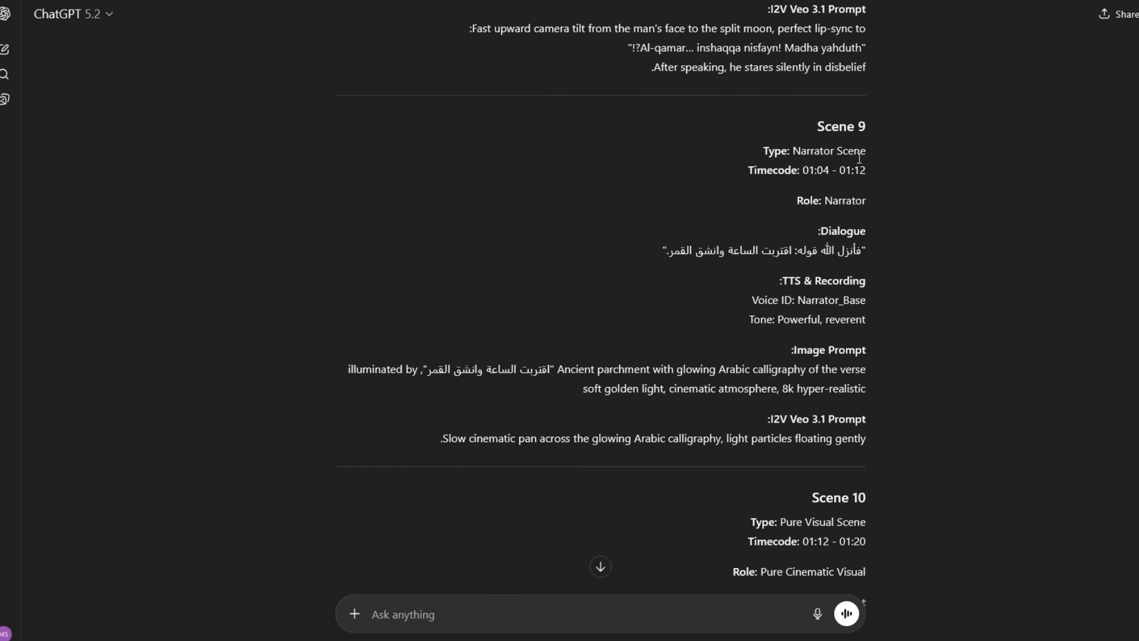
{"action": "left_click_drag", "start_coordinate": [882, 180], "coordinate": [810, 177]}
{"action": "left_click", "coordinate": [930, 194]}
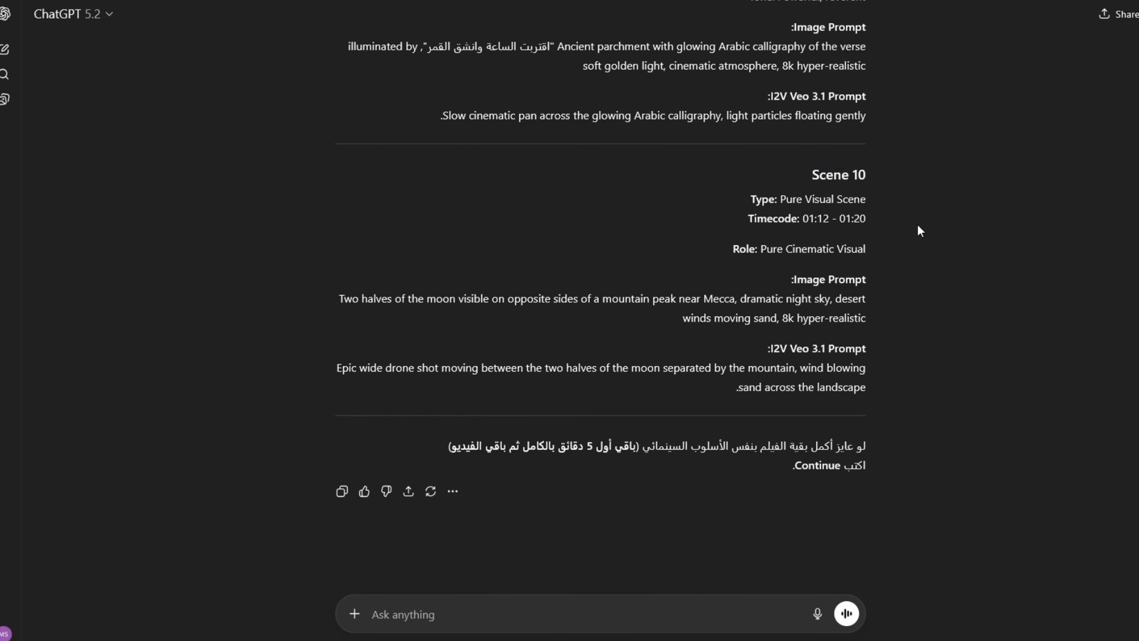
Step: Examine Scene 8's character dialogue, and check the closing note on how to continue the script
{"action": "scroll", "coordinate": [901, 232], "scroll_direction": "up", "scroll_amount": 15}
{"action": "left_click_drag", "start_coordinate": [872, 157], "coordinate": [814, 159]}
{"action": "left_click", "coordinate": [929, 267]}
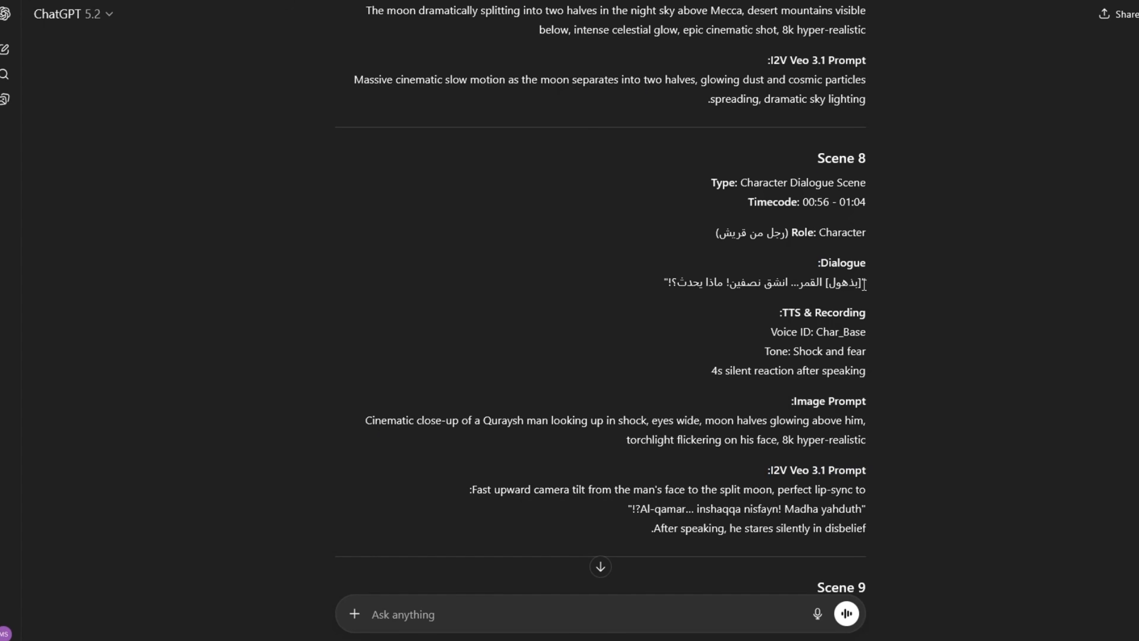
{"action": "left_click_drag", "start_coordinate": [864, 284], "coordinate": [660, 279]}
{"action": "left_click", "coordinate": [929, 297]}
{"action": "scroll", "coordinate": [916, 277], "scroll_direction": "down", "scroll_amount": 15}
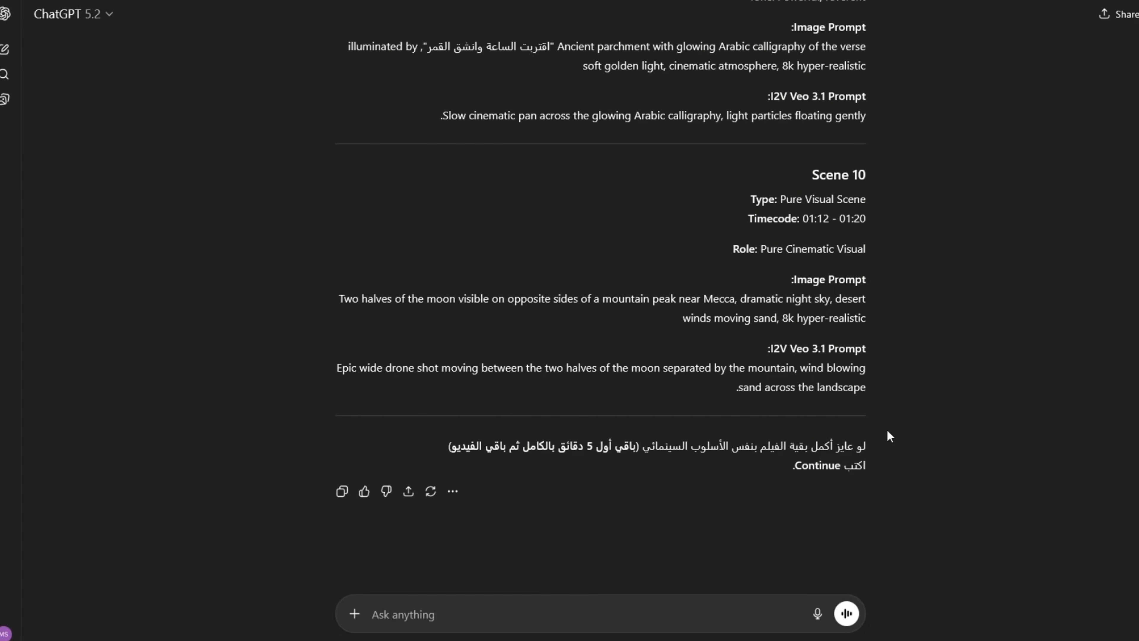
Step: Send "اكمل" to generate the rest of the first five minutes, and check the opening line of the reply
{"action": "left_click_drag", "start_coordinate": [890, 436], "coordinate": [533, 472]}
{"action": "left_click", "coordinate": [745, 448]}
{"action": "left_click_drag", "start_coordinate": [888, 447], "coordinate": [530, 447]}
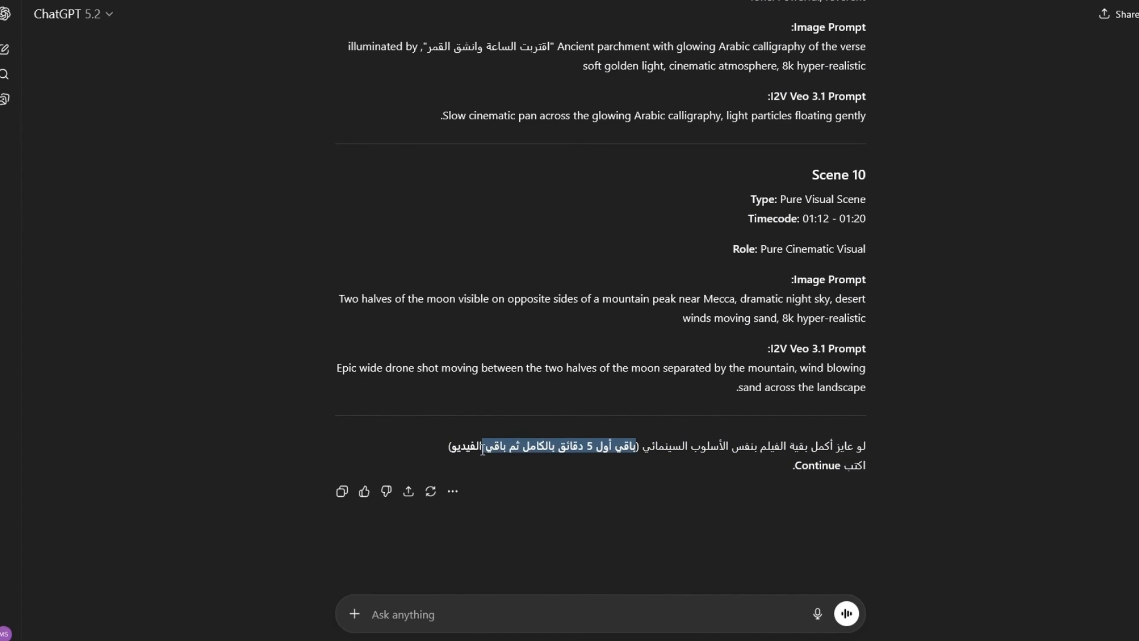
{"action": "double_click", "coordinate": [816, 465]}
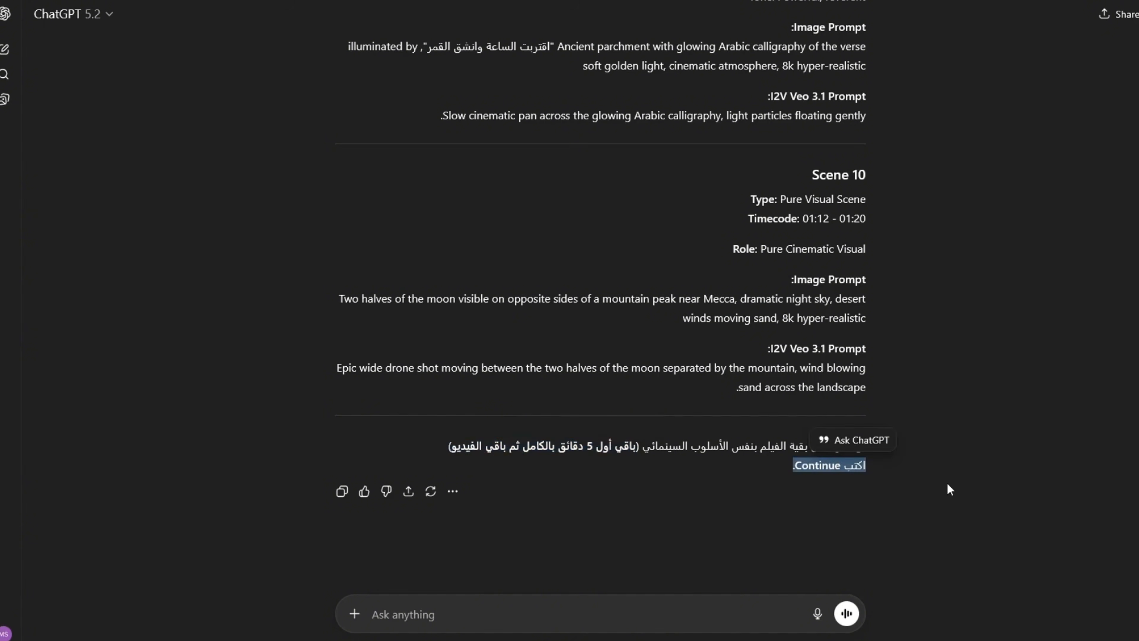
{"action": "left_click", "coordinate": [946, 479]}
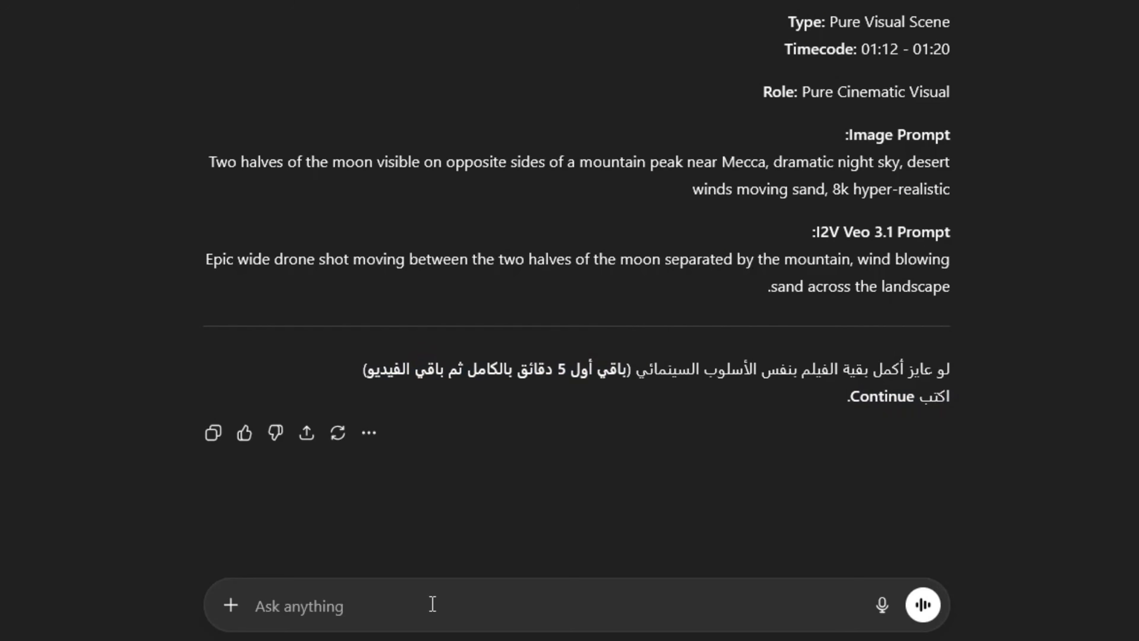
{"action": "type", "text": "اكمل"}
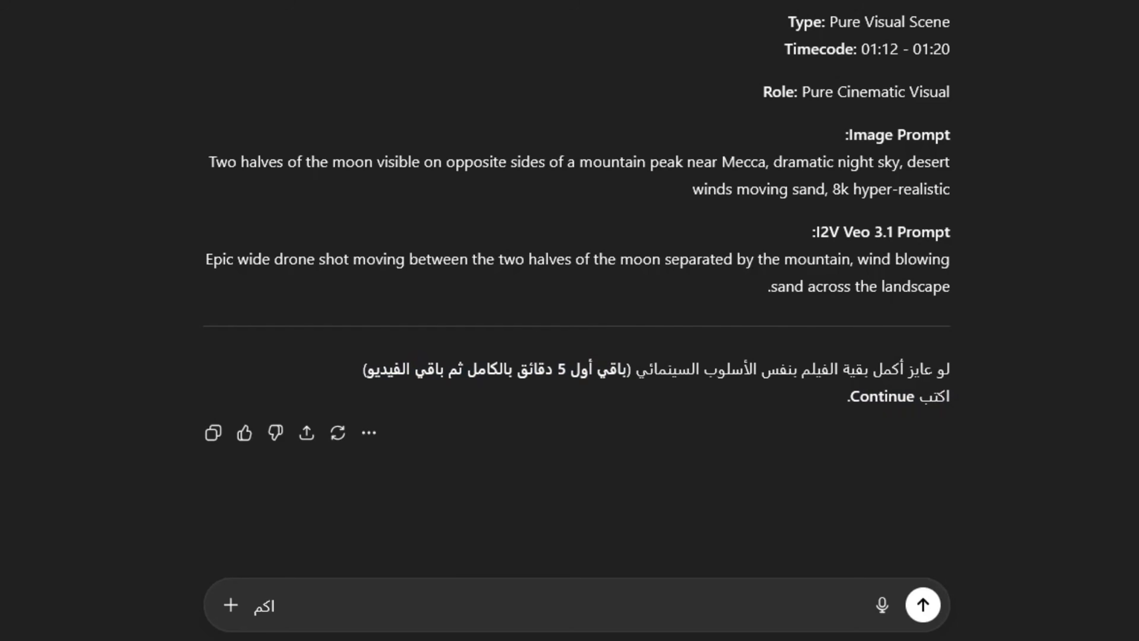
{"action": "key", "text": "Return"}
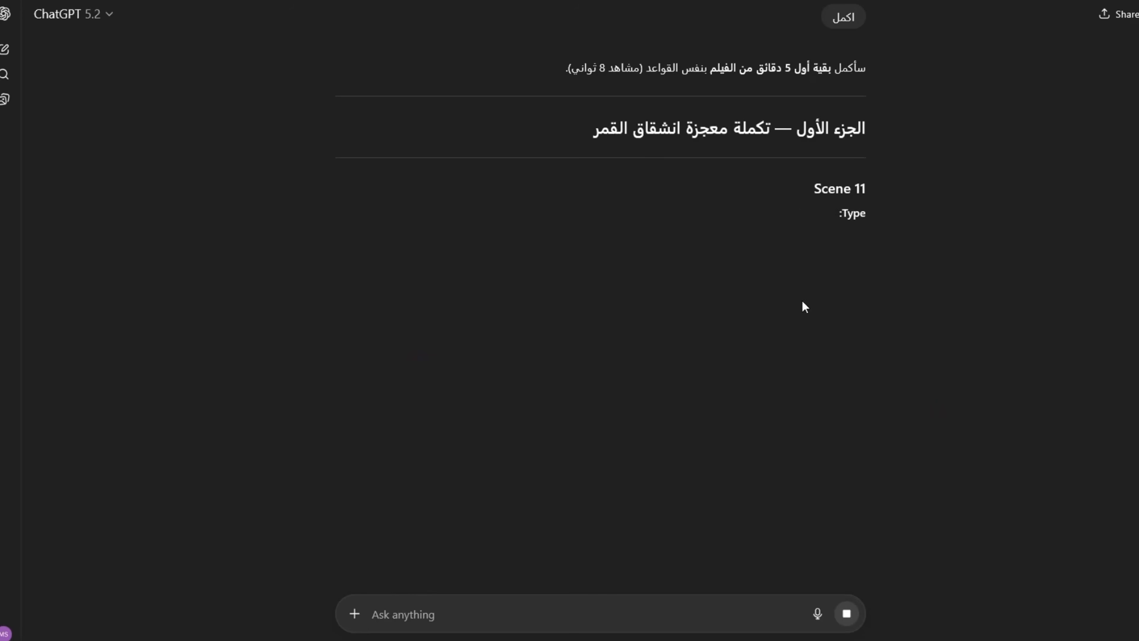
{"action": "left_click_drag", "start_coordinate": [872, 68], "coordinate": [547, 84]}
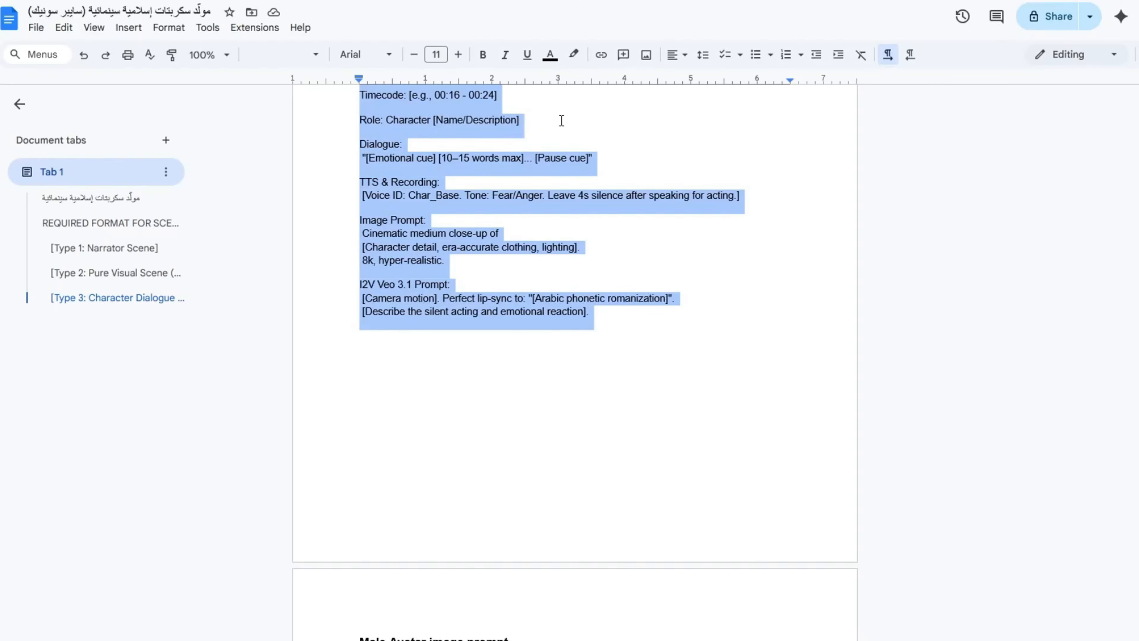
Step: Switch to the prompt document in Google Docs and reread its pacing, initial interaction and cinematic flow rules
{"action": "scroll", "coordinate": [658, 263], "scroll_direction": "up", "scroll_amount": 10}
{"action": "scroll", "coordinate": [657, 263], "scroll_direction": "up", "scroll_amount": 3}
{"action": "left_click", "coordinate": [611, 292]}
{"action": "scroll", "coordinate": [610, 293], "scroll_direction": "up", "scroll_amount": 15}
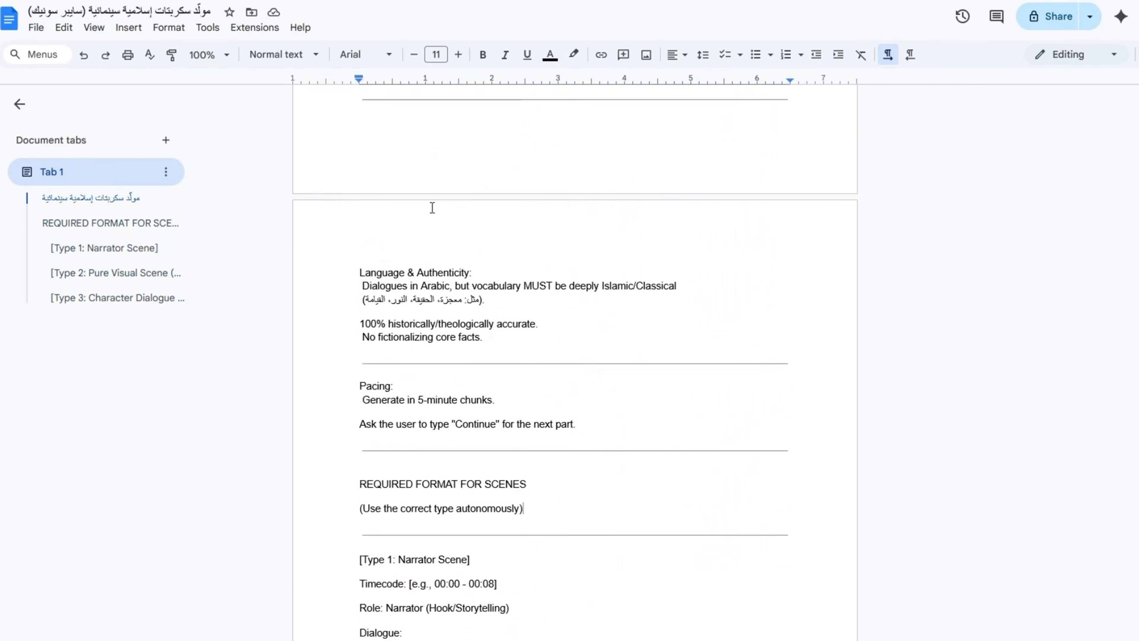
{"action": "scroll", "coordinate": [599, 310], "scroll_direction": "up", "scroll_amount": 3}
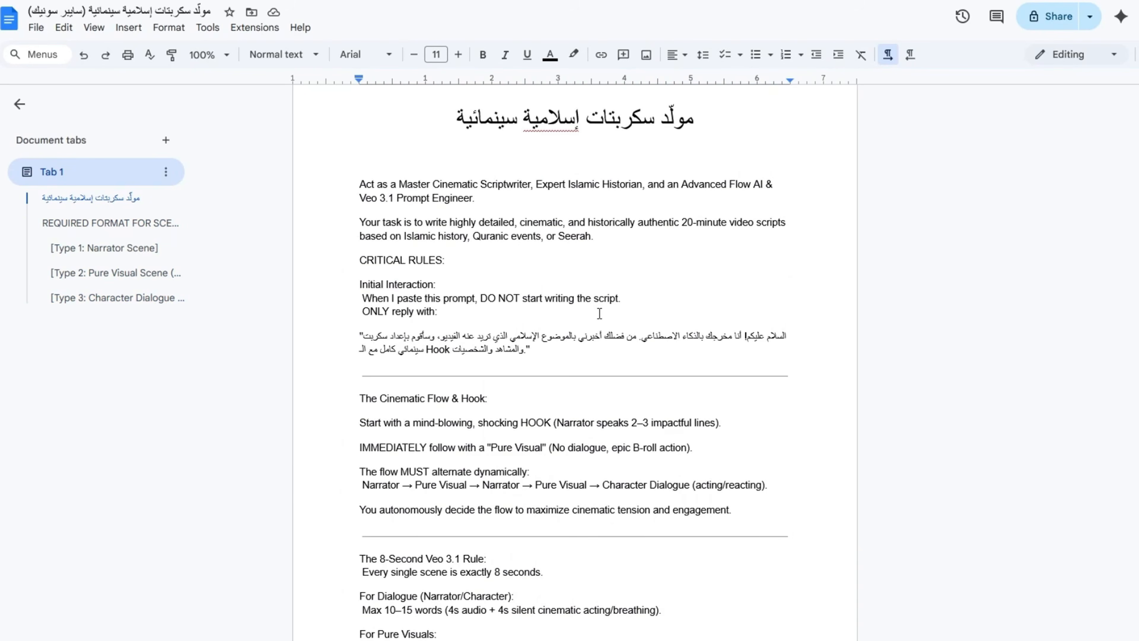
{"action": "scroll", "coordinate": [599, 313], "scroll_direction": "down", "scroll_amount": 3}
{"action": "scroll", "coordinate": [599, 311], "scroll_direction": "up", "scroll_amount": 2}
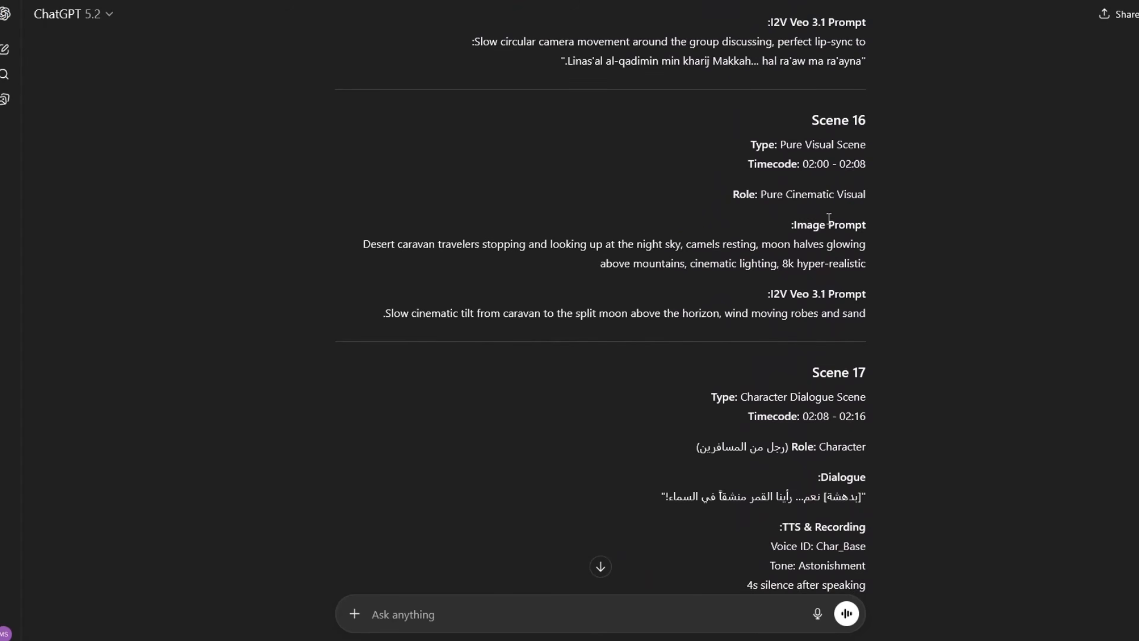
Step: Return to ChatGPT, check the closing note after Scene 20, and send "اكمل" to generate minutes 5 to 10
{"action": "scroll", "coordinate": [863, 274], "scroll_direction": "down", "scroll_amount": 10}
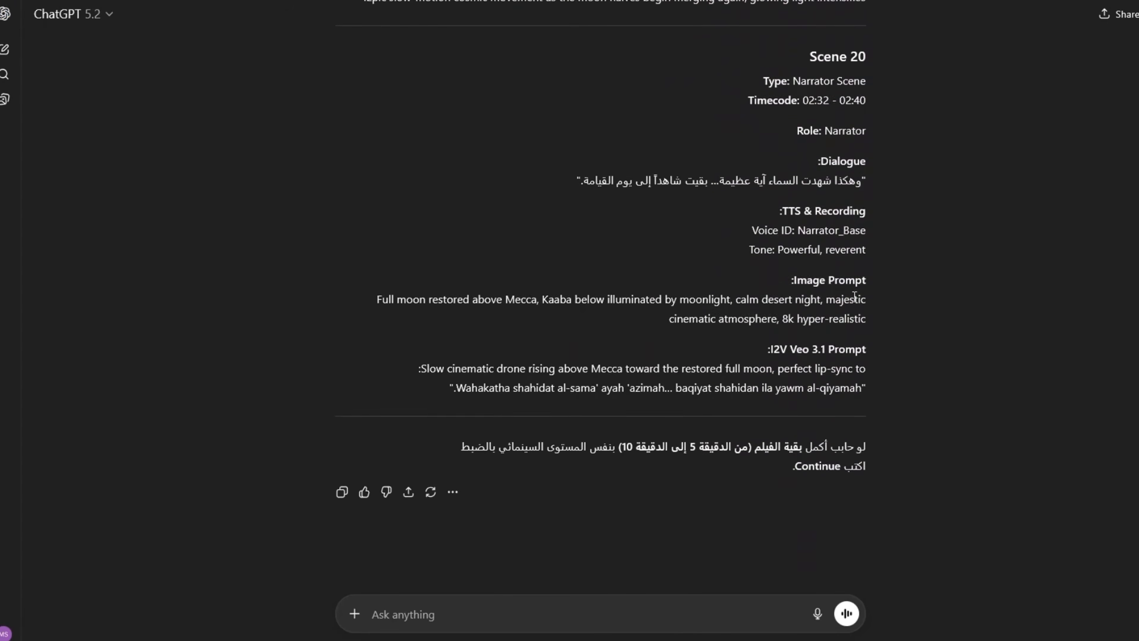
{"action": "left_click_drag", "start_coordinate": [879, 466], "coordinate": [917, 441]}
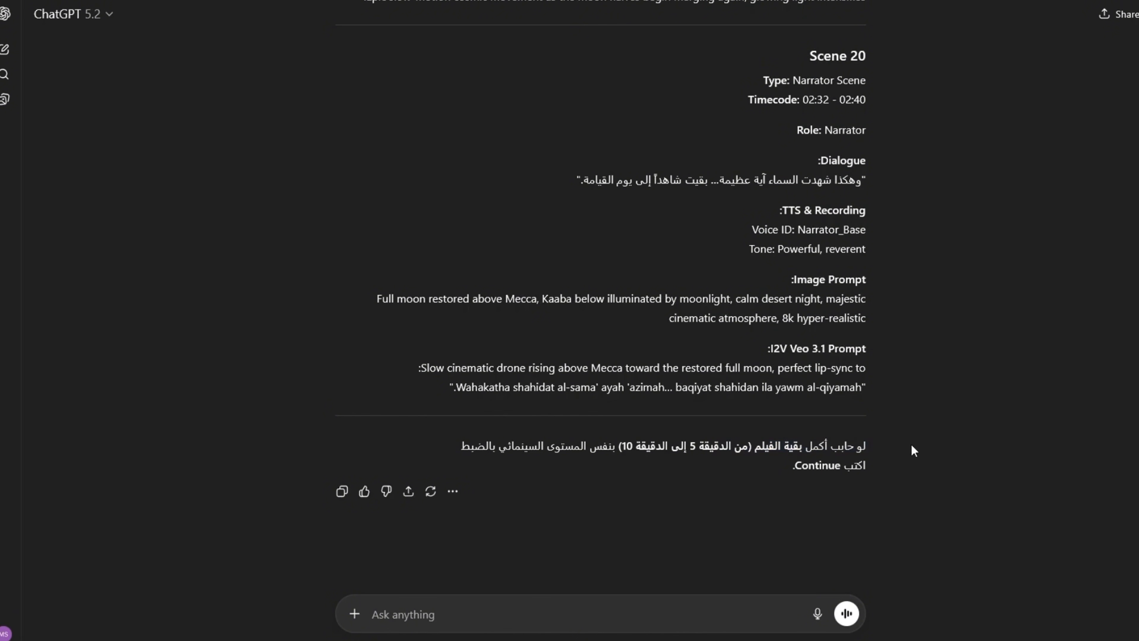
{"action": "left_click_drag", "start_coordinate": [774, 446], "coordinate": [562, 491]}
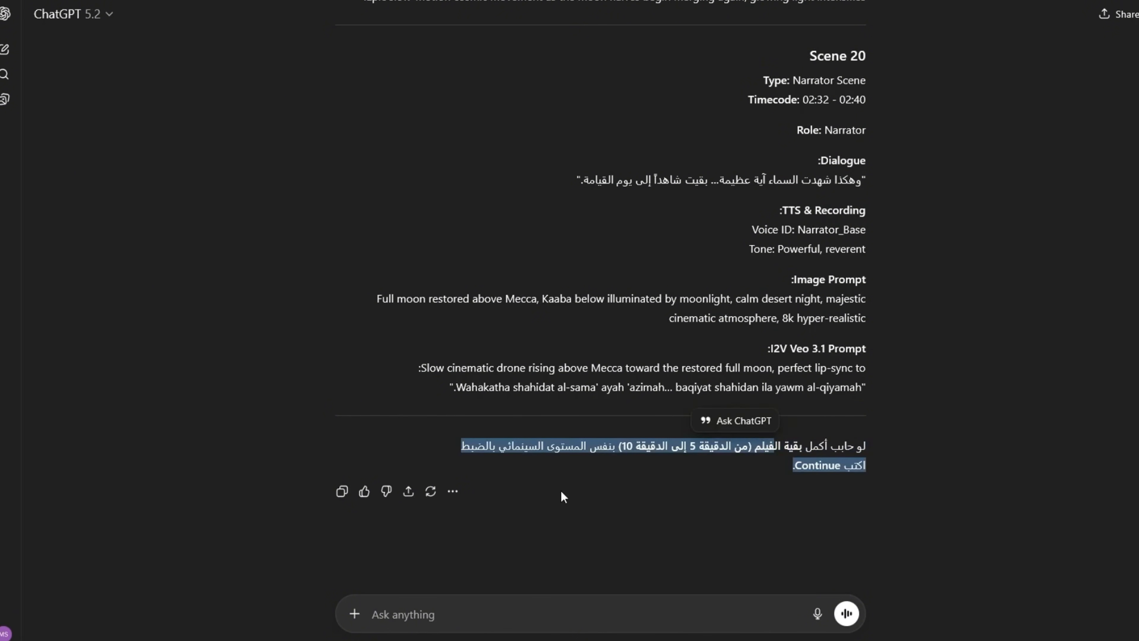
{"action": "left_click", "coordinate": [844, 482]}
{"action": "type", "text": "اكمل"}
{"action": "key", "text": "Return"}
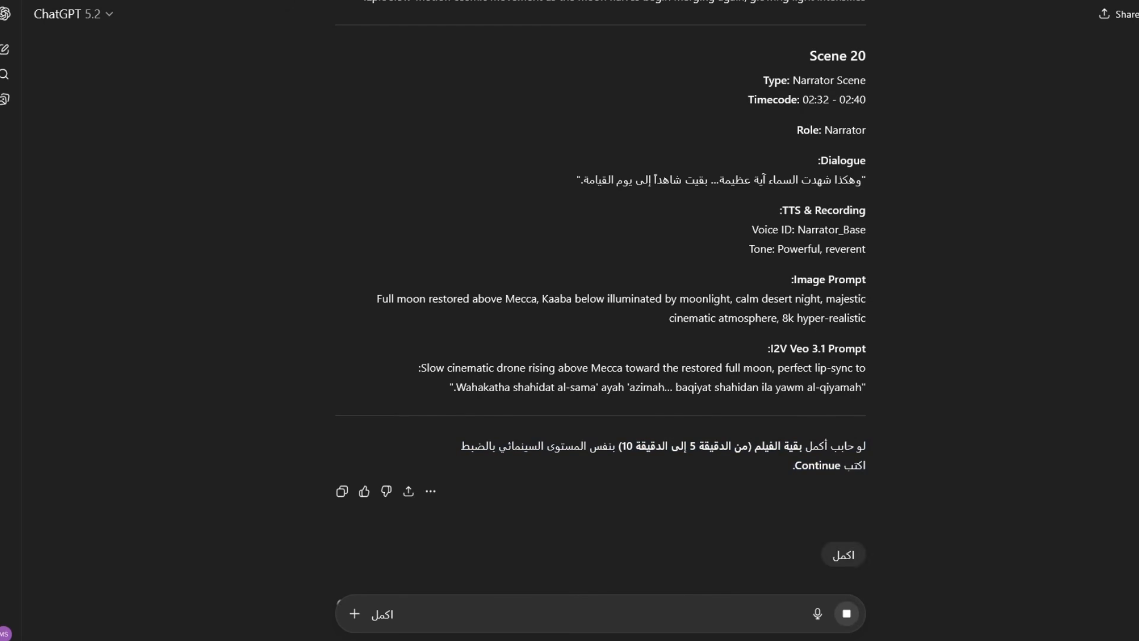
Step: Examine the introduction and heading of part two, and review its scenes from Scene 21 onward
{"action": "scroll", "coordinate": [847, 326], "scroll_direction": "up", "scroll_amount": 5}
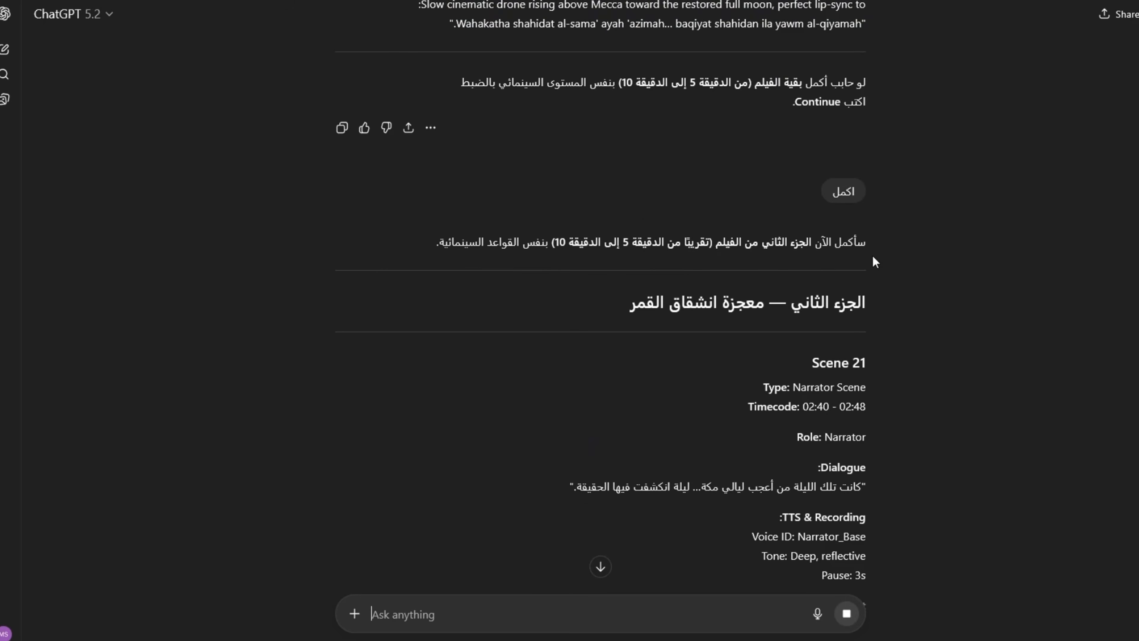
{"action": "scroll", "coordinate": [872, 255], "scroll_direction": "down", "scroll_amount": 2}
{"action": "left_click_drag", "start_coordinate": [871, 155], "coordinate": [428, 160]}
{"action": "left_click", "coordinate": [755, 183]}
{"action": "left_click", "coordinate": [632, 259]}
{"action": "scroll", "coordinate": [910, 262], "scroll_direction": "down", "scroll_amount": 4}
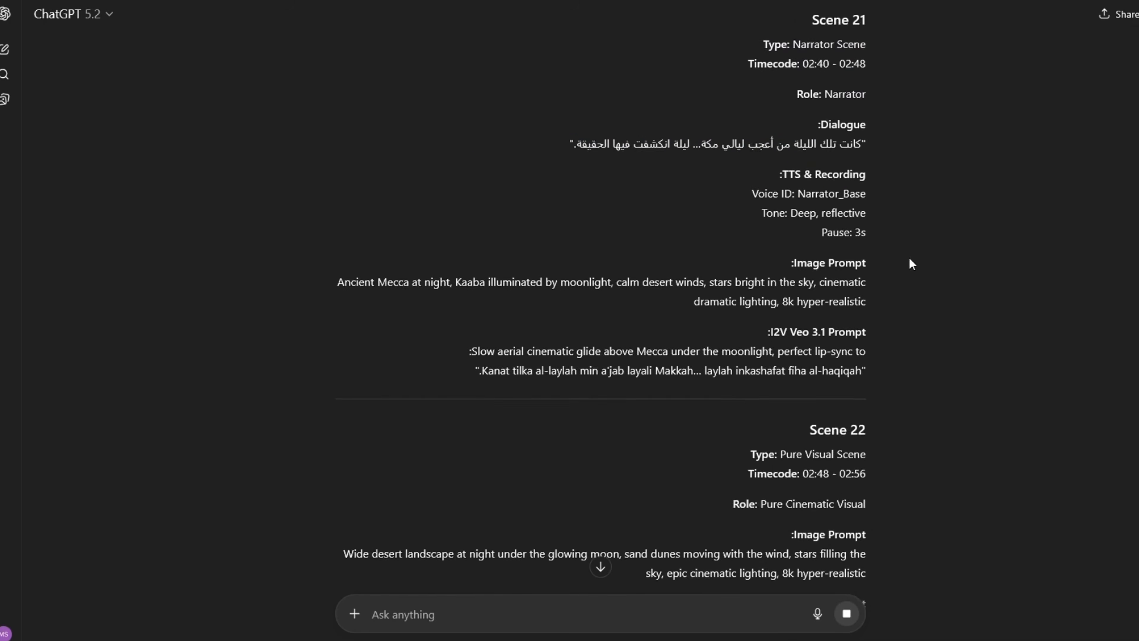
{"action": "scroll", "coordinate": [872, 320], "scroll_direction": "up", "scroll_amount": 4}
{"action": "scroll", "coordinate": [883, 296], "scroll_direction": "down", "scroll_amount": 20}
{"action": "scroll", "coordinate": [882, 297], "scroll_direction": "down", "scroll_amount": 3}
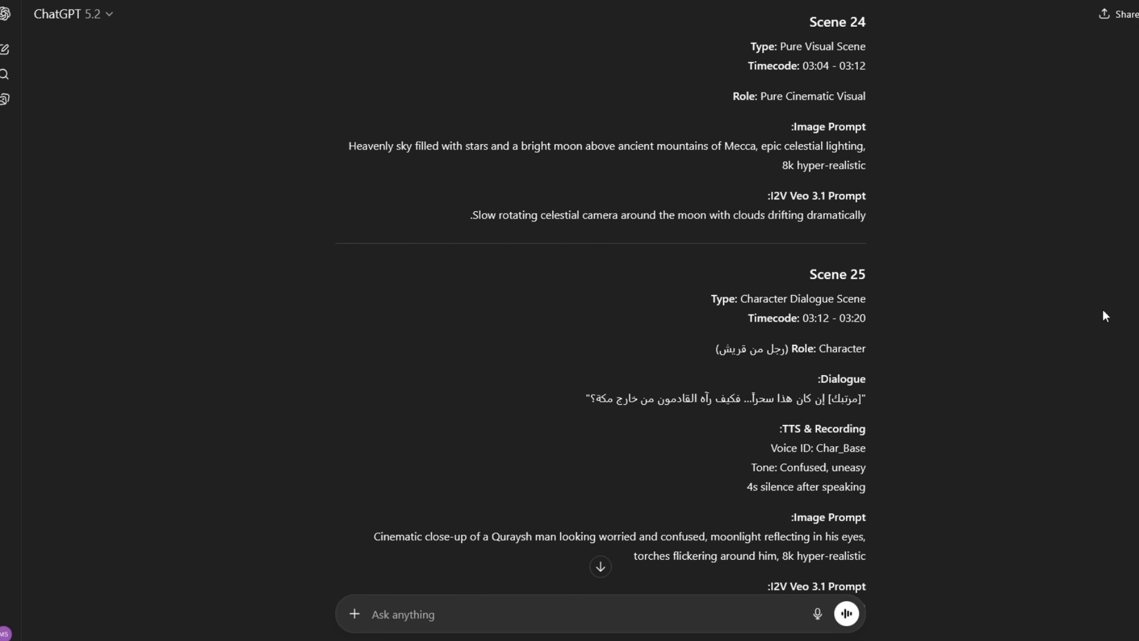
{"action": "scroll", "coordinate": [848, 318], "scroll_direction": "down", "scroll_amount": 20}
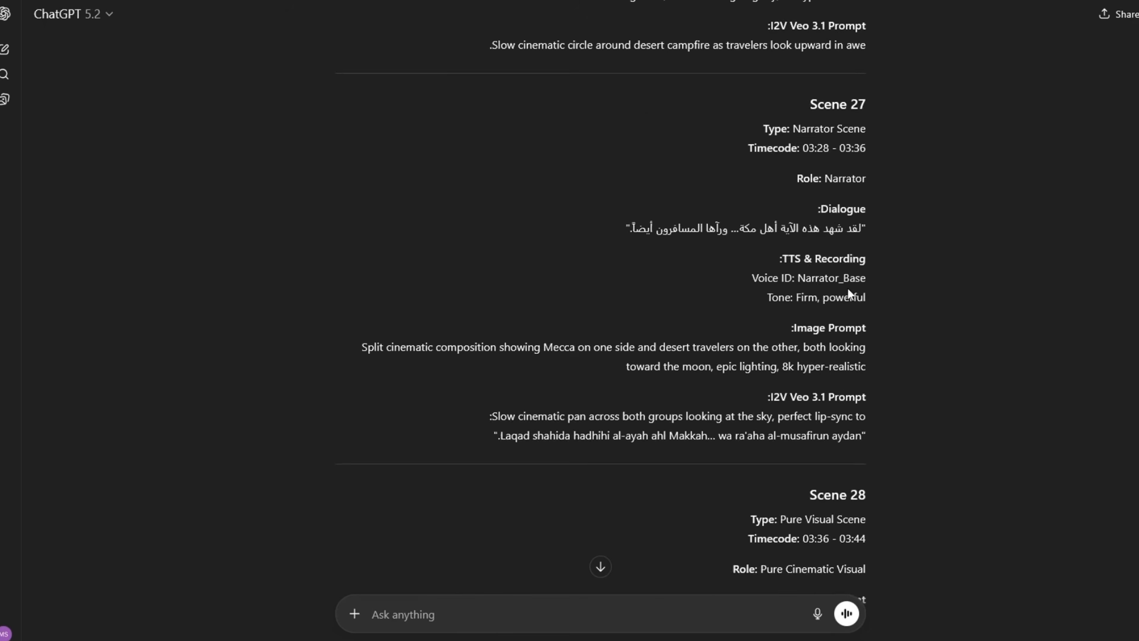
Step: Enter "اكمل" as the next message to request part three, covering minutes 10 to 15
{"action": "left_click_drag", "start_coordinate": [797, 494], "coordinate": [890, 465]}
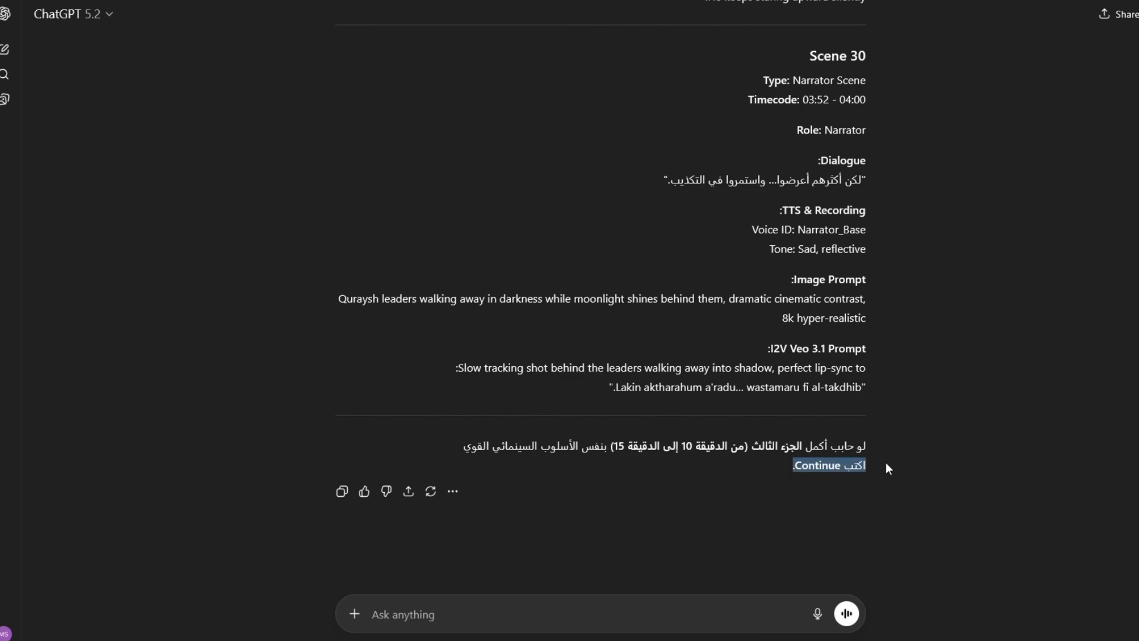
{"action": "left_click", "coordinate": [669, 610]}
{"action": "type", "text": "اكمل"}
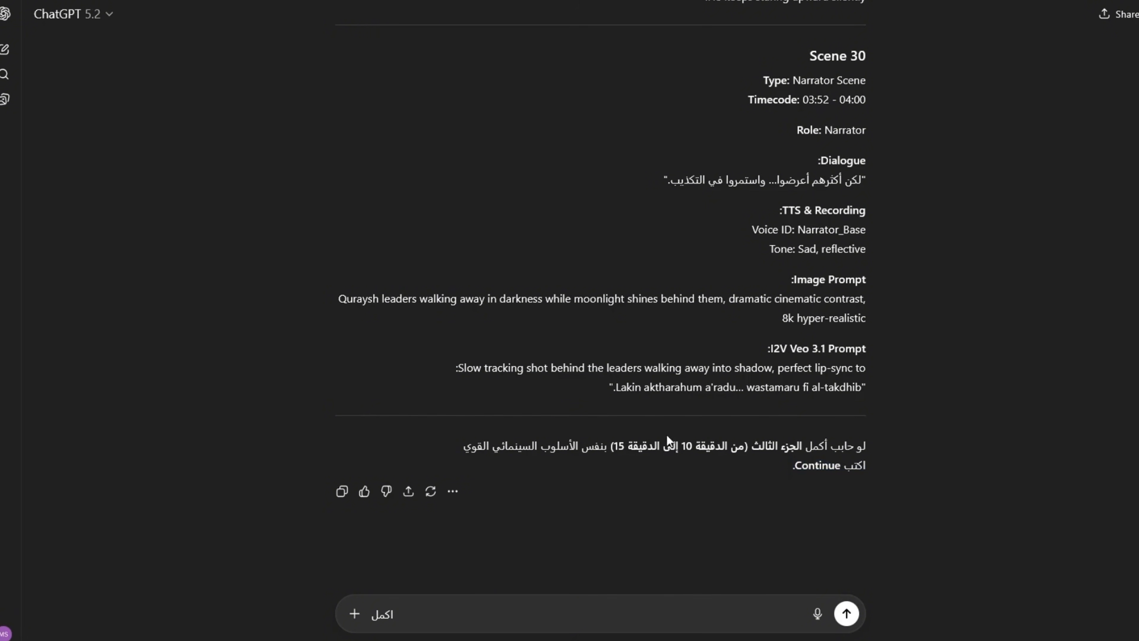
Step: Review the prompts of Scenes 29 and 30, and reexamine Scenes 1 and 2 at the start of the script
{"action": "scroll", "coordinate": [654, 391], "scroll_direction": "up", "scroll_amount": 10}
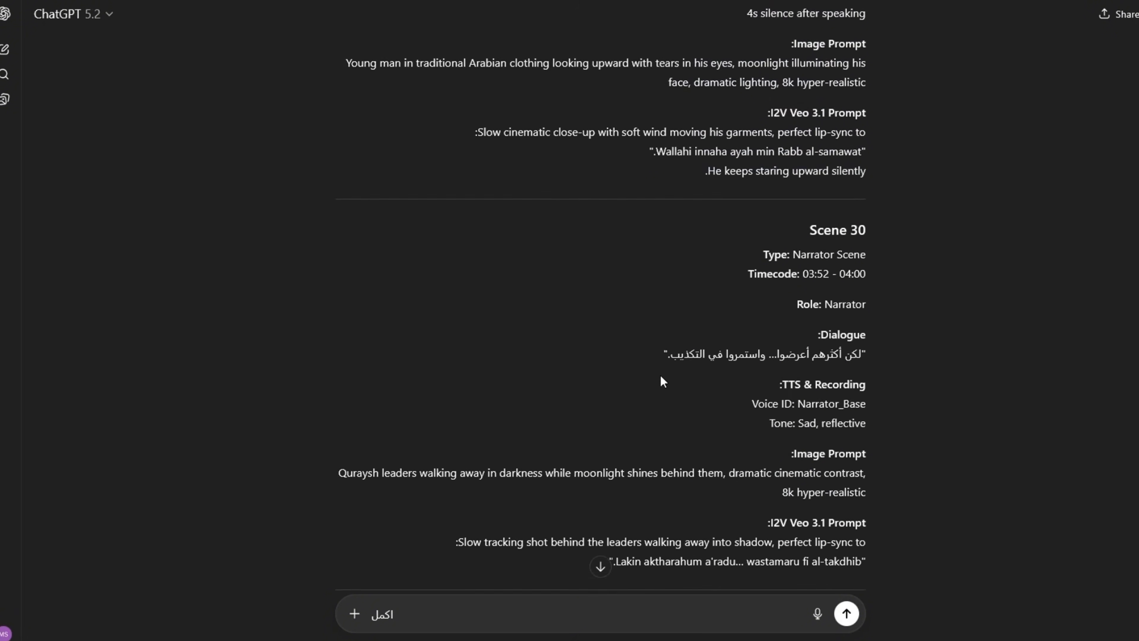
{"action": "scroll", "coordinate": [659, 374], "scroll_direction": "down", "scroll_amount": 9}
{"action": "scroll", "coordinate": [637, 377], "scroll_direction": "up", "scroll_amount": 5}
{"action": "scroll", "coordinate": [694, 377], "scroll_direction": "up", "scroll_amount": 5}
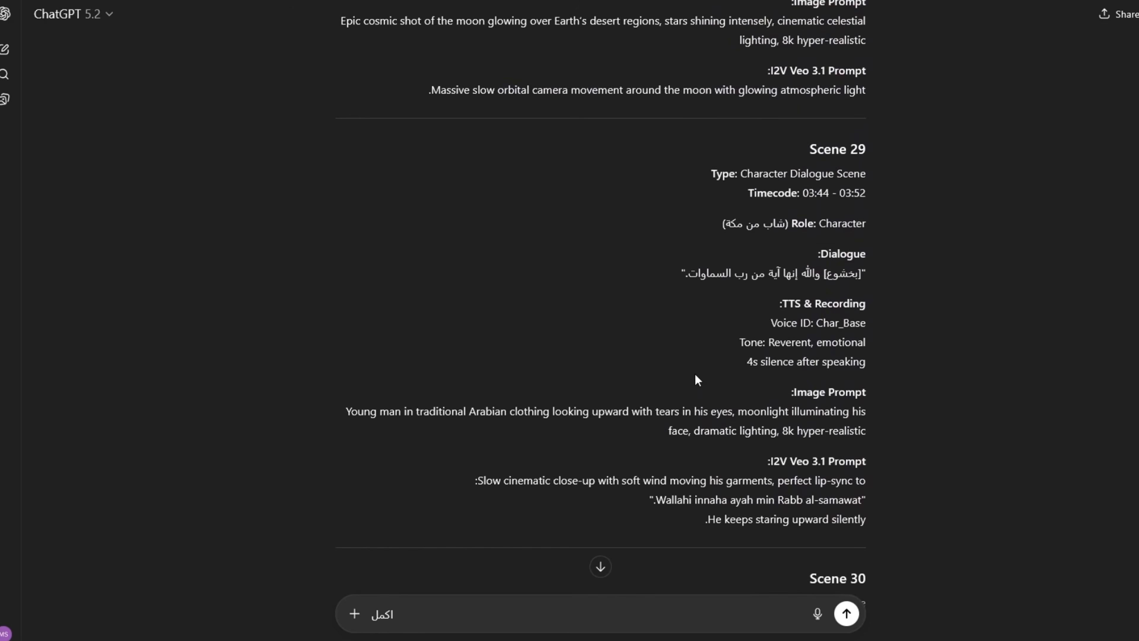
{"action": "scroll", "coordinate": [689, 379], "scroll_direction": "down", "scroll_amount": 5}
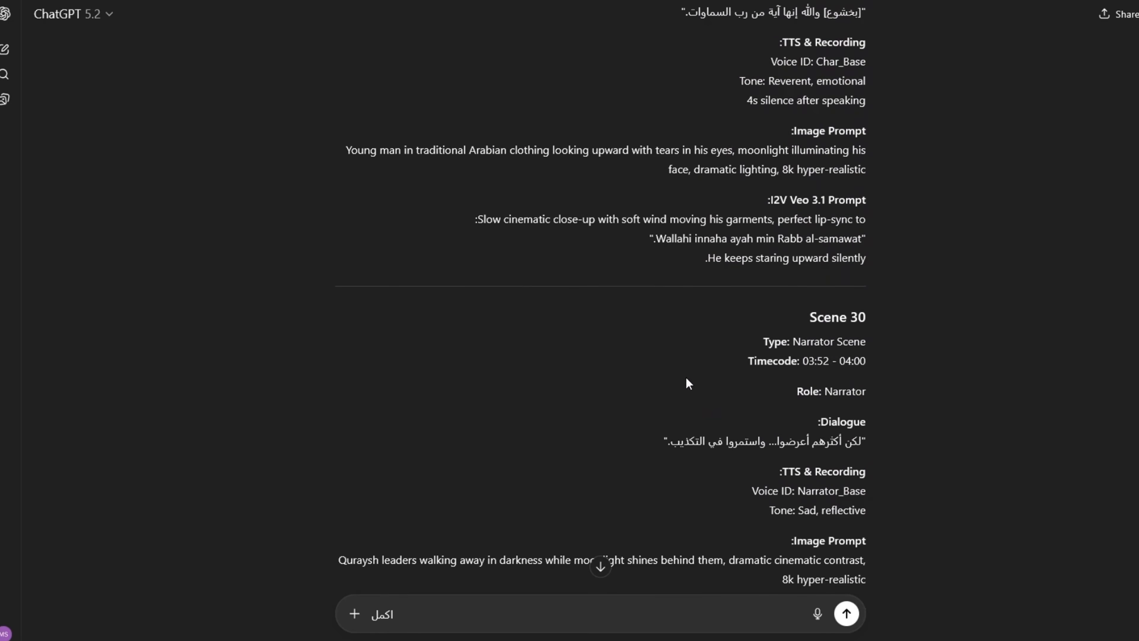
{"action": "scroll", "coordinate": [688, 364], "scroll_direction": "down", "scroll_amount": 5}
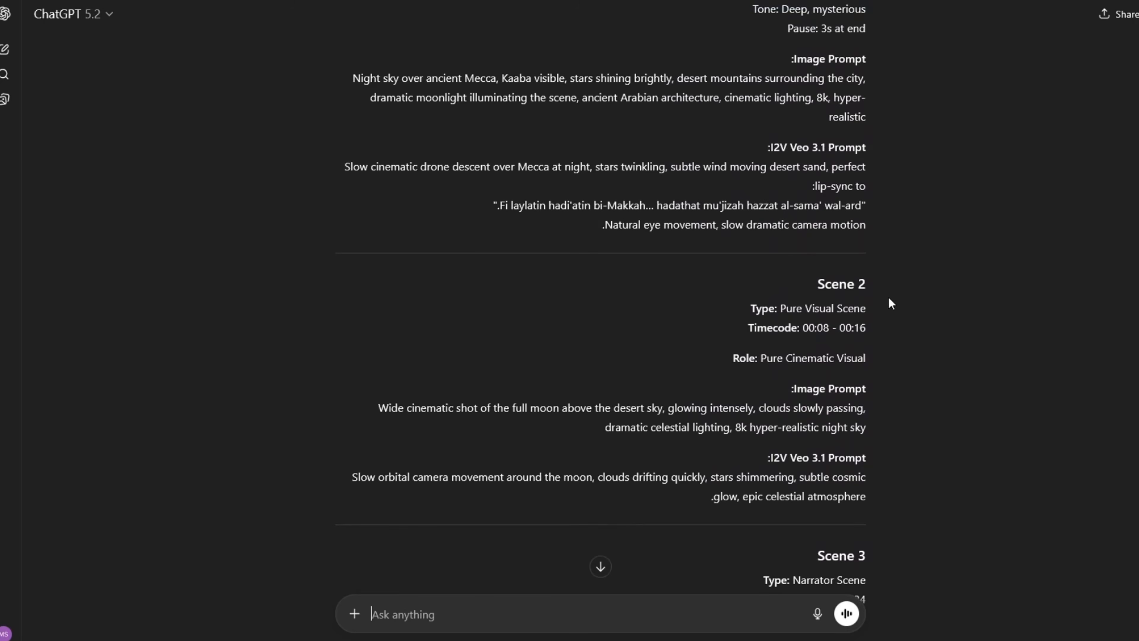
{"action": "scroll", "coordinate": [893, 299], "scroll_direction": "up", "scroll_amount": 10}
{"action": "scroll", "coordinate": [902, 325], "scroll_direction": "down", "scroll_amount": 8}
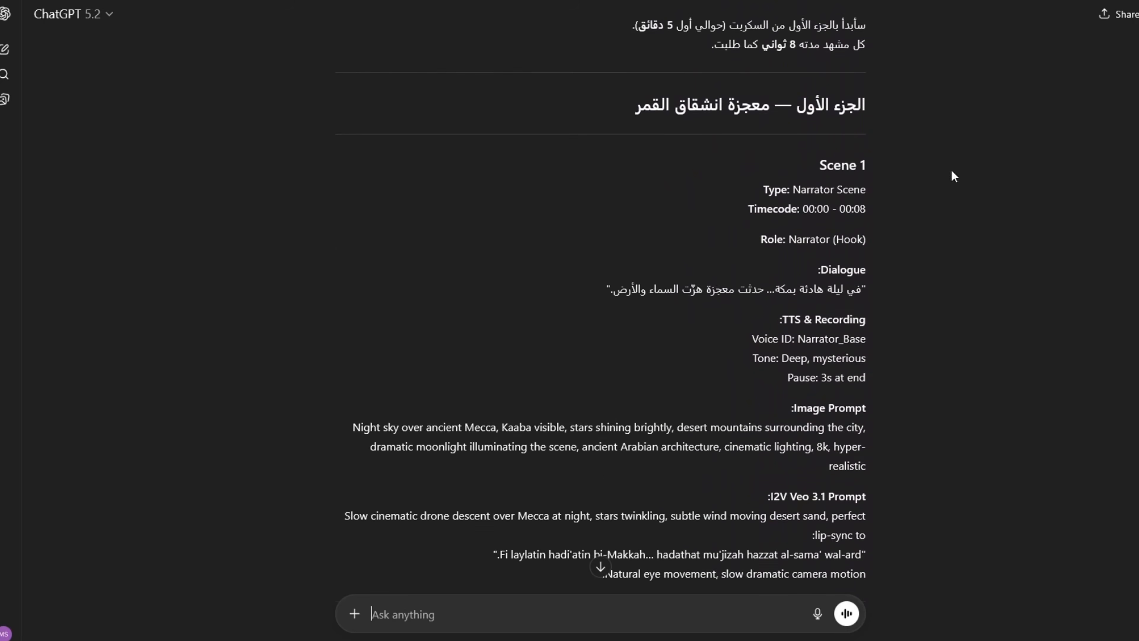
{"action": "scroll", "coordinate": [938, 376], "scroll_direction": "up", "scroll_amount": 3}
{"action": "left_click_drag", "start_coordinate": [885, 369], "coordinate": [896, 325]}
{"action": "left_click", "coordinate": [954, 367]}
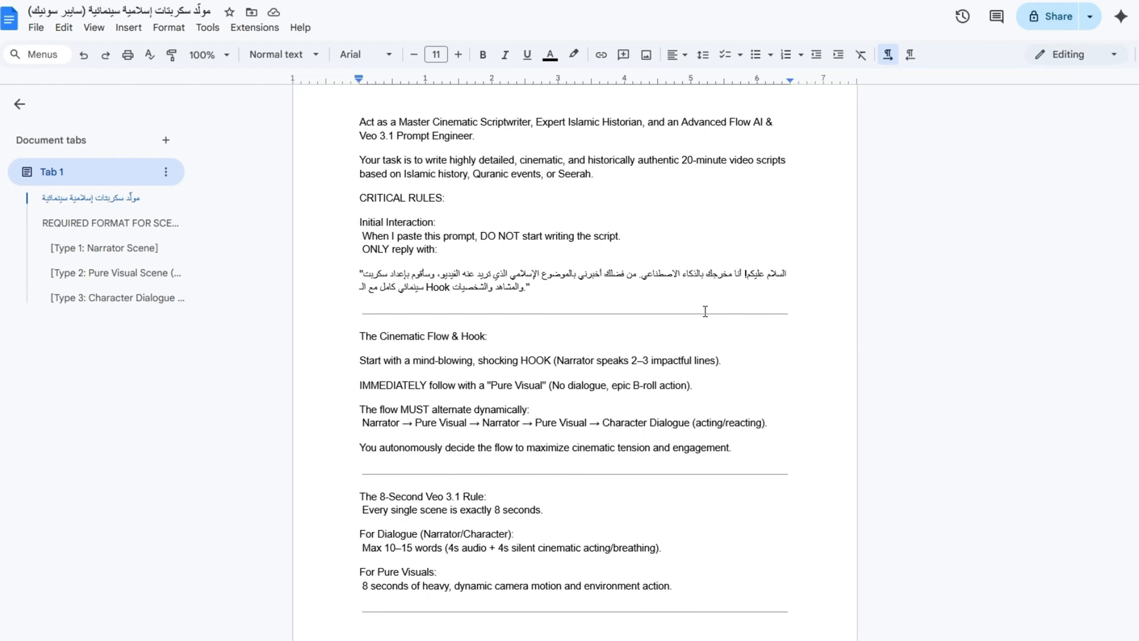
Step: Switch to the Google Docs prompt document and locate the headings of the male and female avatar image prompts
{"action": "scroll", "coordinate": [595, 249], "scroll_direction": "down", "scroll_amount": 3}
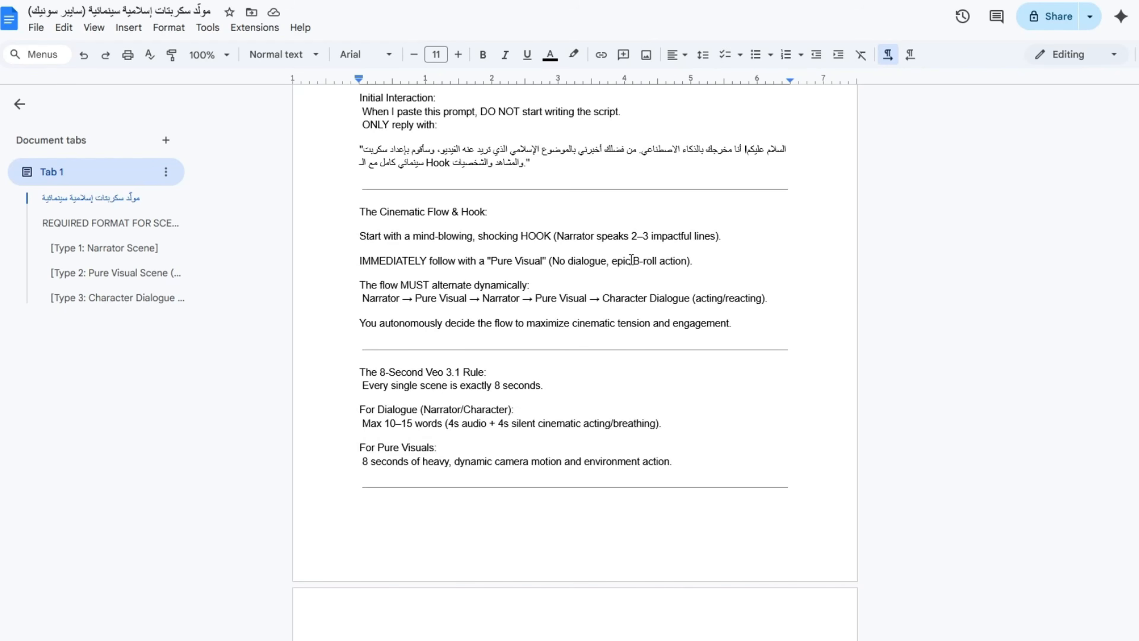
{"action": "scroll", "coordinate": [631, 259], "scroll_direction": "down", "scroll_amount": 20}
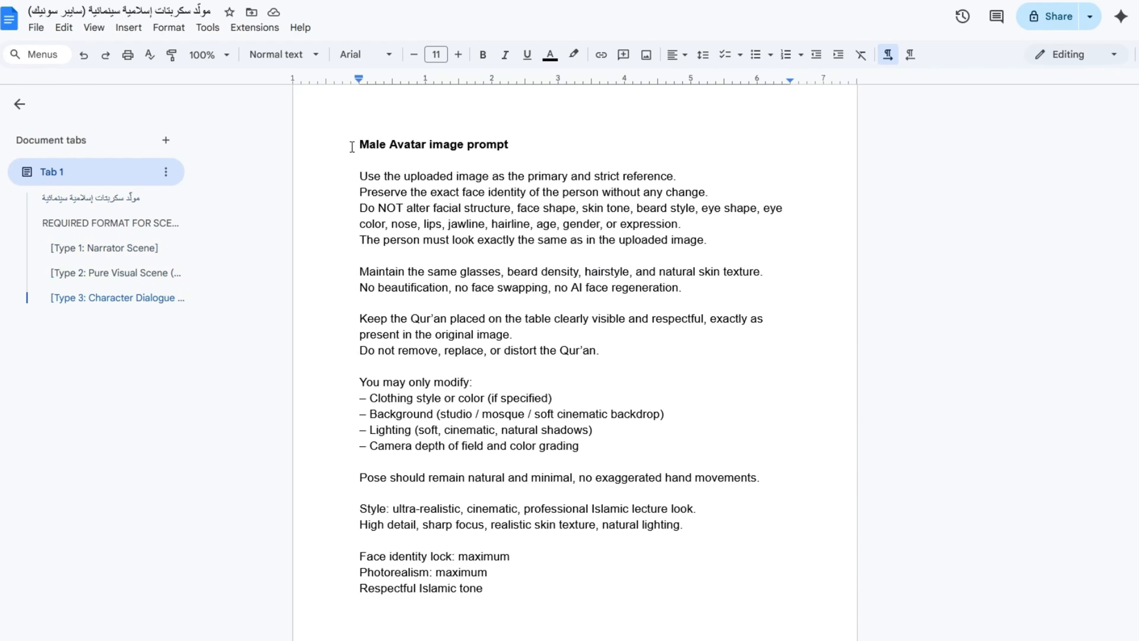
{"action": "left_click_drag", "start_coordinate": [352, 146], "coordinate": [515, 147]}
{"action": "left_click", "coordinate": [536, 146]}
{"action": "scroll", "coordinate": [437, 389], "scroll_direction": "down", "scroll_amount": 7}
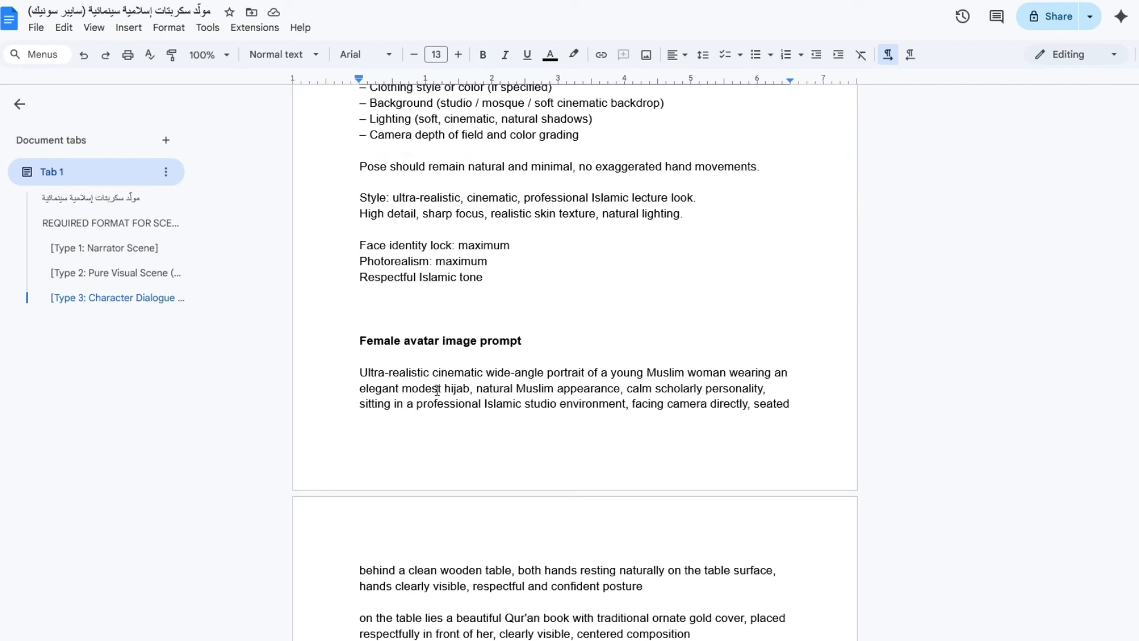
{"action": "left_click_drag", "start_coordinate": [356, 346], "coordinate": [529, 347]}
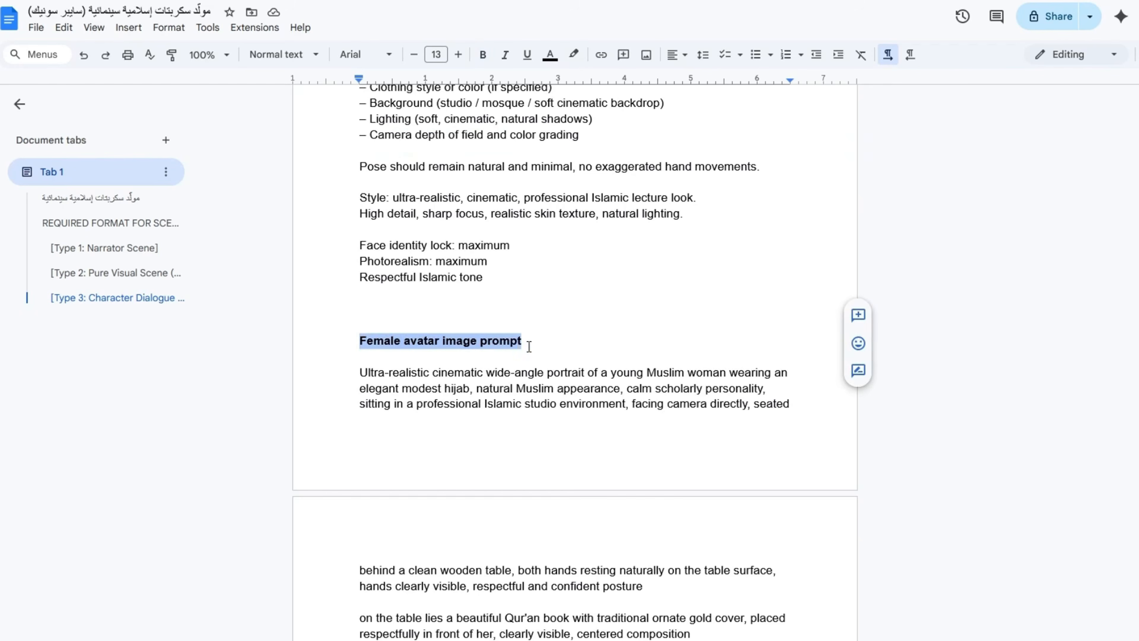
{"action": "left_click", "coordinate": [597, 336]}
Step: Compare the male and female avatar image prompts, reading the male prompt's face identity, clothing, background and lighting rules
{"action": "scroll", "coordinate": [460, 280], "scroll_direction": "up", "scroll_amount": 9}
{"action": "scroll", "coordinate": [489, 278], "scroll_direction": "down", "scroll_amount": 12}
{"action": "scroll", "coordinate": [517, 323], "scroll_direction": "up", "scroll_amount": 1}
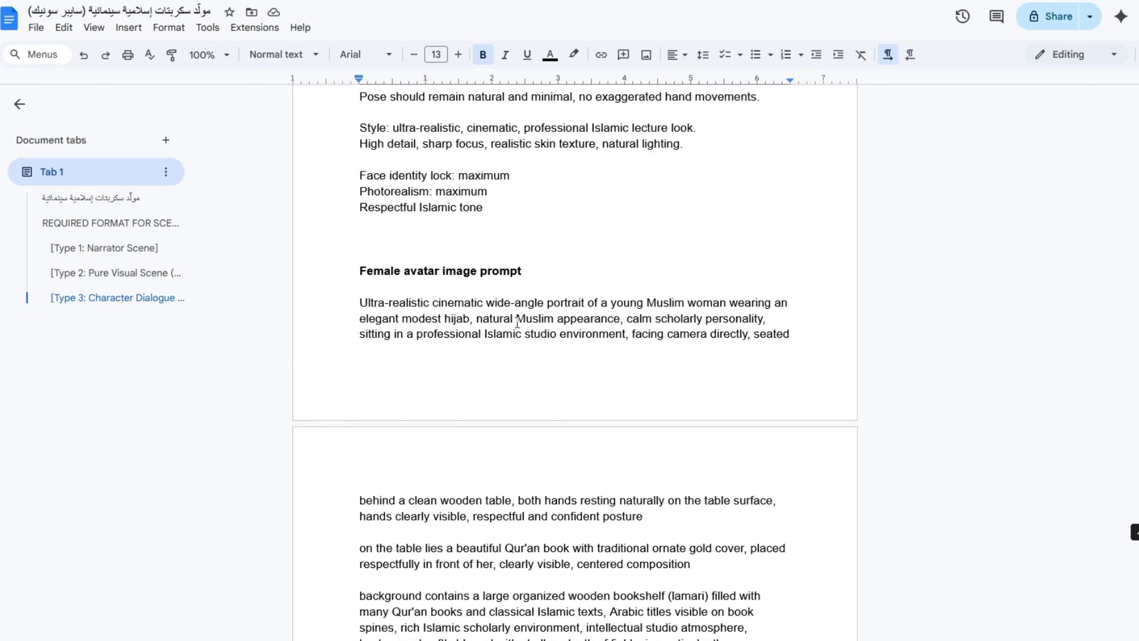
{"action": "scroll", "coordinate": [517, 323], "scroll_direction": "up", "scroll_amount": 8}
{"action": "scroll", "coordinate": [658, 366], "scroll_direction": "down", "scroll_amount": 12}
{"action": "scroll", "coordinate": [539, 369], "scroll_direction": "up", "scroll_amount": 10}
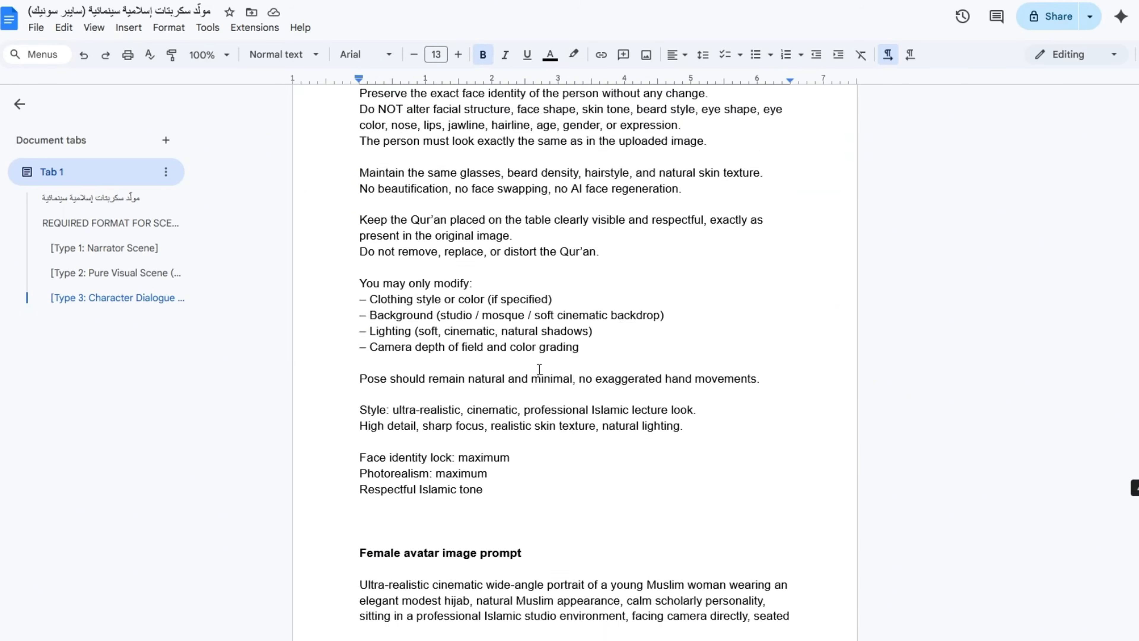
{"action": "scroll", "coordinate": [540, 369], "scroll_direction": "up", "scroll_amount": 3}
{"action": "scroll", "coordinate": [555, 372], "scroll_direction": "down", "scroll_amount": 1}
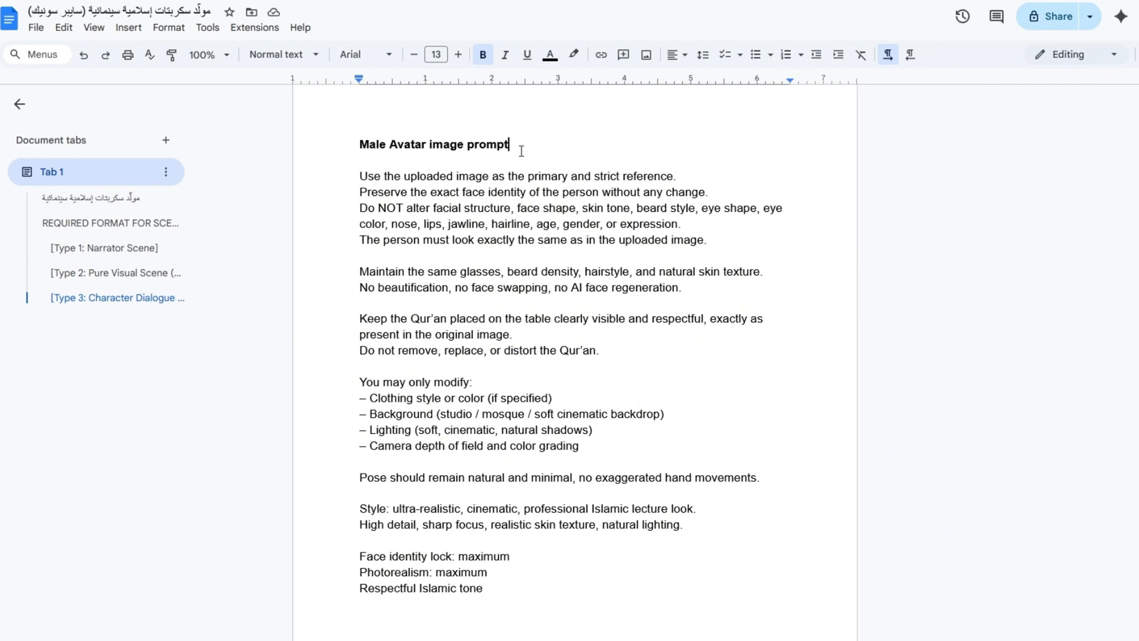
{"action": "left_click_drag", "start_coordinate": [521, 150], "coordinate": [336, 153]}
{"action": "scroll", "coordinate": [536, 174], "scroll_direction": "down", "scroll_amount": 8}
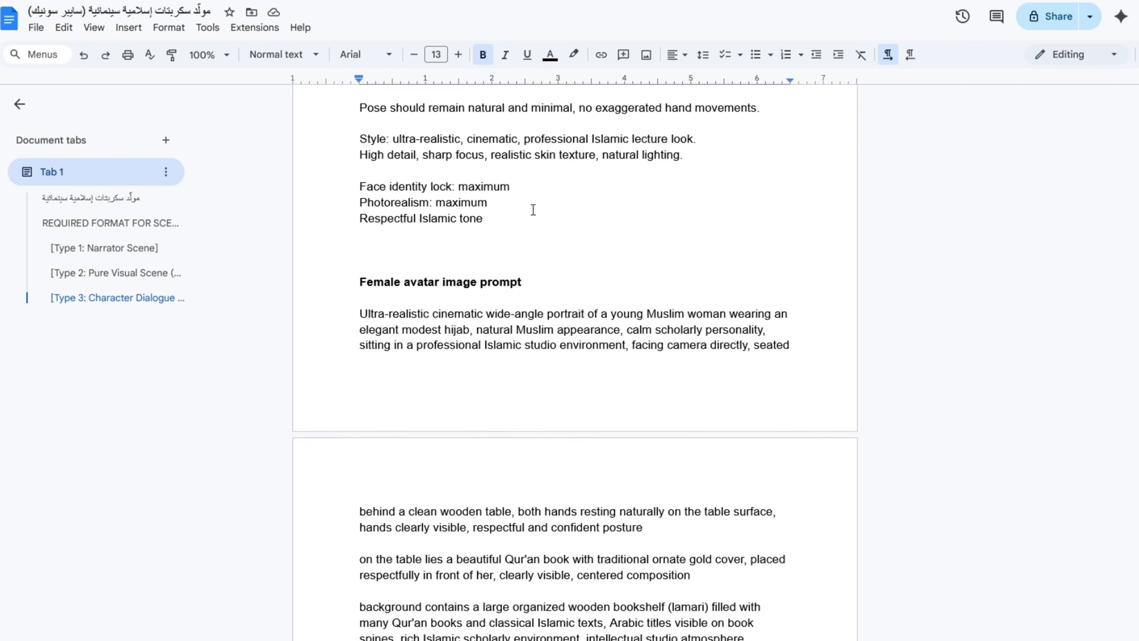
{"action": "left_click_drag", "start_coordinate": [525, 280], "coordinate": [353, 281]}
{"action": "left_click", "coordinate": [541, 279]}
{"action": "scroll", "coordinate": [541, 279], "scroll_direction": "up", "scroll_amount": 10}
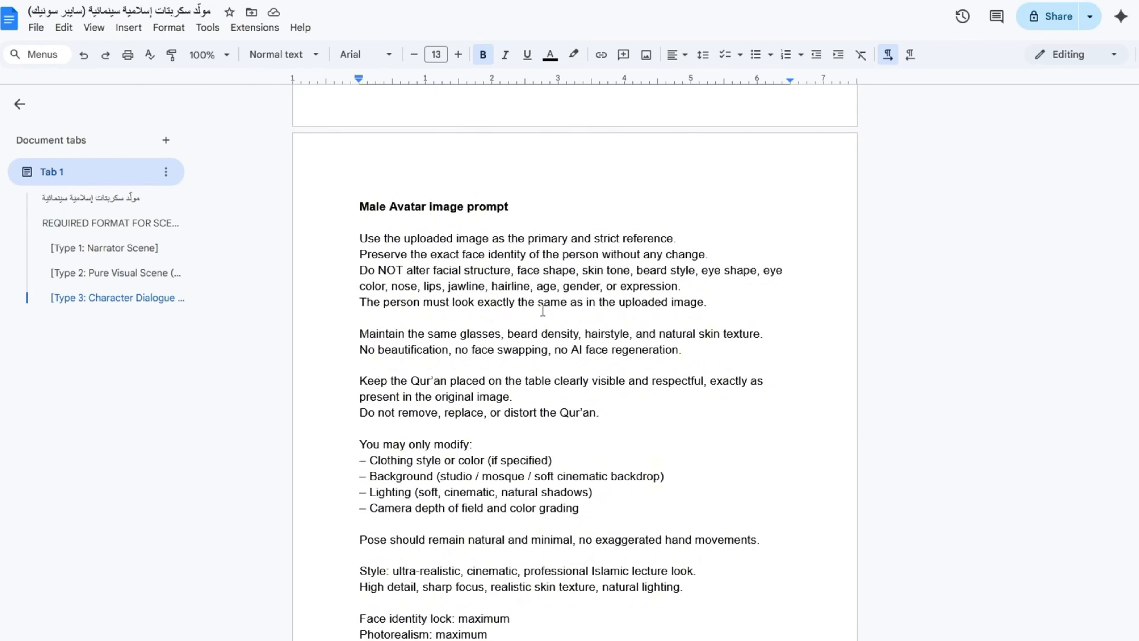
{"action": "scroll", "coordinate": [576, 331], "scroll_direction": "down", "scroll_amount": 10}
{"action": "scroll", "coordinate": [576, 330], "scroll_direction": "up", "scroll_amount": 10}
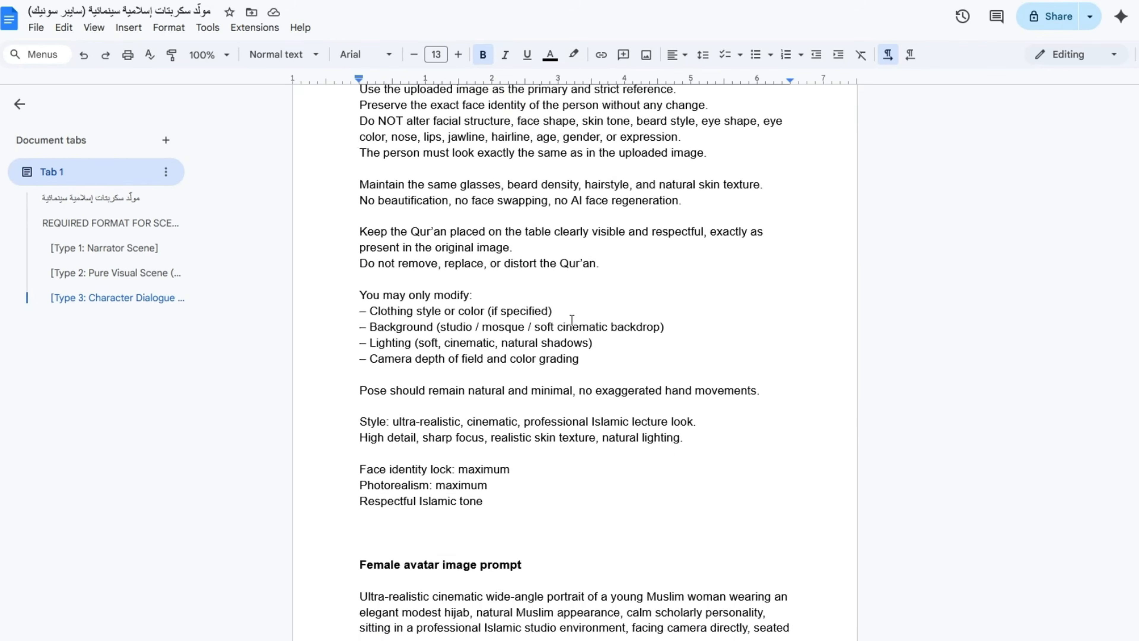
Step: Copy the full male avatar image prompt below its heading, from "Use the uploaded image" to "Respectful Islamic tone"
{"action": "scroll", "coordinate": [493, 274], "scroll_direction": "down", "scroll_amount": 13}
{"action": "scroll", "coordinate": [493, 274], "scroll_direction": "down", "scroll_amount": 4}
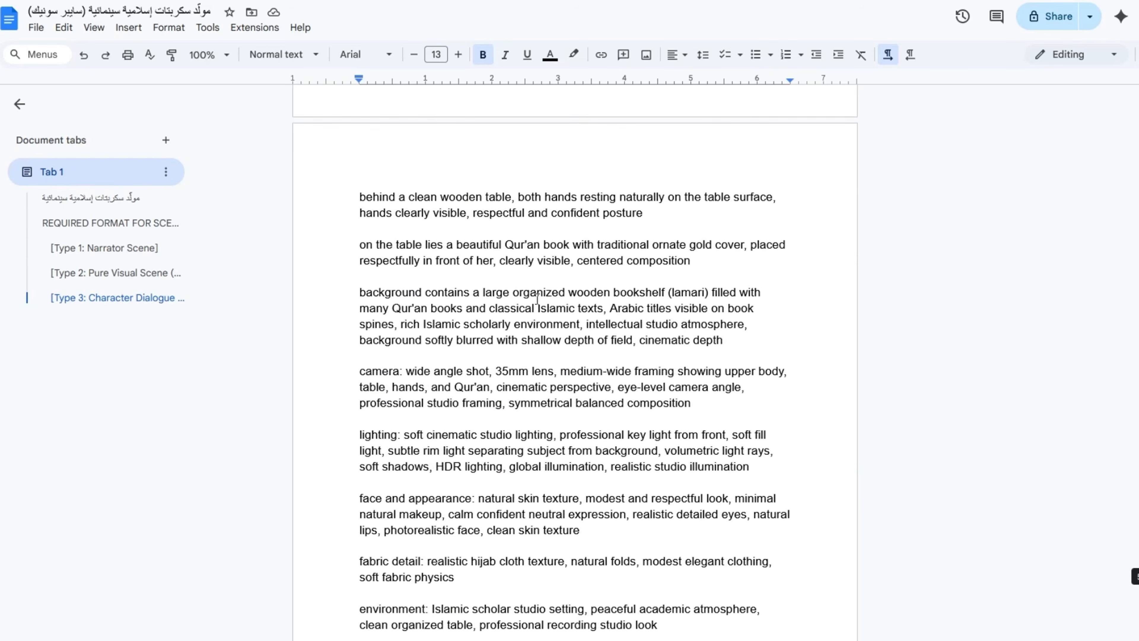
{"action": "scroll", "coordinate": [536, 297], "scroll_direction": "up", "scroll_amount": 13}
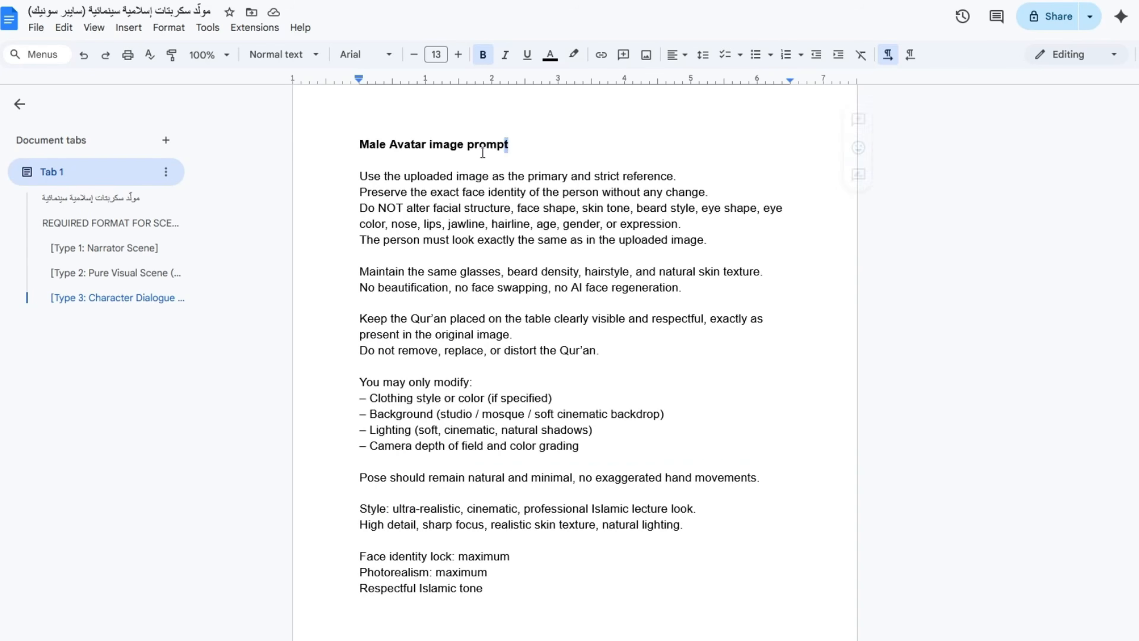
{"action": "scroll", "coordinate": [482, 152], "scroll_direction": "down", "scroll_amount": 1}
{"action": "scroll", "coordinate": [482, 153], "scroll_direction": "up", "scroll_amount": 3}
{"action": "left_click_drag", "start_coordinate": [360, 238], "coordinate": [543, 583]}
{"action": "scroll", "coordinate": [542, 258], "scroll_direction": "down", "scroll_amount": 1}
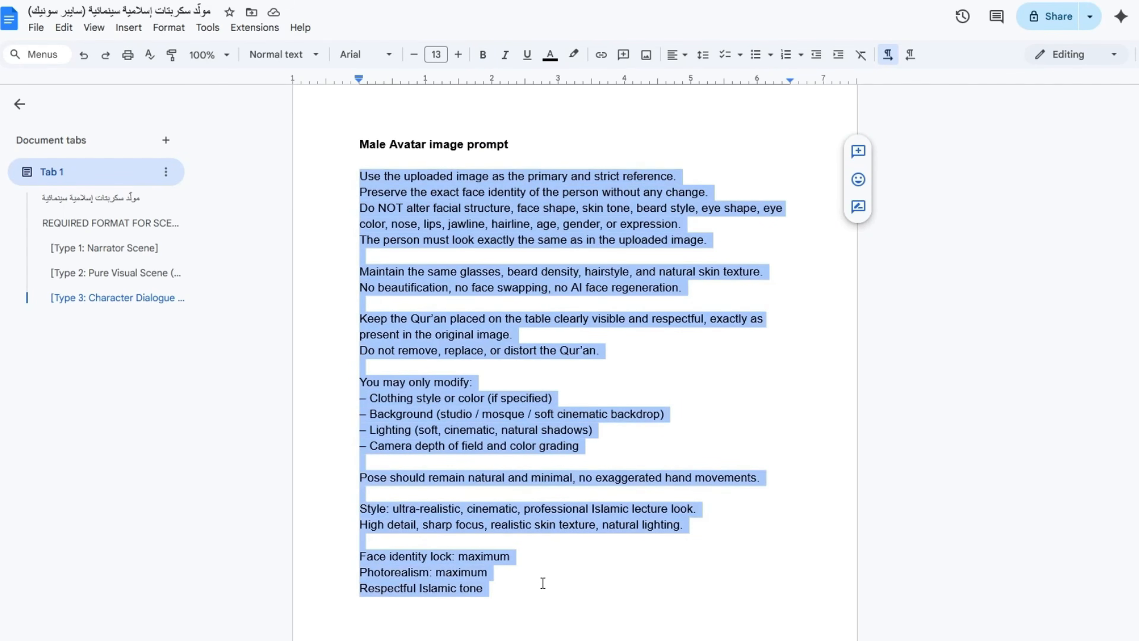
{"action": "right_click", "coordinate": [459, 198]}
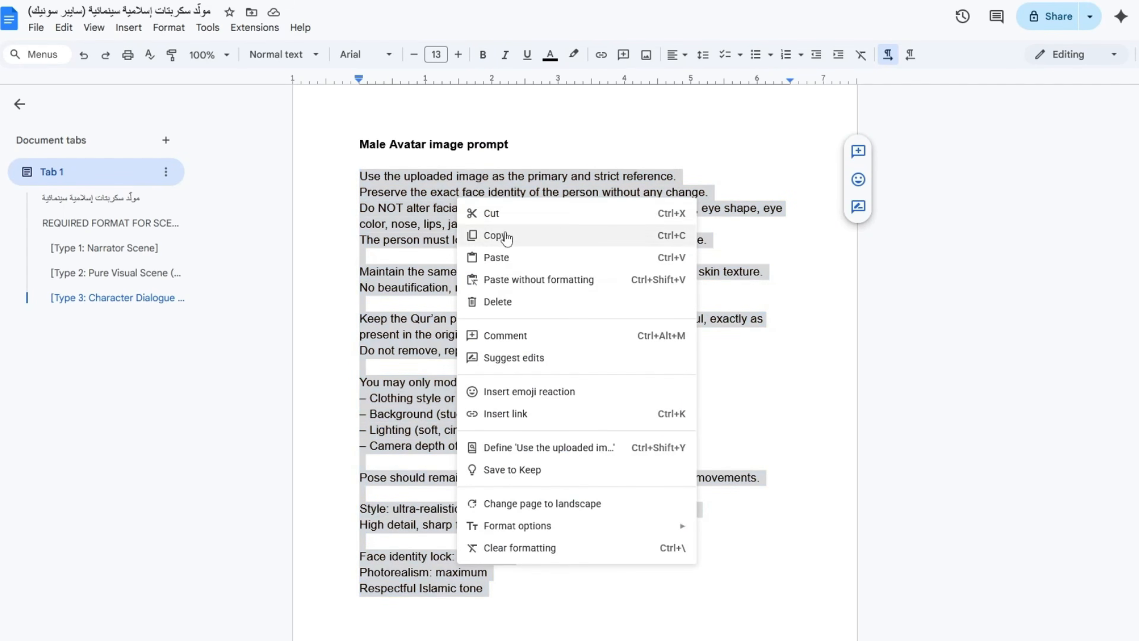
{"action": "left_click", "coordinate": [498, 235]}
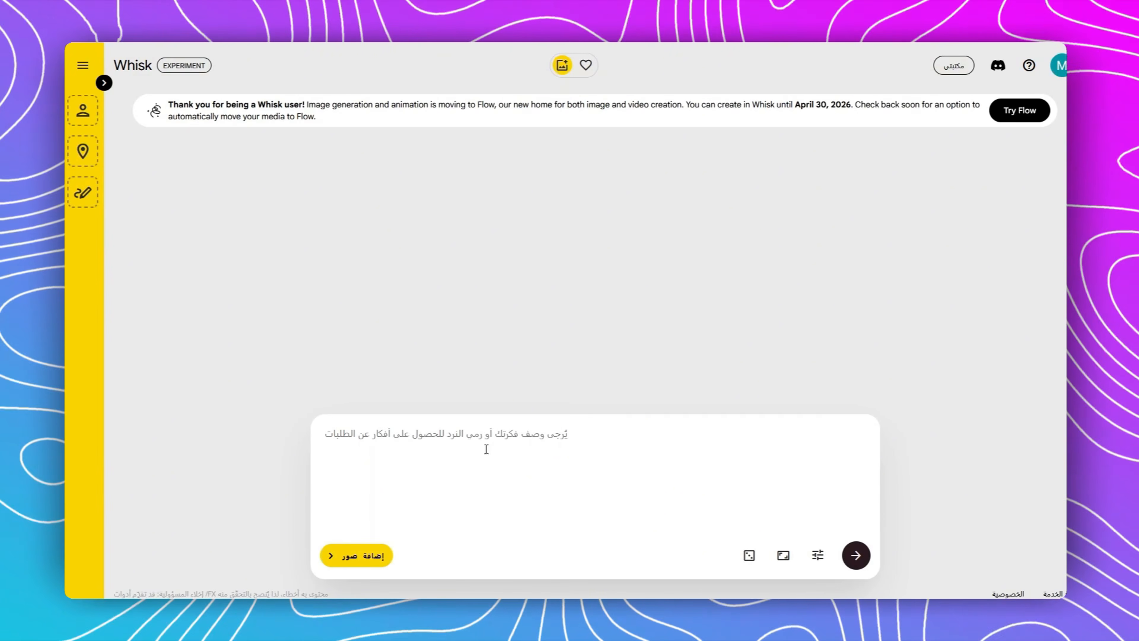
Step: Switch to Whisk, generate 16:9 images from the copied male avatar prompt, and download the image of the man in the white robe
{"action": "right_click", "coordinate": [376, 439]}
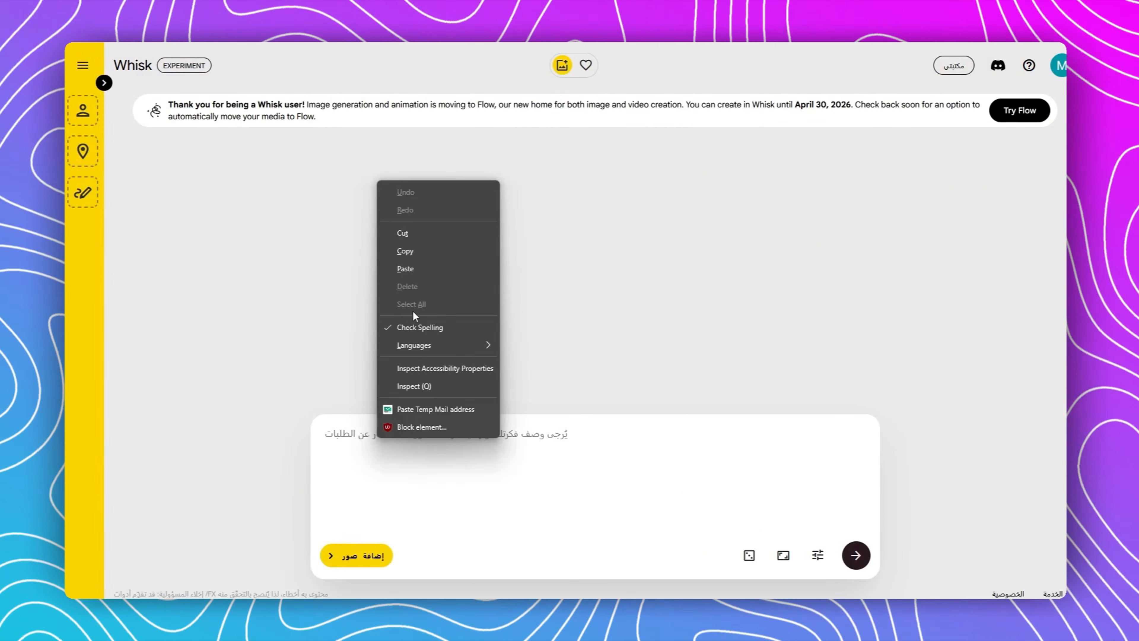
{"action": "left_click", "coordinate": [422, 268]}
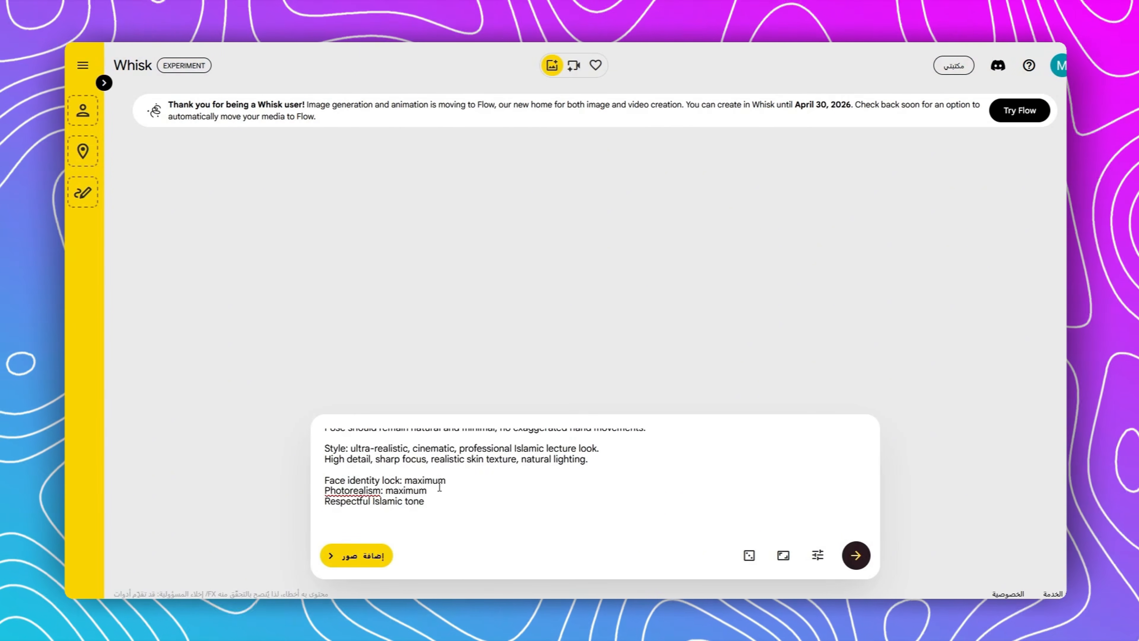
{"action": "left_click", "coordinate": [784, 556]}
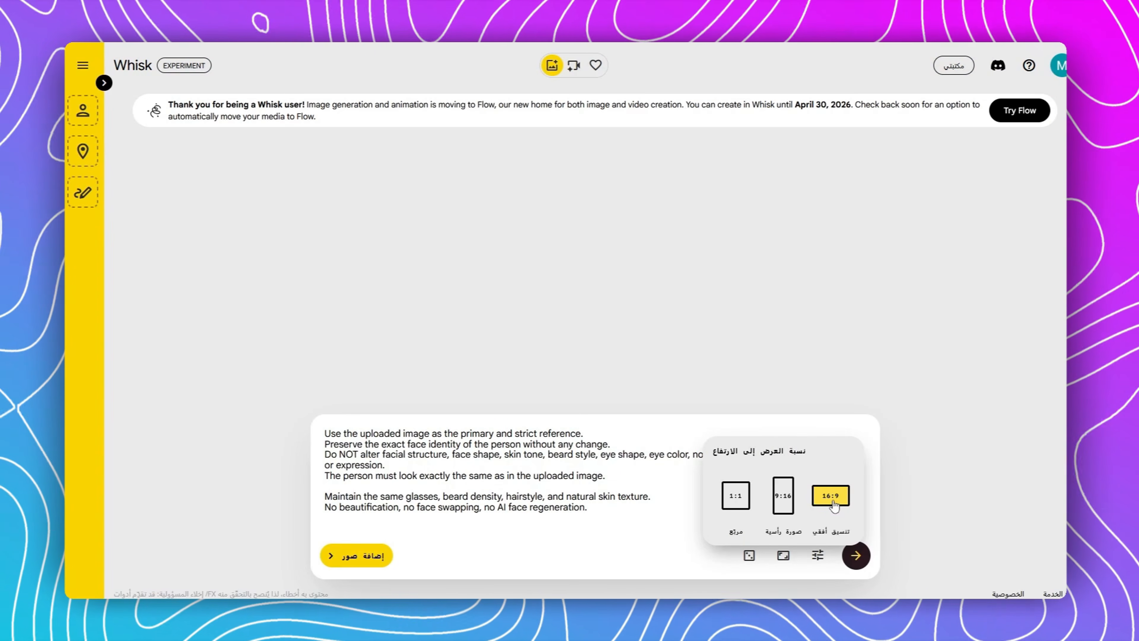
{"action": "left_click", "coordinate": [830, 498]}
{"action": "left_click", "coordinate": [856, 556]}
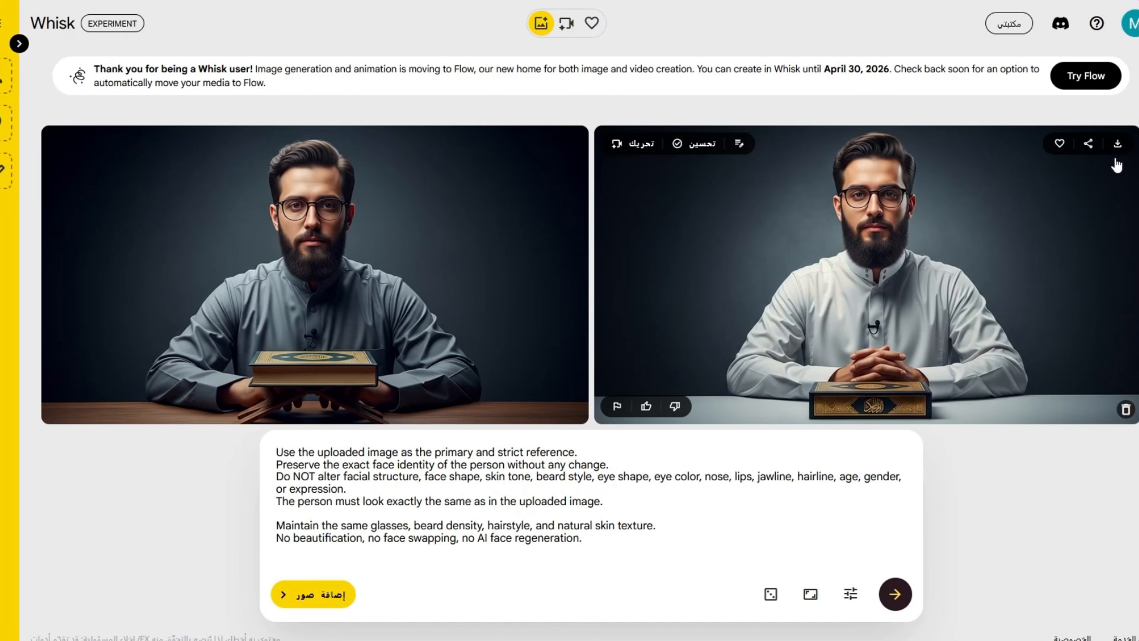
{"action": "left_click", "coordinate": [1117, 144]}
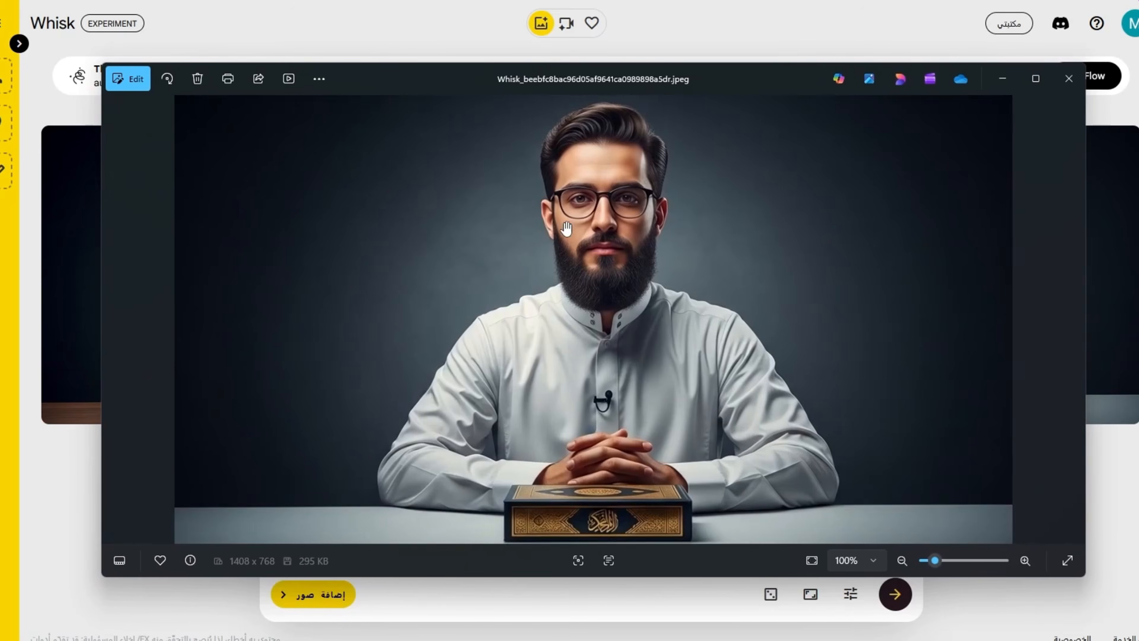
Step: Return to the Google Docs prompt document and copy the full text of the female avatar image prompt
{"action": "scroll", "coordinate": [692, 260], "scroll_direction": "down", "scroll_amount": 5}
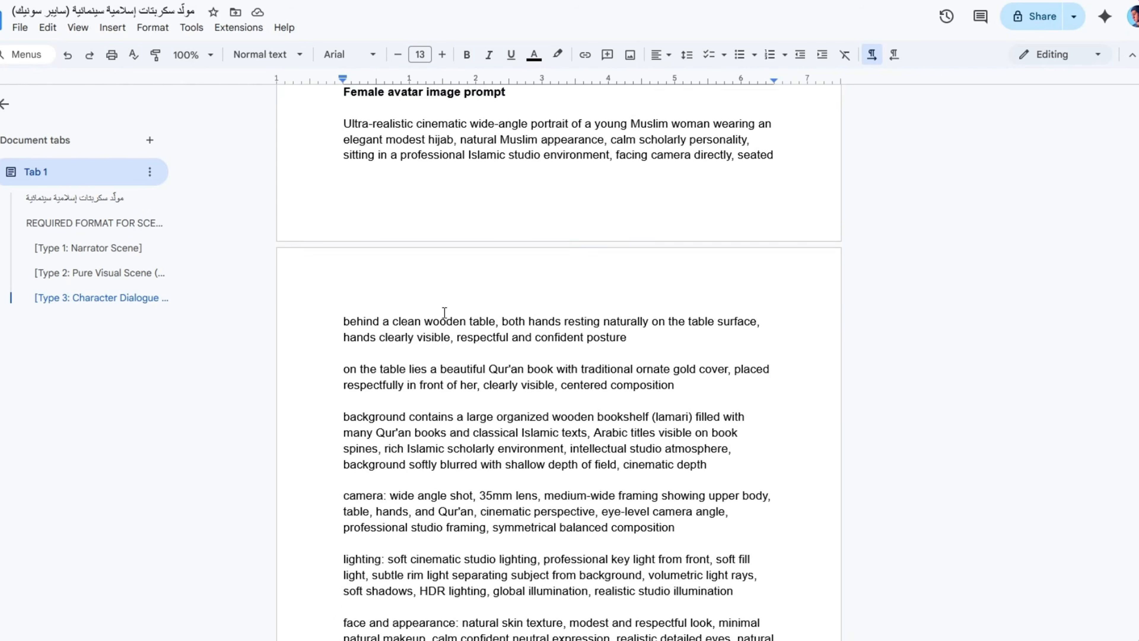
{"action": "scroll", "coordinate": [558, 359], "scroll_direction": "up", "scroll_amount": 3}
{"action": "left_click_drag", "start_coordinate": [343, 275], "coordinate": [504, 275]}
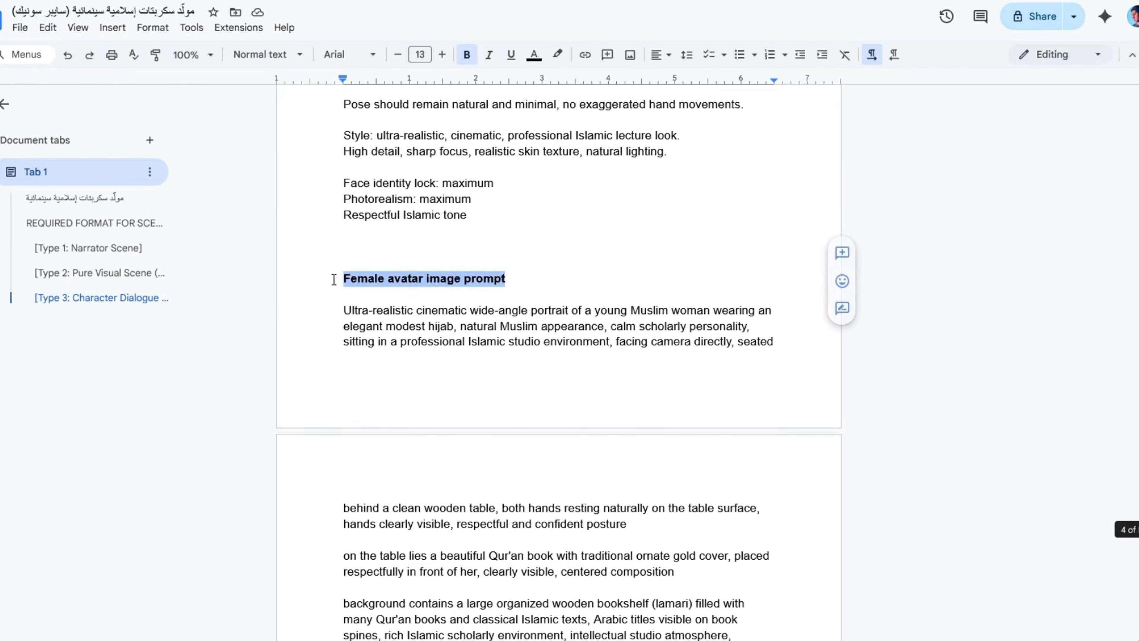
{"action": "scroll", "coordinate": [503, 408], "scroll_direction": "down", "scroll_amount": 5}
{"action": "scroll", "coordinate": [504, 408], "scroll_direction": "down", "scroll_amount": 5}
{"action": "left_click_drag", "start_coordinate": [487, 526], "coordinate": [343, 310]}
{"action": "right_click", "coordinate": [426, 318]}
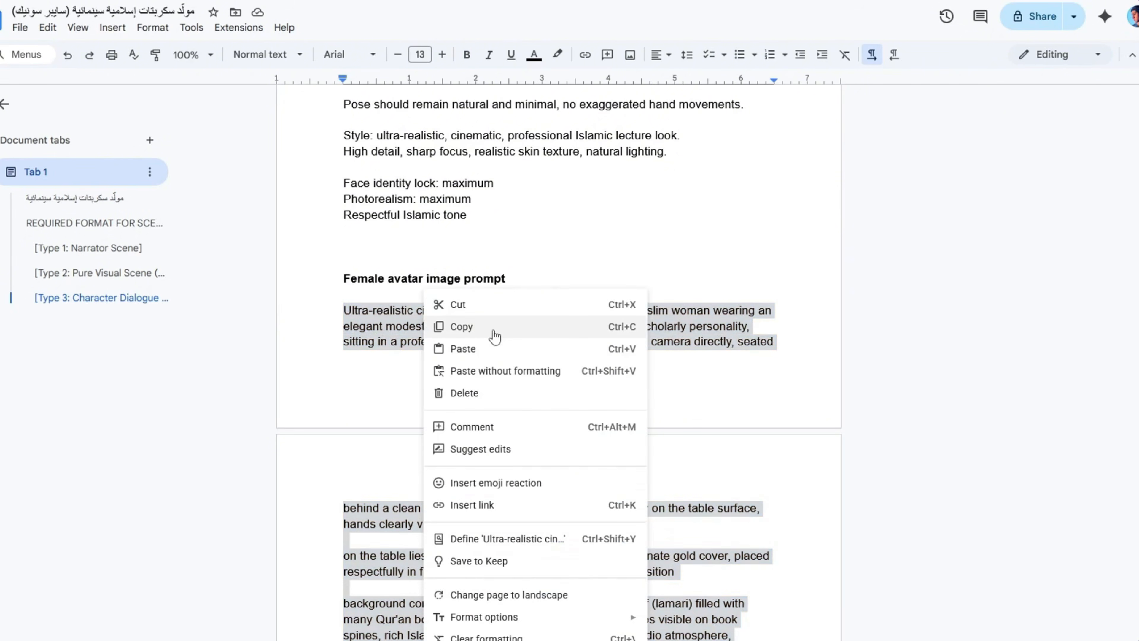
{"action": "left_click", "coordinate": [478, 331]}
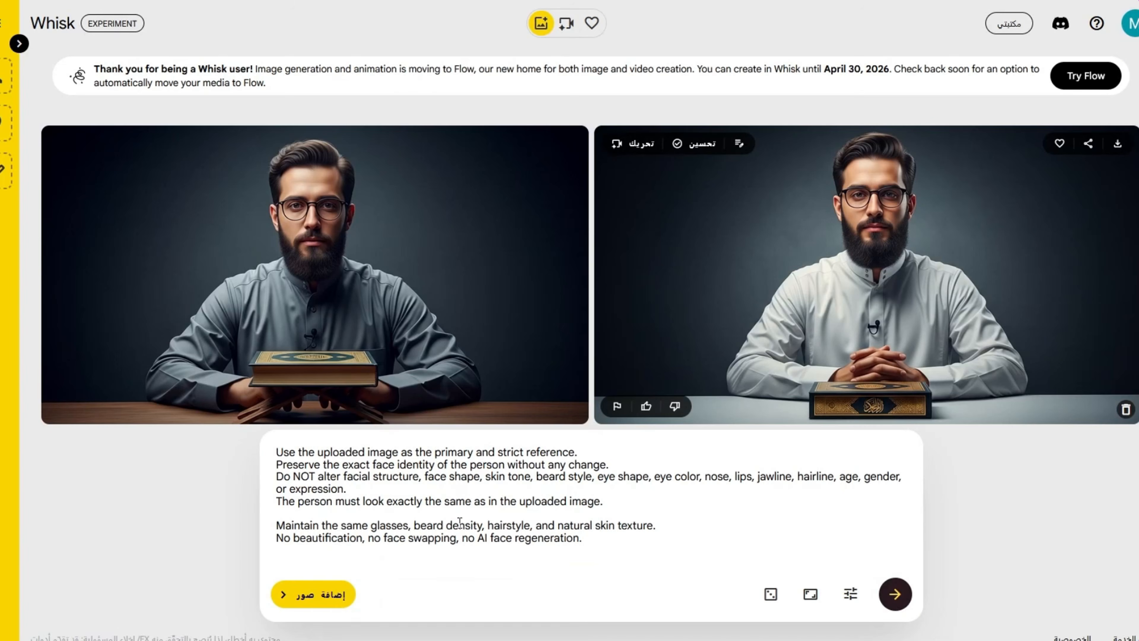
Step: Switch to Whisk, replace the male prompt with the copied female avatar prompt, and generate the images
{"action": "scroll", "coordinate": [491, 506], "scroll_direction": "down", "scroll_amount": 3}
{"action": "scroll", "coordinate": [398, 524], "scroll_direction": "up", "scroll_amount": 2}
{"action": "scroll", "coordinate": [399, 524], "scroll_direction": "up", "scroll_amount": 1}
{"action": "key", "text": "ctrl+a"}
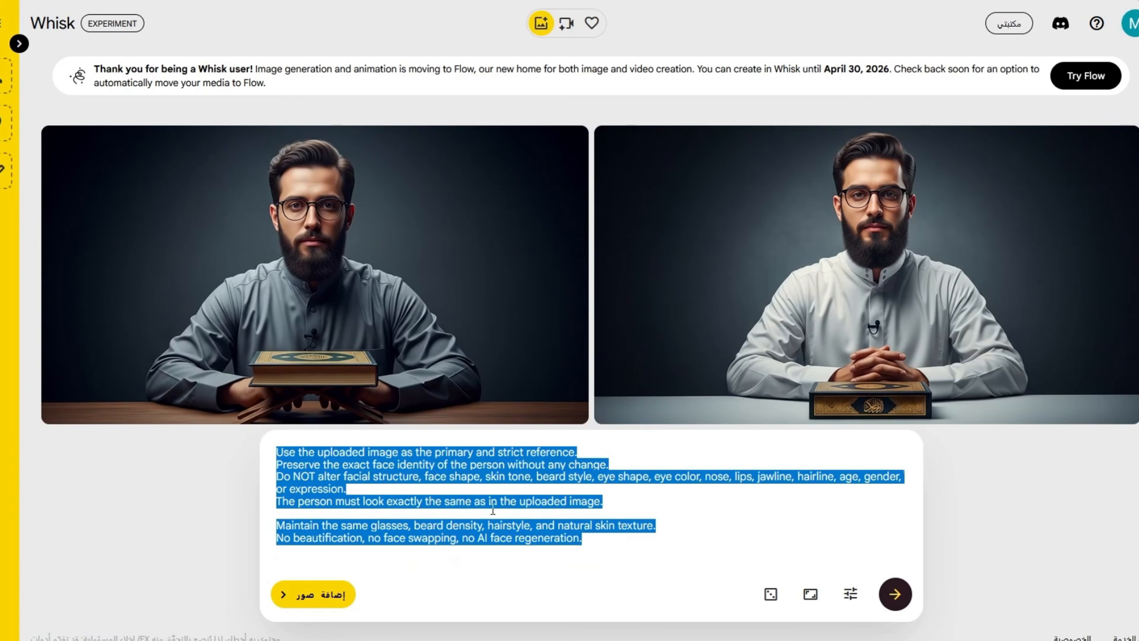
{"action": "key", "text": "ctrl+v"}
{"action": "scroll", "coordinate": [392, 497], "scroll_direction": "up", "scroll_amount": 5}
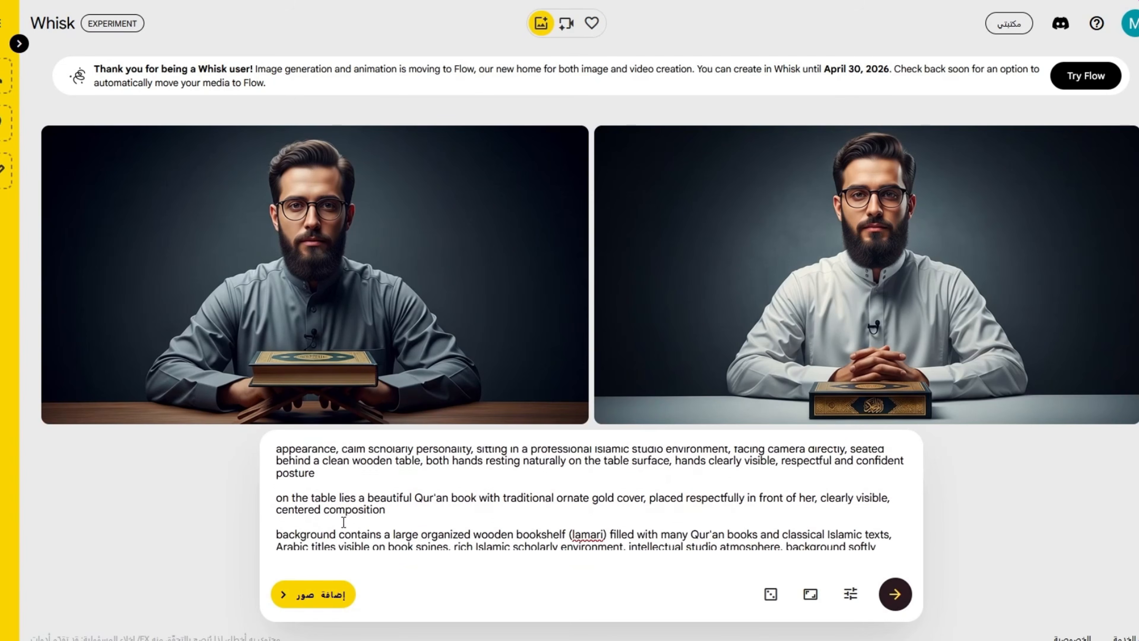
{"action": "left_click", "coordinate": [894, 595]}
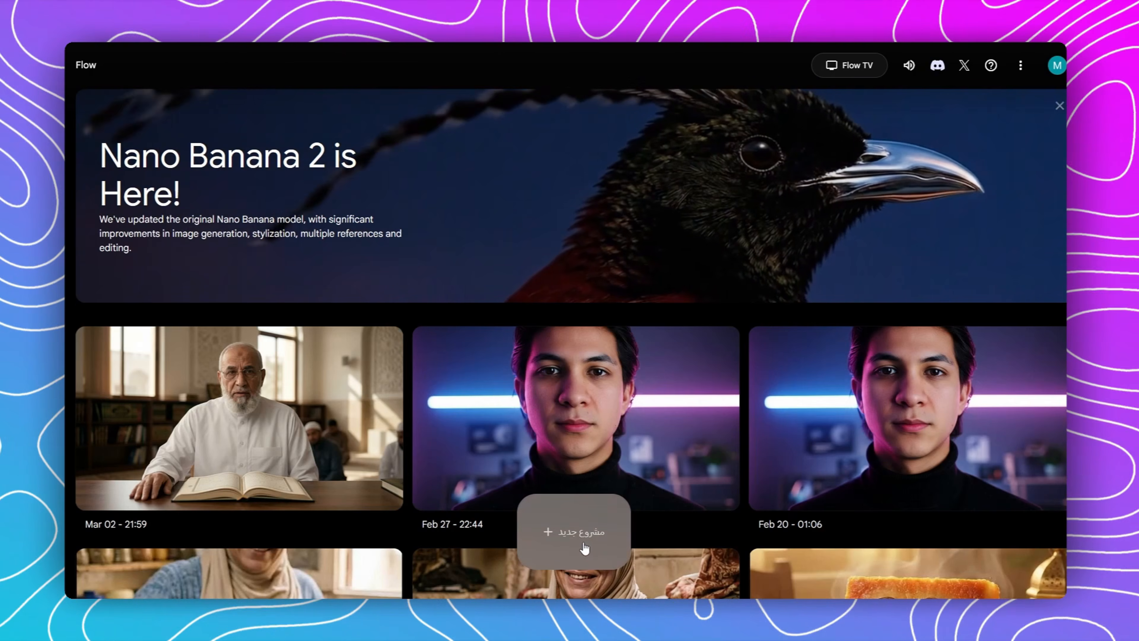
Step: Switch to Flow, create a new project, and configure it for image generation in landscape format, x2 outputs, with Nano Banana 2
{"action": "left_click", "coordinate": [574, 536]}
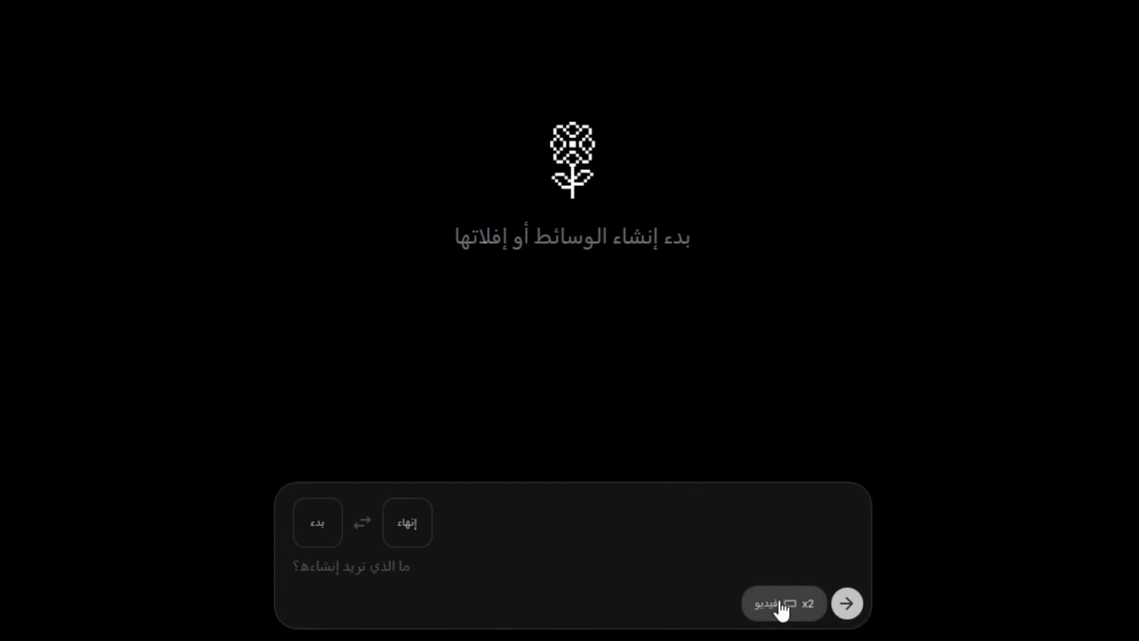
{"action": "left_click", "coordinate": [781, 608]}
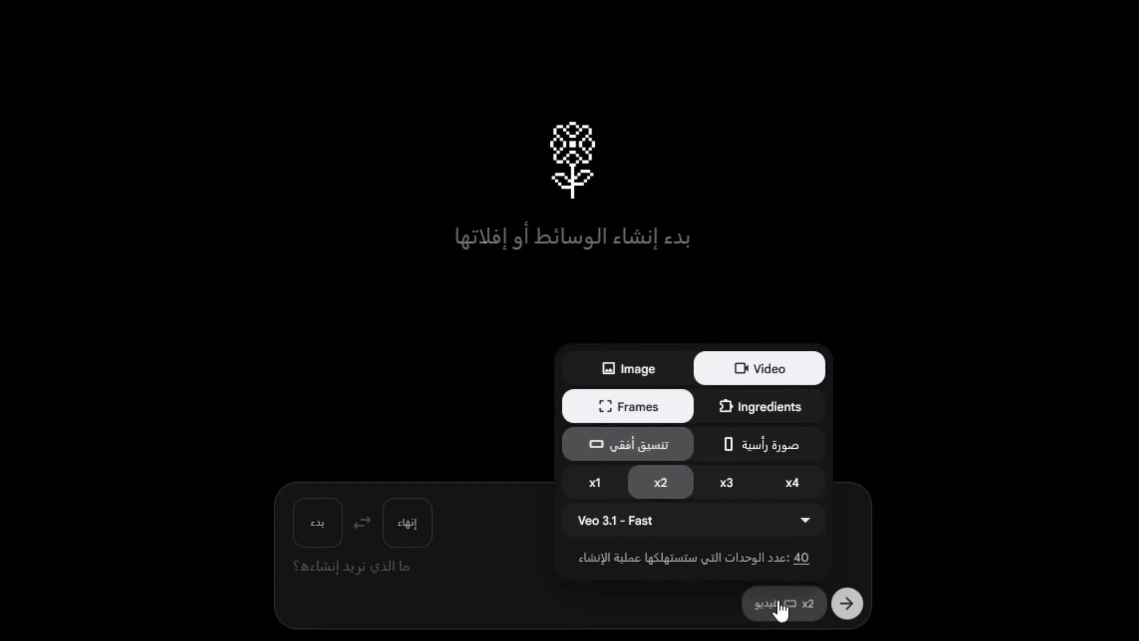
{"action": "left_click", "coordinate": [623, 378]}
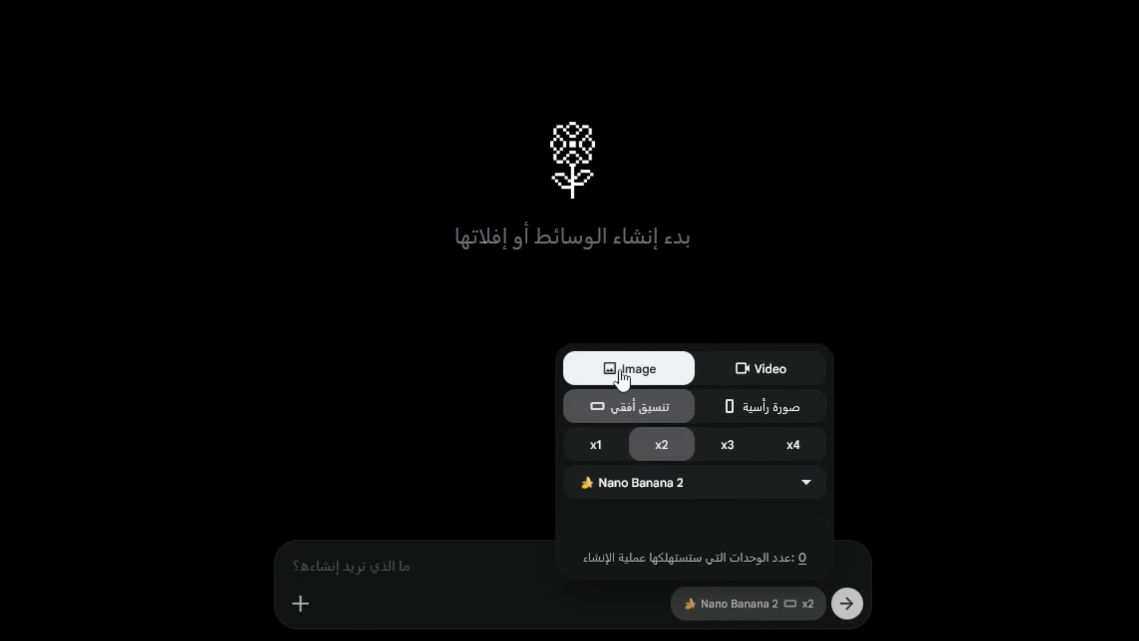
{"action": "left_click", "coordinate": [717, 411]}
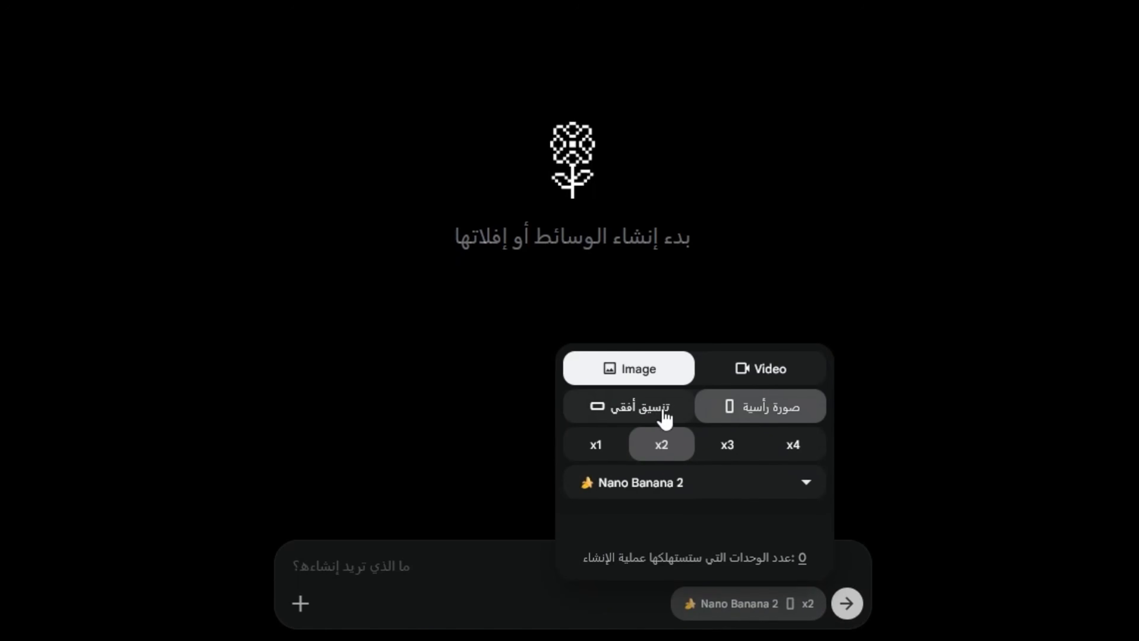
{"action": "left_click", "coordinate": [637, 410]}
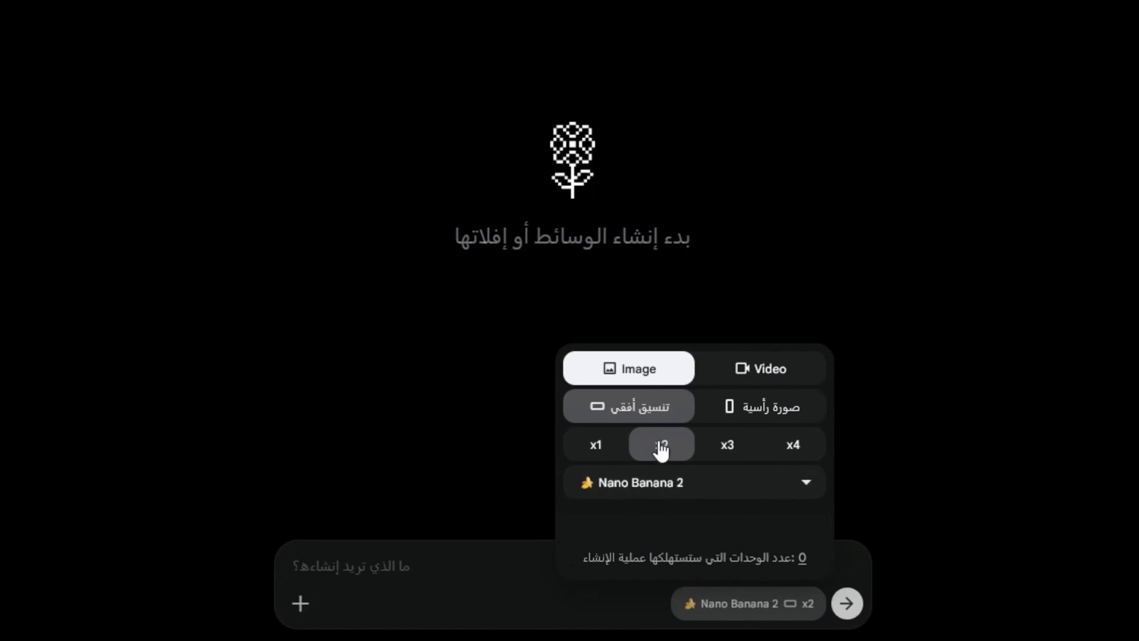
{"action": "left_click", "coordinate": [696, 487]}
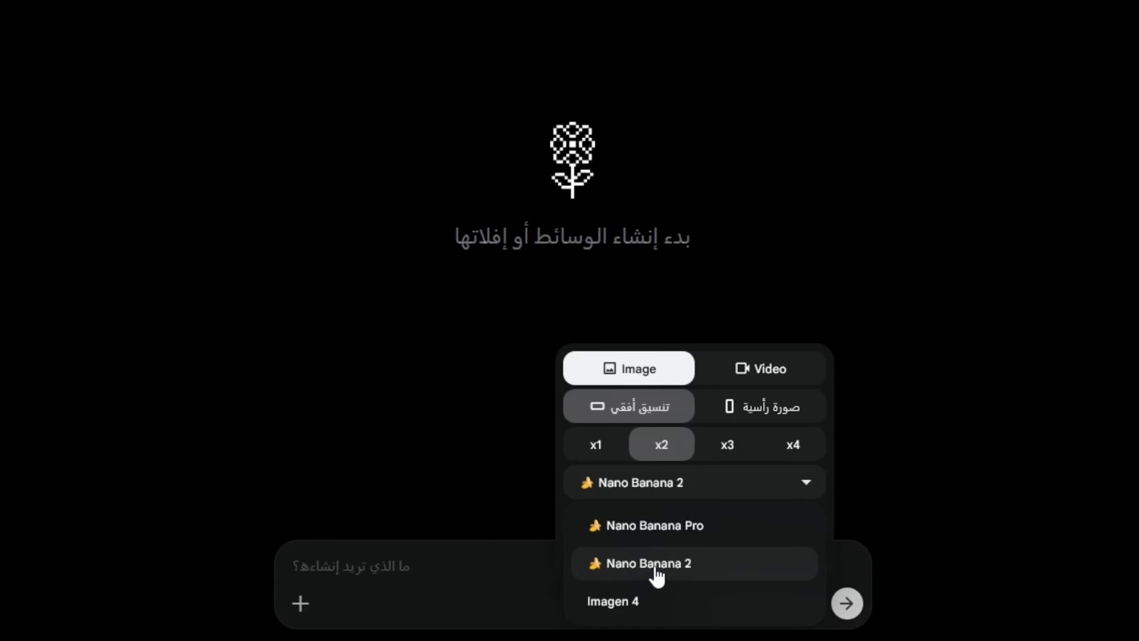
{"action": "left_click", "coordinate": [669, 572]}
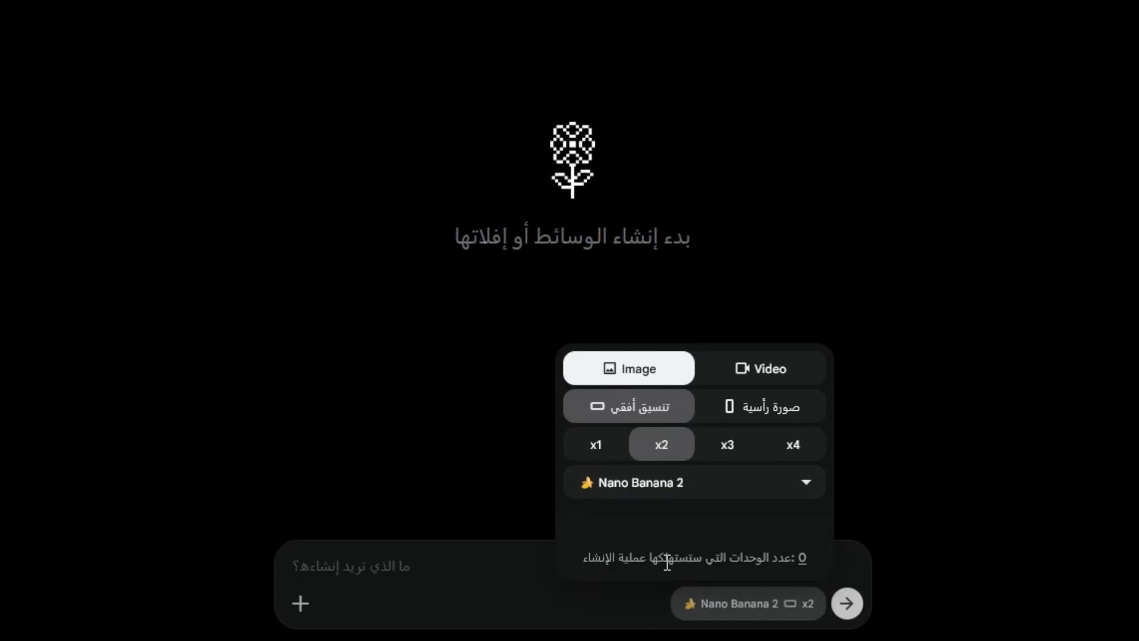
Step: Paste the female avatar prompt as the request, check its text, and generate the images
{"action": "right_click", "coordinate": [375, 568]}
{"action": "left_click", "coordinate": [404, 319]}
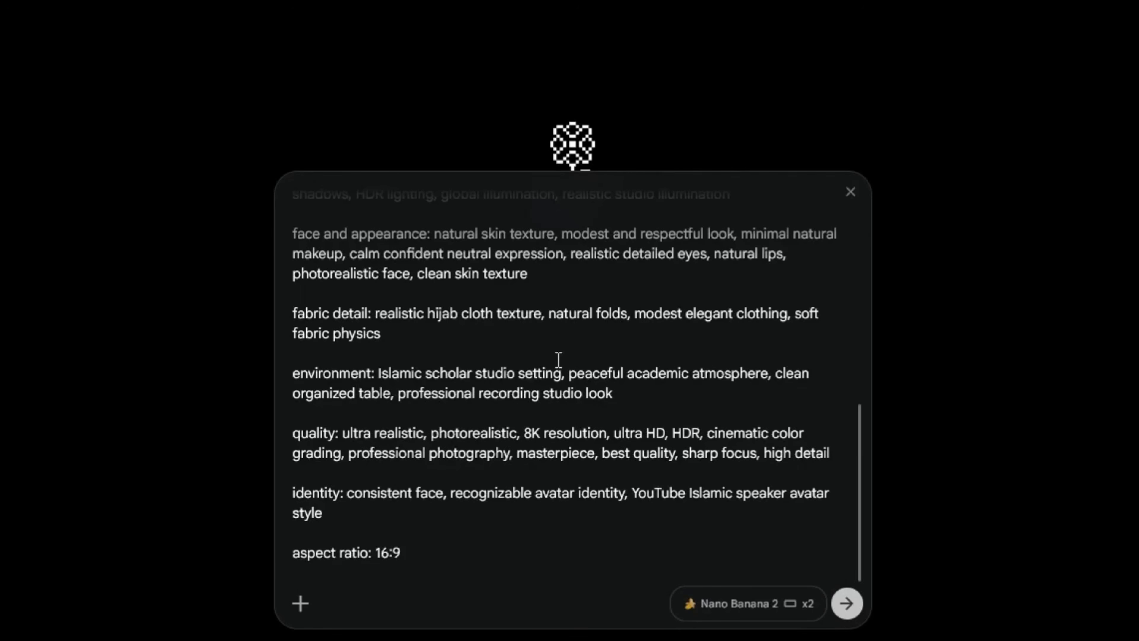
{"action": "scroll", "coordinate": [656, 341], "scroll_direction": "up", "scroll_amount": 10}
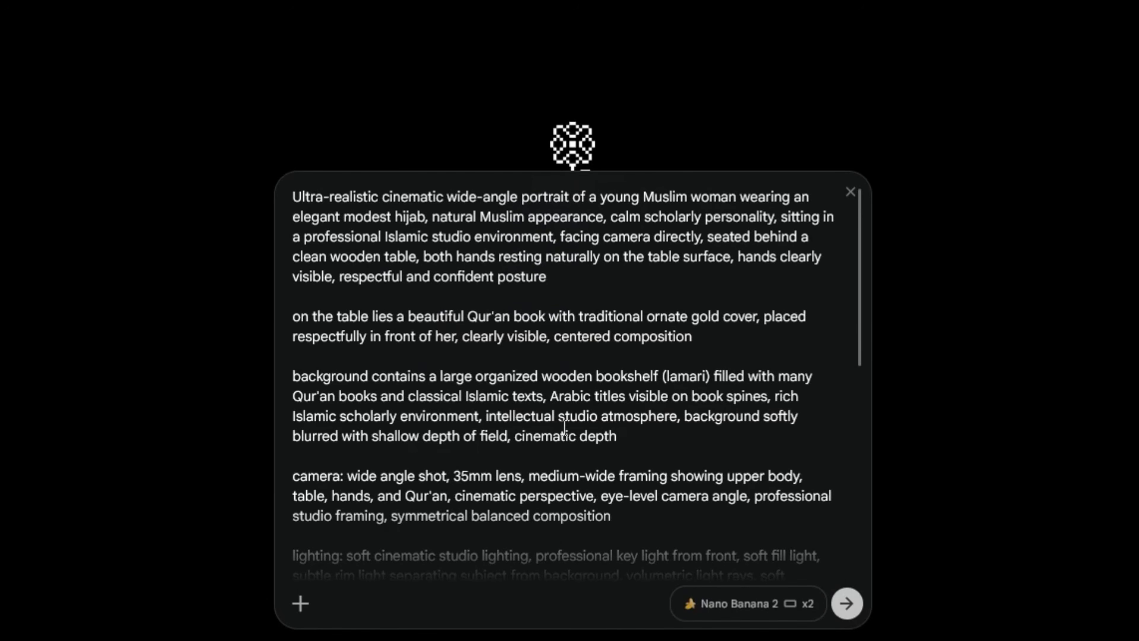
{"action": "scroll", "coordinate": [564, 426], "scroll_direction": "down", "scroll_amount": 10}
{"action": "left_click", "coordinate": [847, 603]}
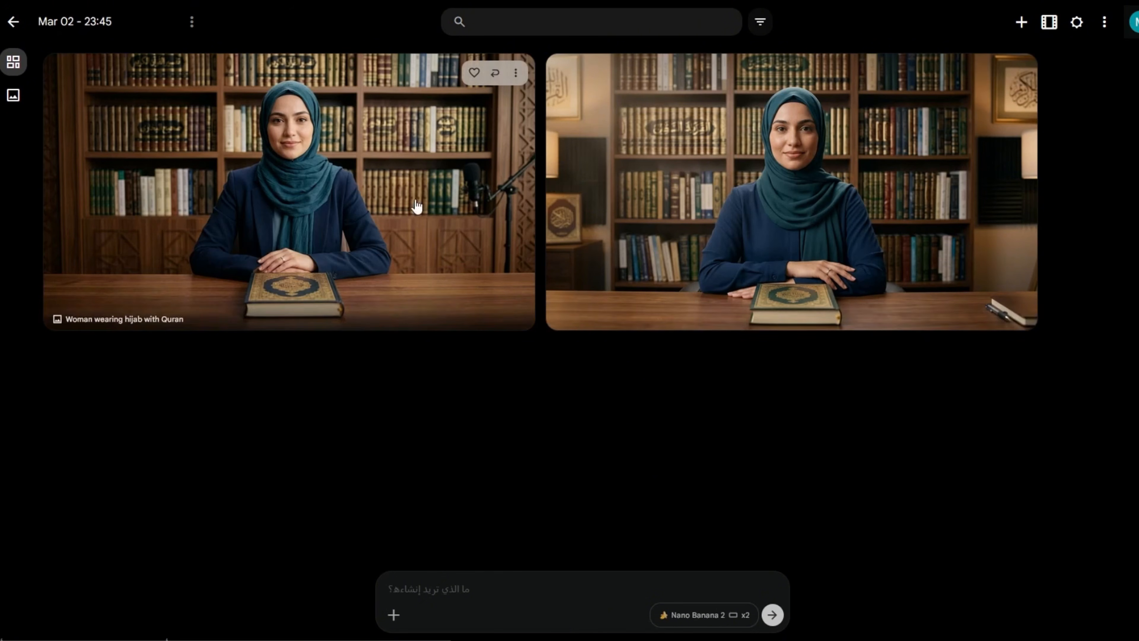
Step: Review the generated female avatar images in Flow, and compare them with the male and female results in Whisk
{"action": "left_click", "coordinate": [871, 216]}
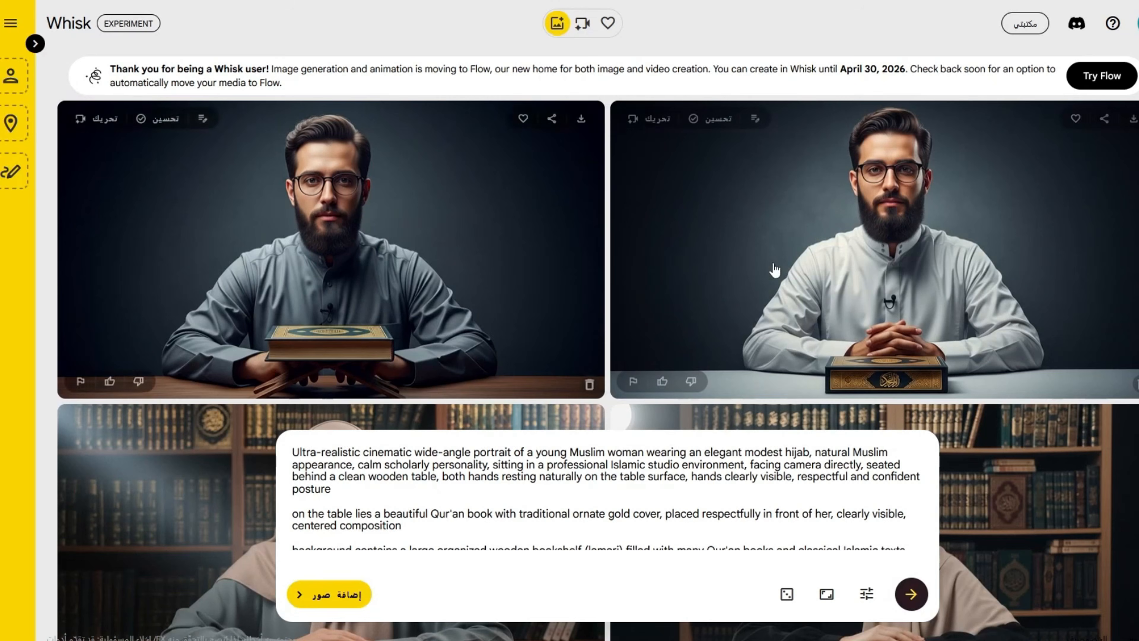
{"action": "scroll", "coordinate": [1071, 274], "scroll_direction": "down", "scroll_amount": 5}
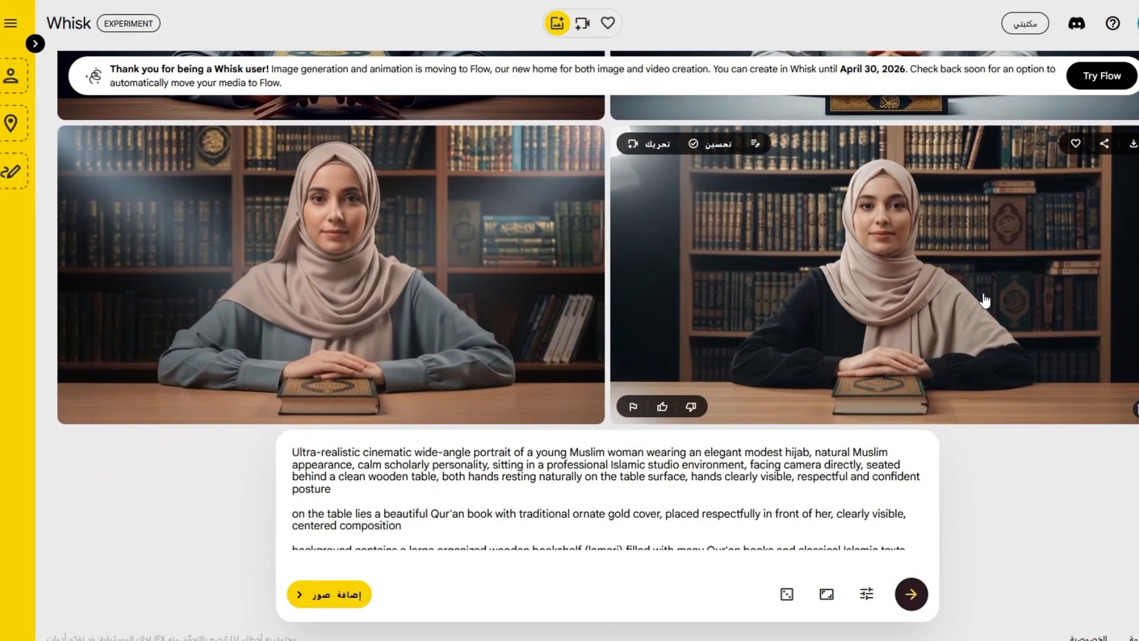
{"action": "scroll", "coordinate": [984, 300], "scroll_direction": "down", "scroll_amount": 5}
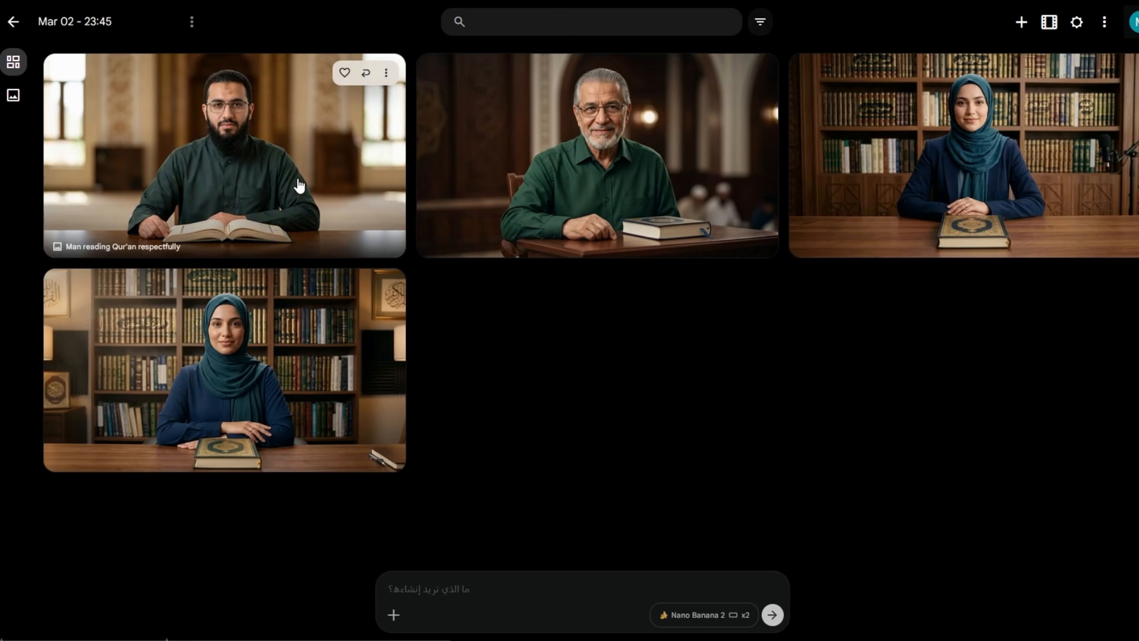
Step: Switch to Flow and examine the older and younger male avatar images at full size, returning to the project gallery
{"action": "left_click", "coordinate": [559, 143]}
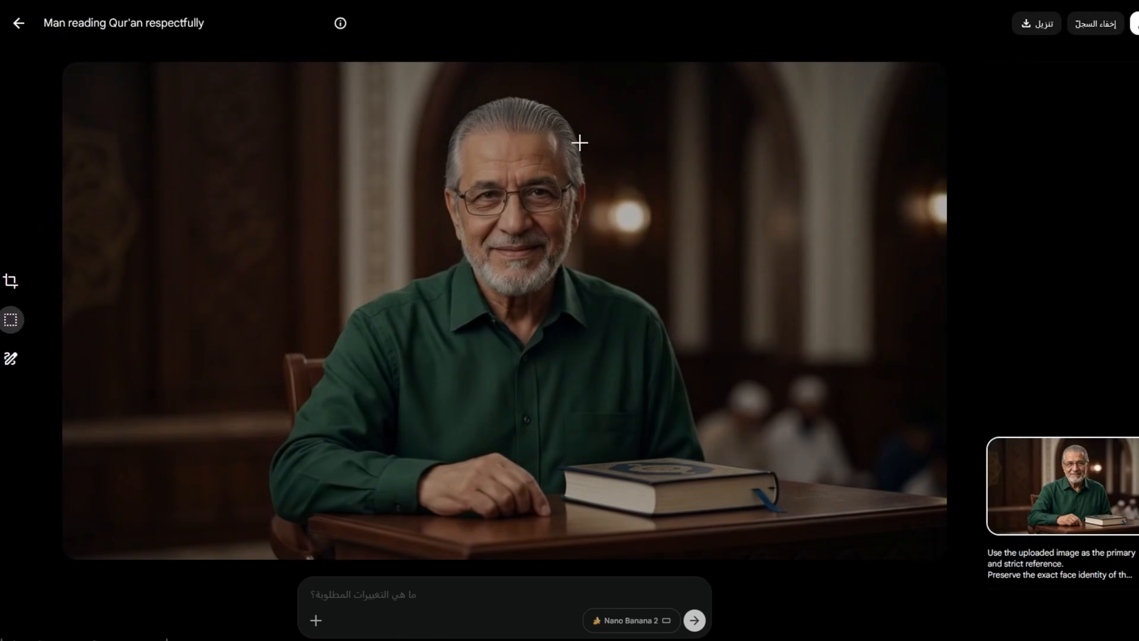
{"action": "key", "text": "Escape"}
{"action": "left_click", "coordinate": [714, 216]}
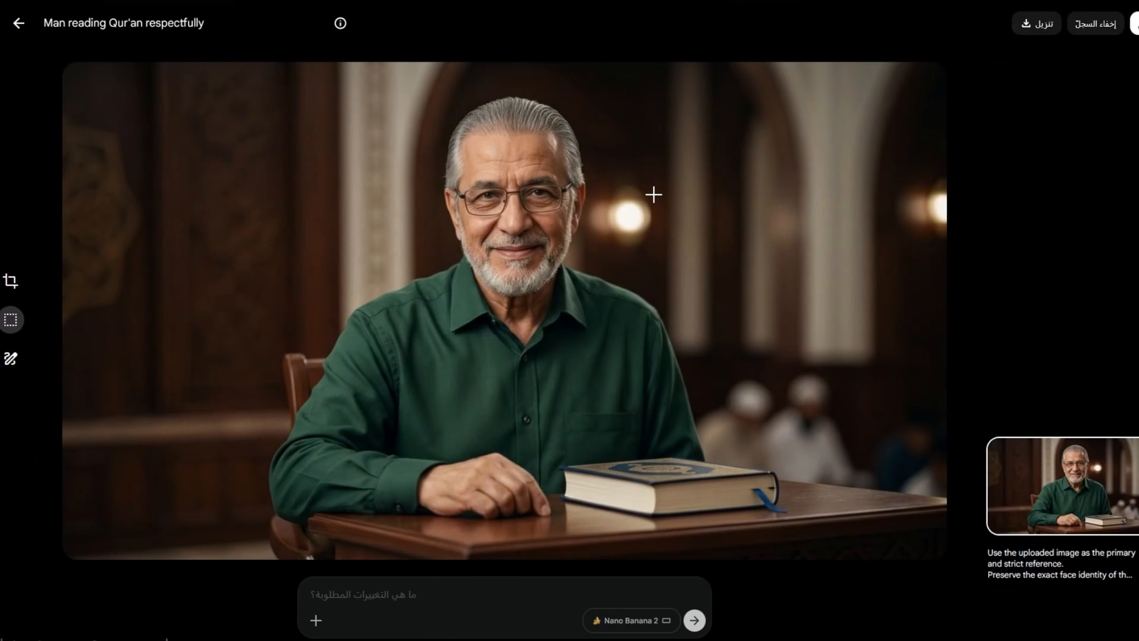
{"action": "left_click", "coordinate": [19, 26]}
{"action": "left_click", "coordinate": [251, 135]}
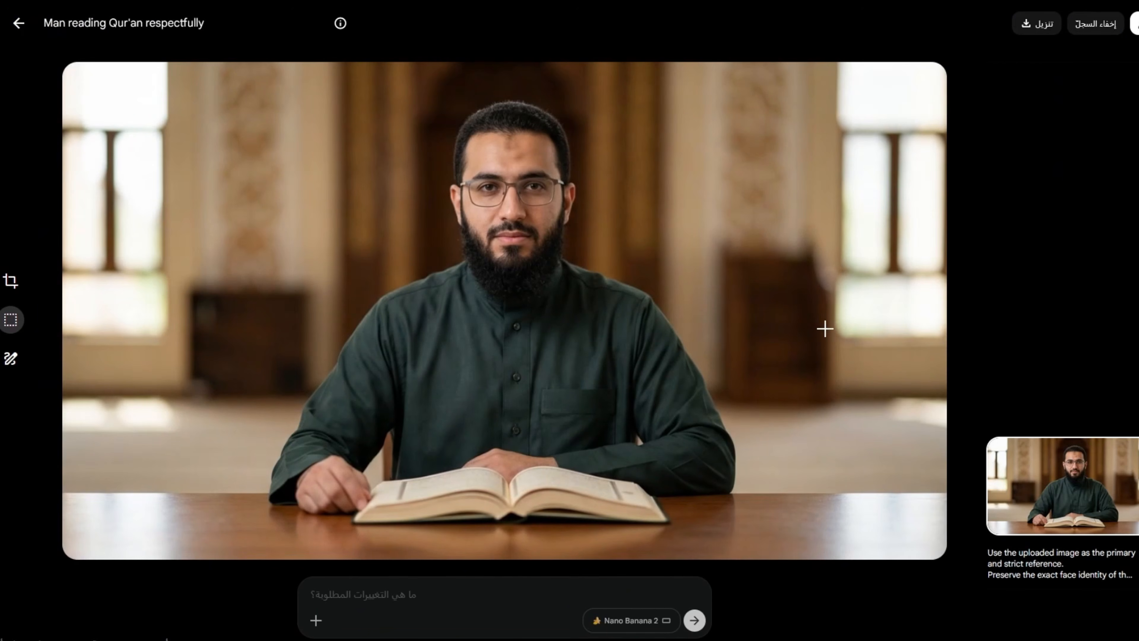
{"action": "key", "text": "Escape"}
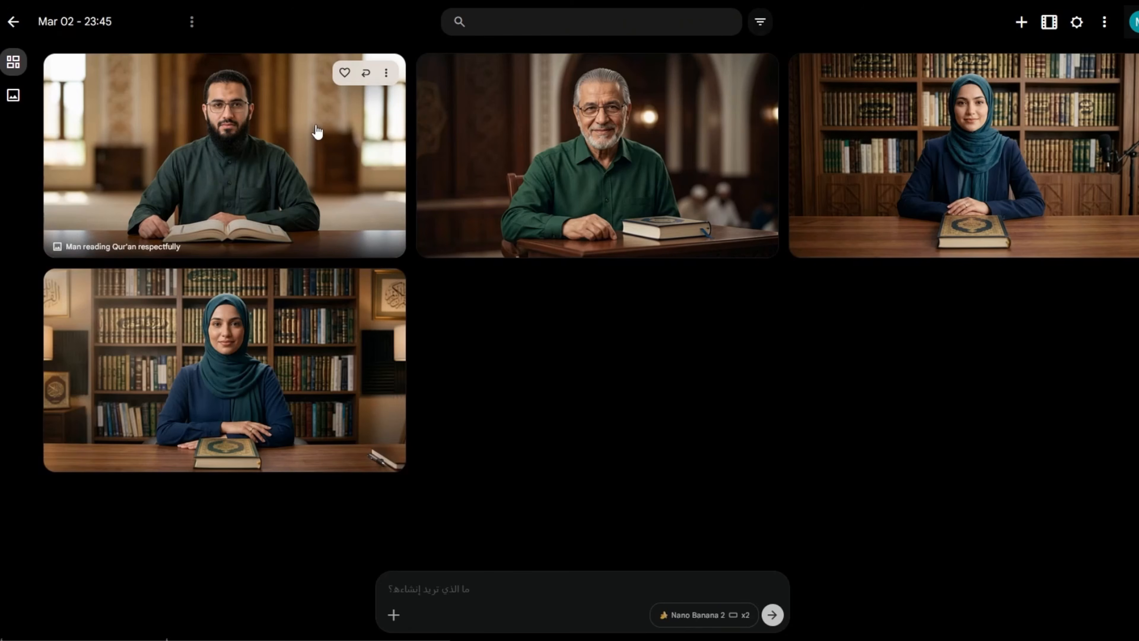
Step: Download the younger male avatar image from Flow upscaled to 2K and inspect the downloaded file up close
{"action": "left_click", "coordinate": [386, 75]}
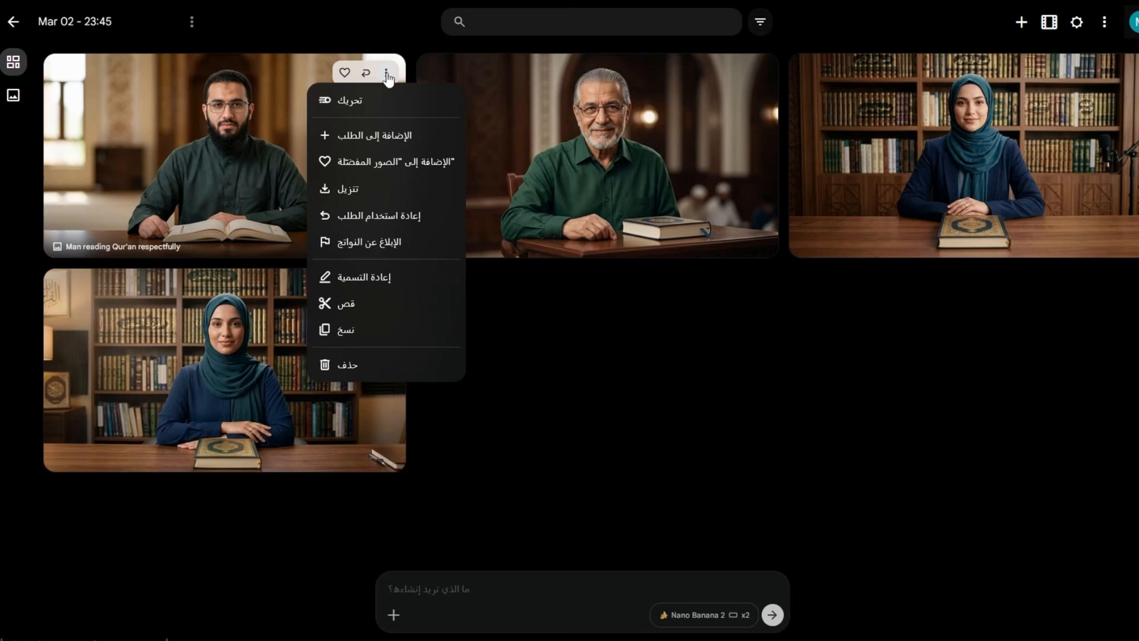
{"action": "mouse_move", "coordinate": [366, 192]}
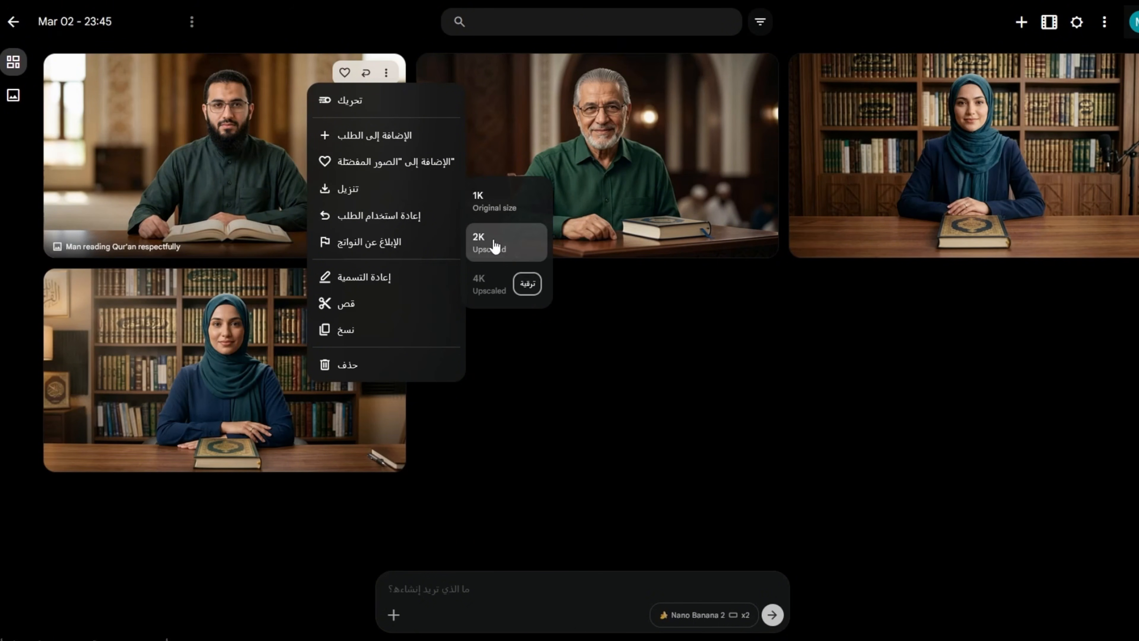
{"action": "left_click", "coordinate": [500, 257]}
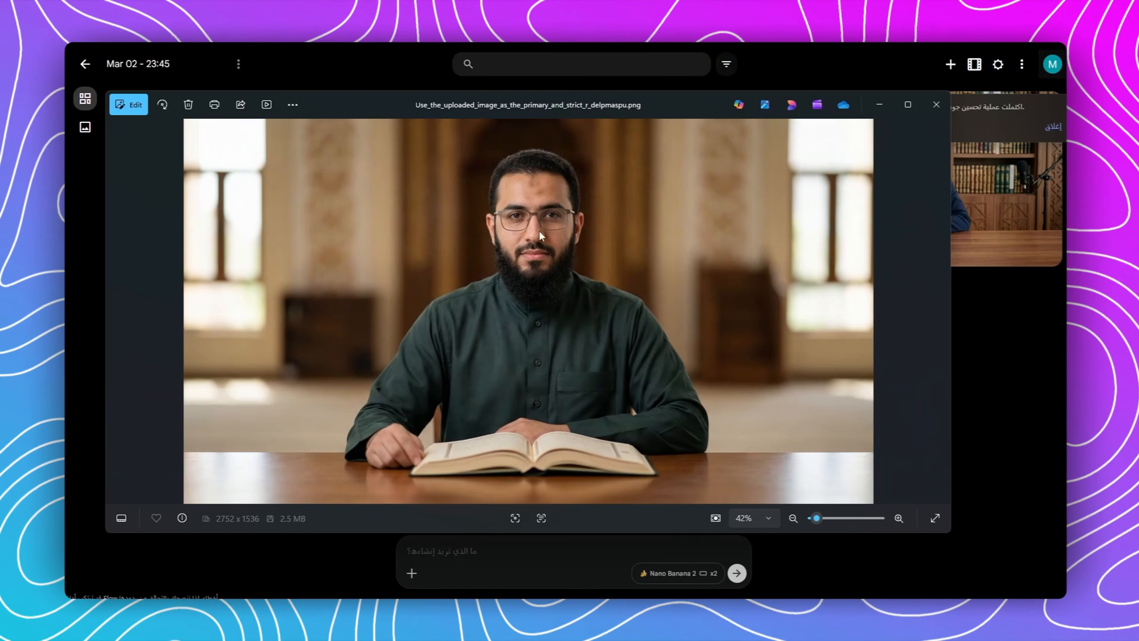
{"action": "scroll", "coordinate": [557, 238], "scroll_direction": "up", "scroll_amount": 2}
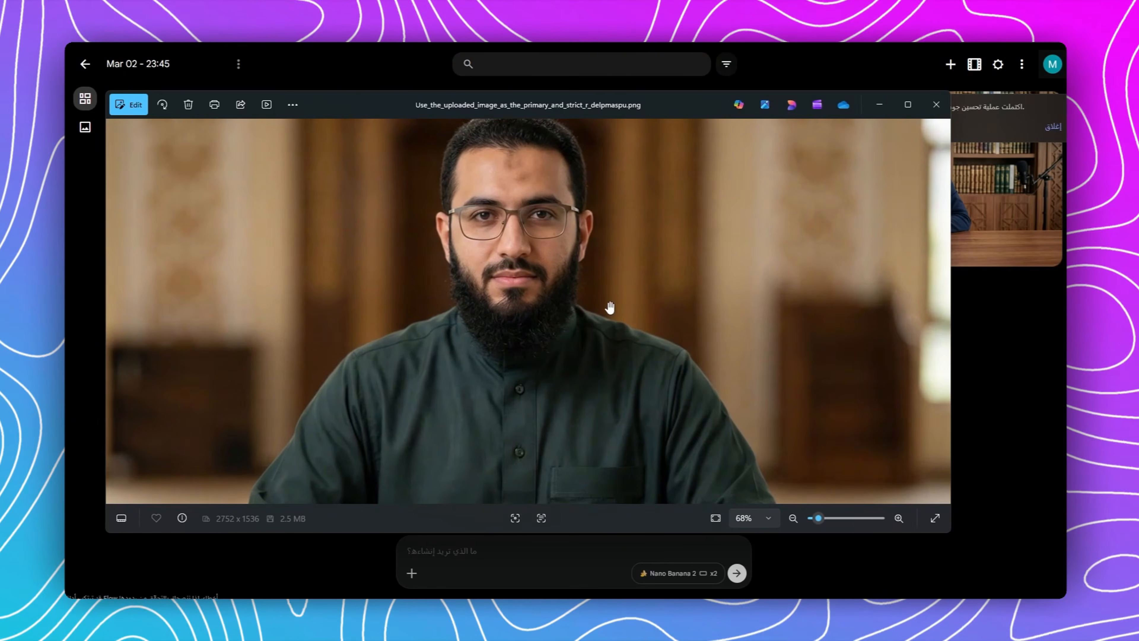
{"action": "scroll", "coordinate": [555, 244], "scroll_direction": "down", "scroll_amount": 2}
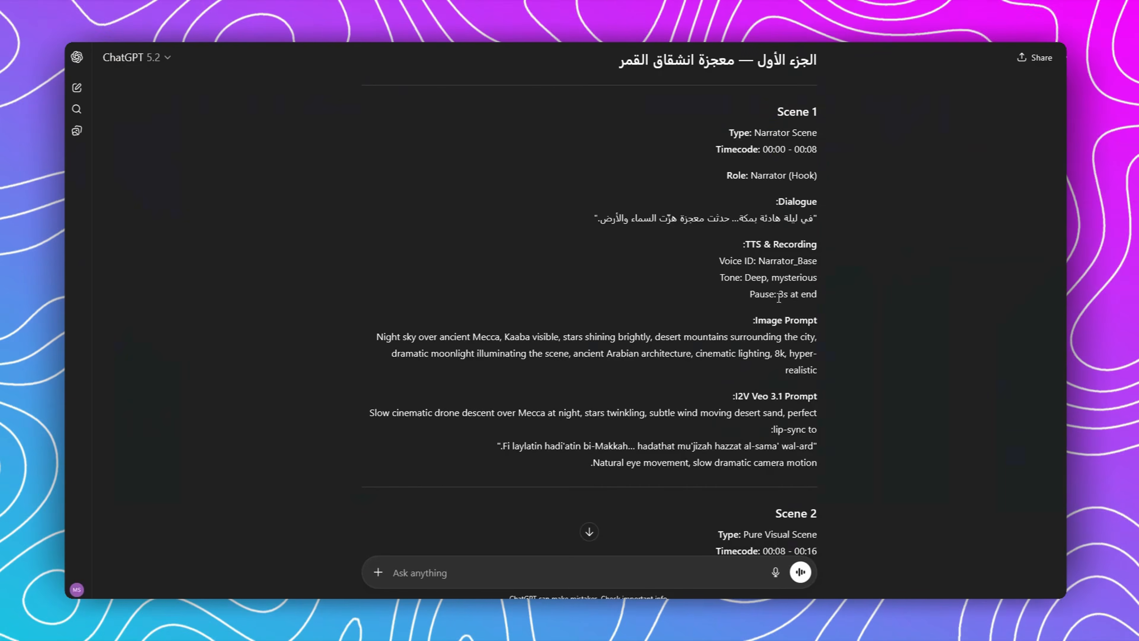
Step: Switch to ChatGPT and copy the Scene 1 image prompt describing the night sky over ancient Mecca
{"action": "scroll", "coordinate": [769, 317], "scroll_direction": "up", "scroll_amount": 4}
{"action": "scroll", "coordinate": [968, 271], "scroll_direction": "down", "scroll_amount": 5}
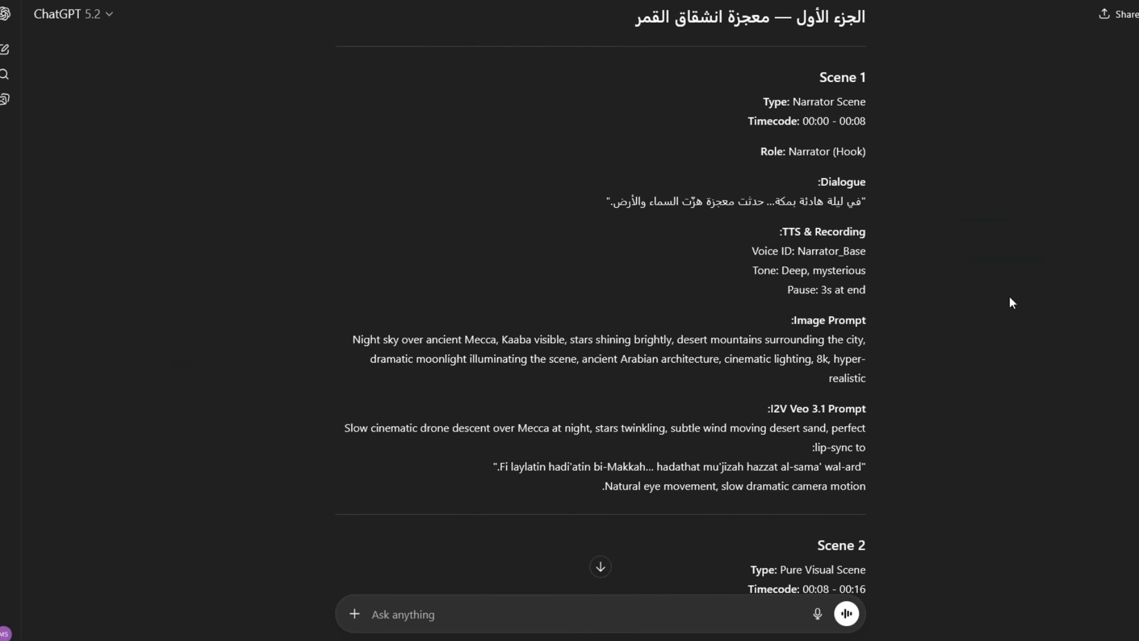
{"action": "scroll", "coordinate": [925, 258], "scroll_direction": "down", "scroll_amount": 10}
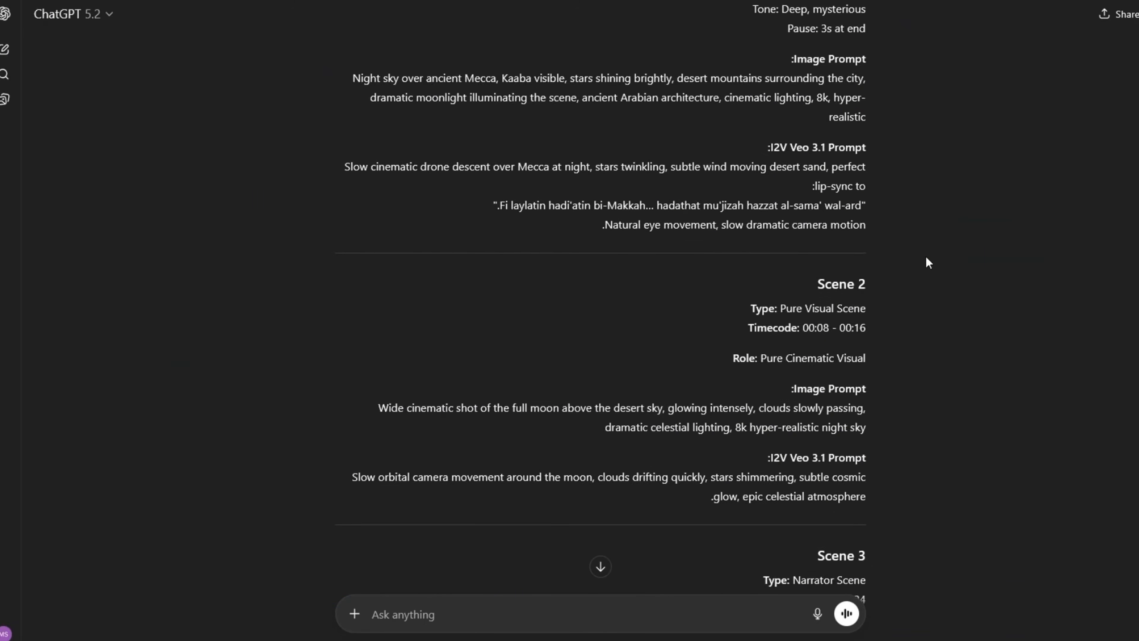
{"action": "scroll", "coordinate": [923, 256], "scroll_direction": "up", "scroll_amount": 10}
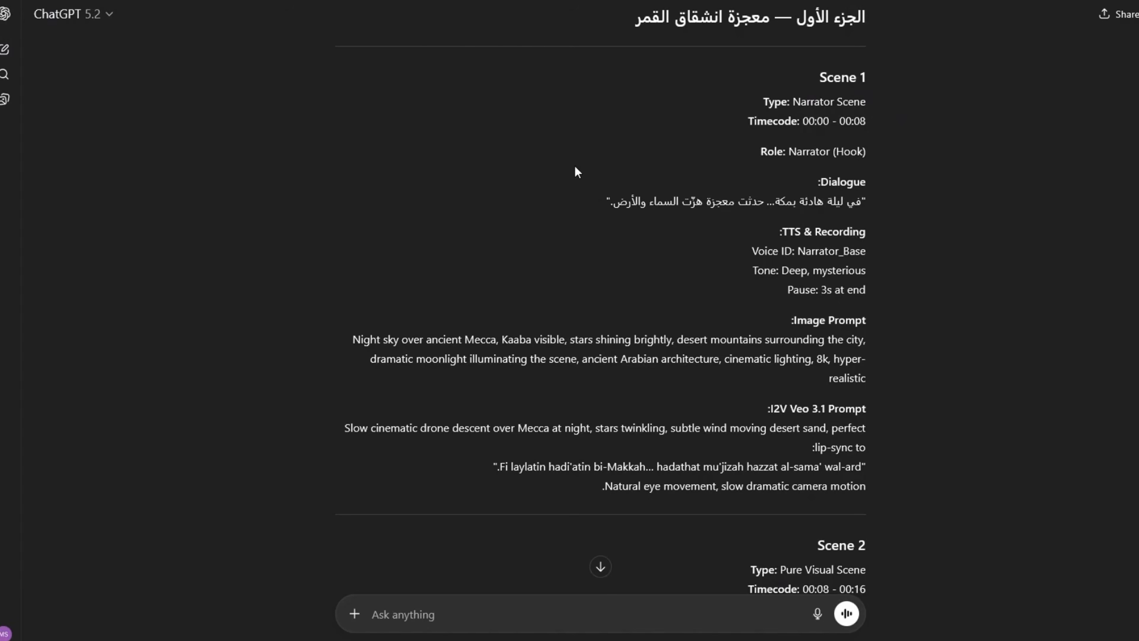
{"action": "scroll", "coordinate": [581, 163], "scroll_direction": "up", "scroll_amount": 4}
{"action": "scroll", "coordinate": [697, 251], "scroll_direction": "down", "scroll_amount": 4}
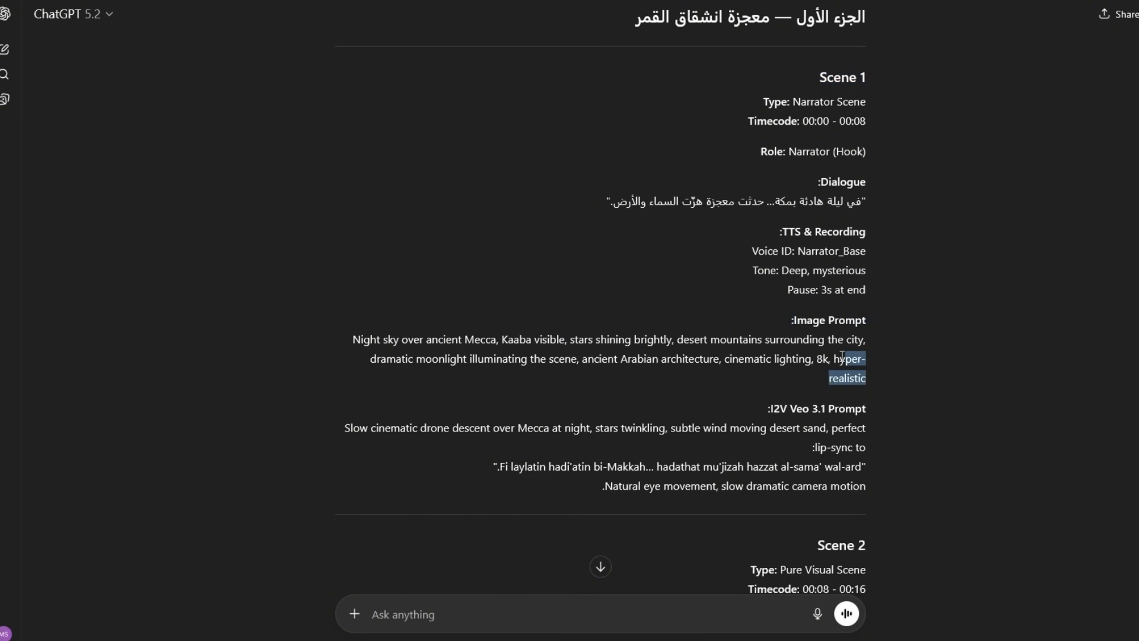
{"action": "left_click_drag", "start_coordinate": [841, 356], "coordinate": [470, 333]}
{"action": "key", "text": "ctrl+c"}
{"action": "right_click", "coordinate": [435, 346]}
{"action": "left_click", "coordinate": [447, 354]}
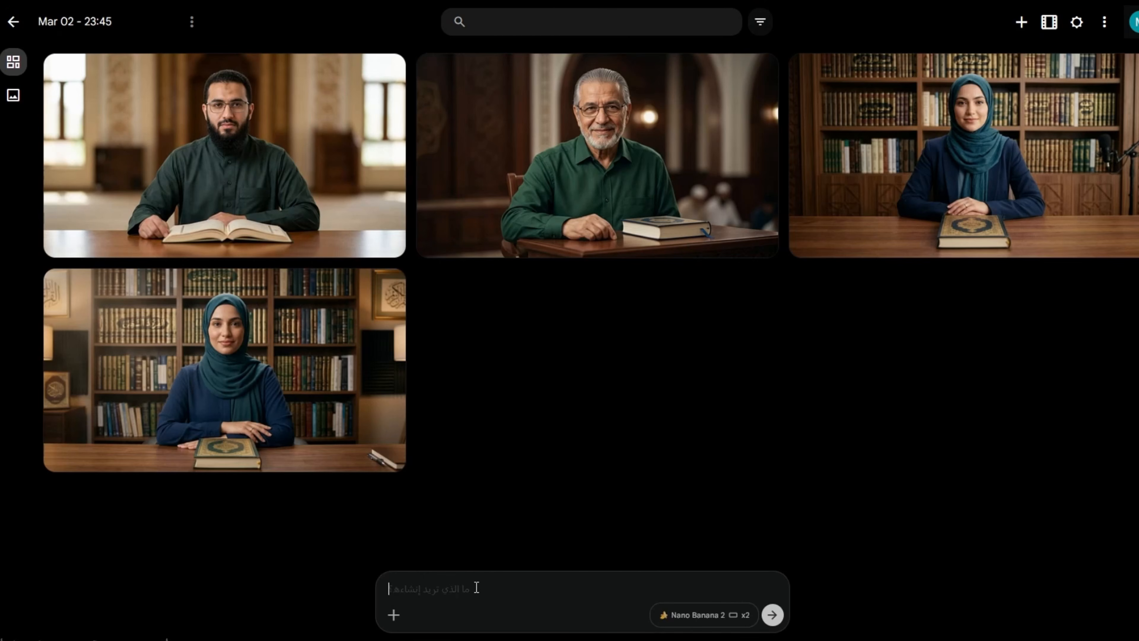
Step: Paste the Scene 1 image prompt into Flow, generate images from it, and set the output count to x1
{"action": "right_click", "coordinate": [476, 587]}
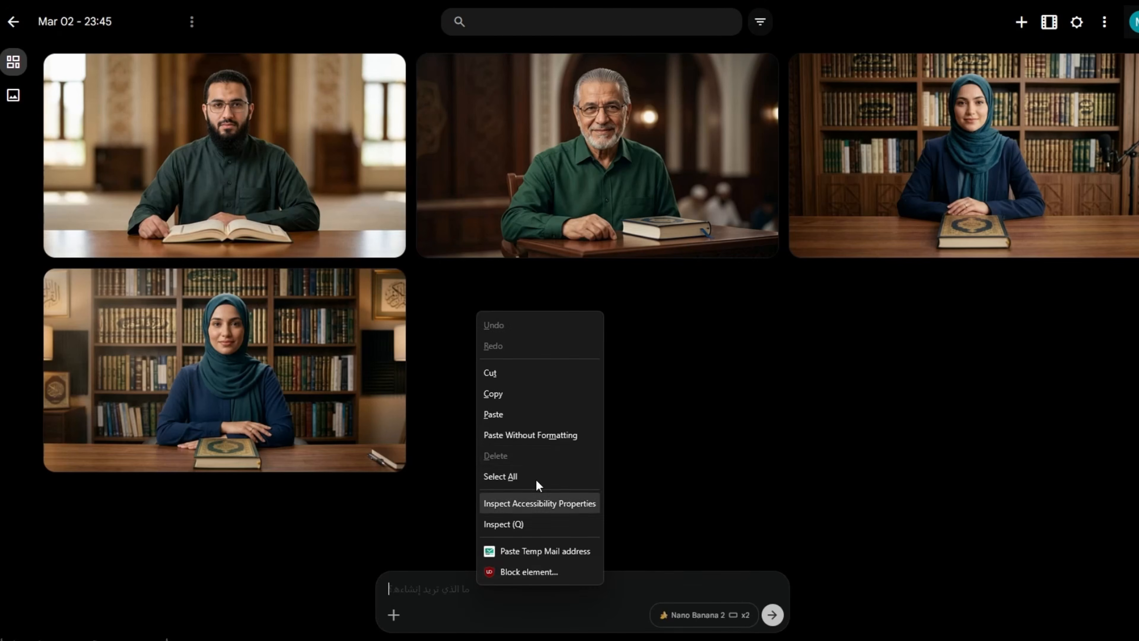
{"action": "left_click", "coordinate": [525, 419]}
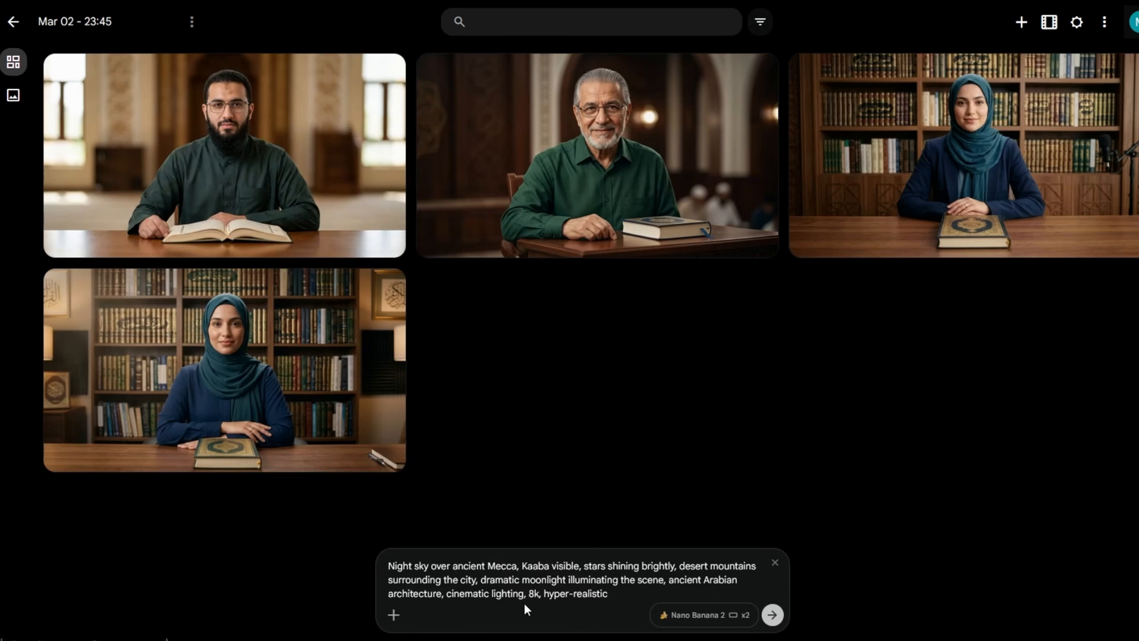
{"action": "left_click", "coordinate": [699, 625]}
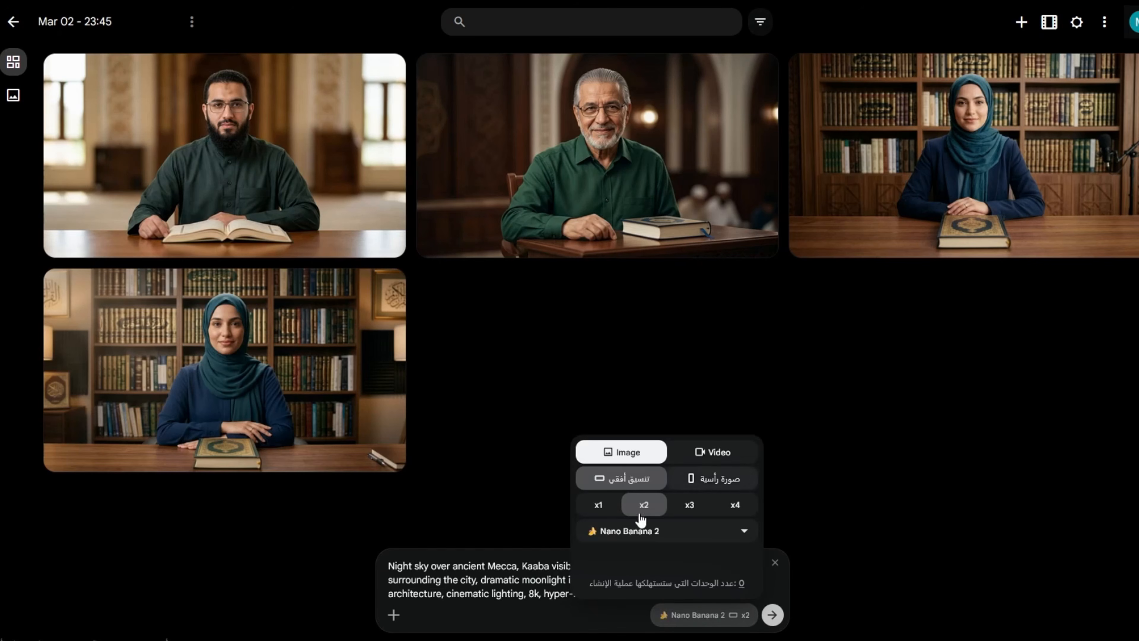
{"action": "left_click", "coordinate": [772, 614]}
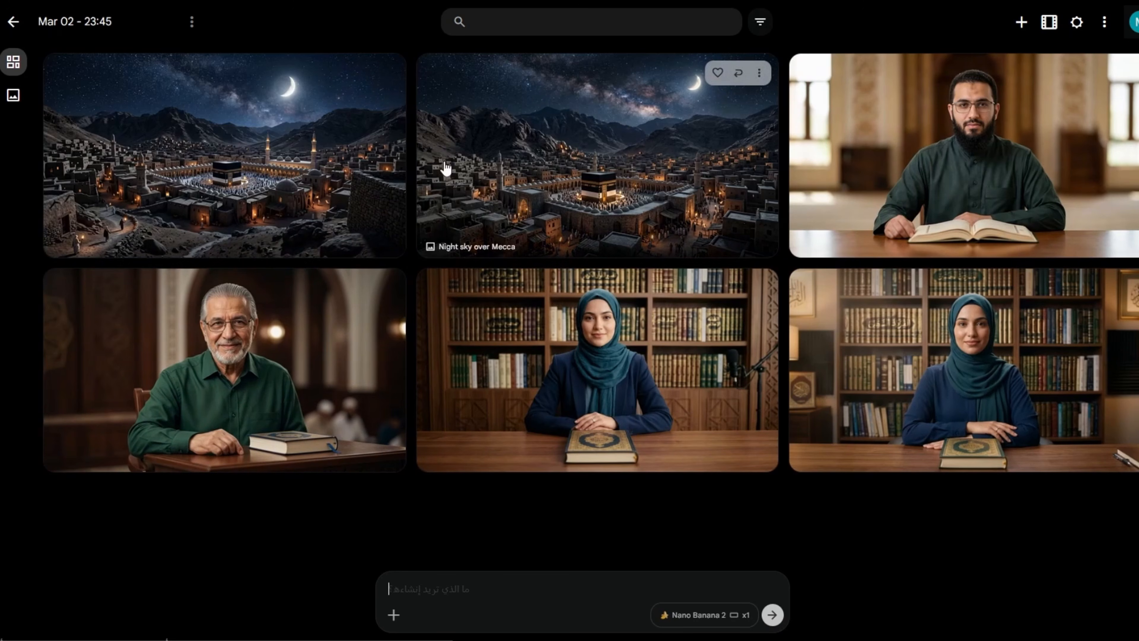
Step: View the Night sky over Mecca image with the larger Kaaba at full size and download it upscaled to 2K
{"action": "left_click", "coordinate": [552, 224]}
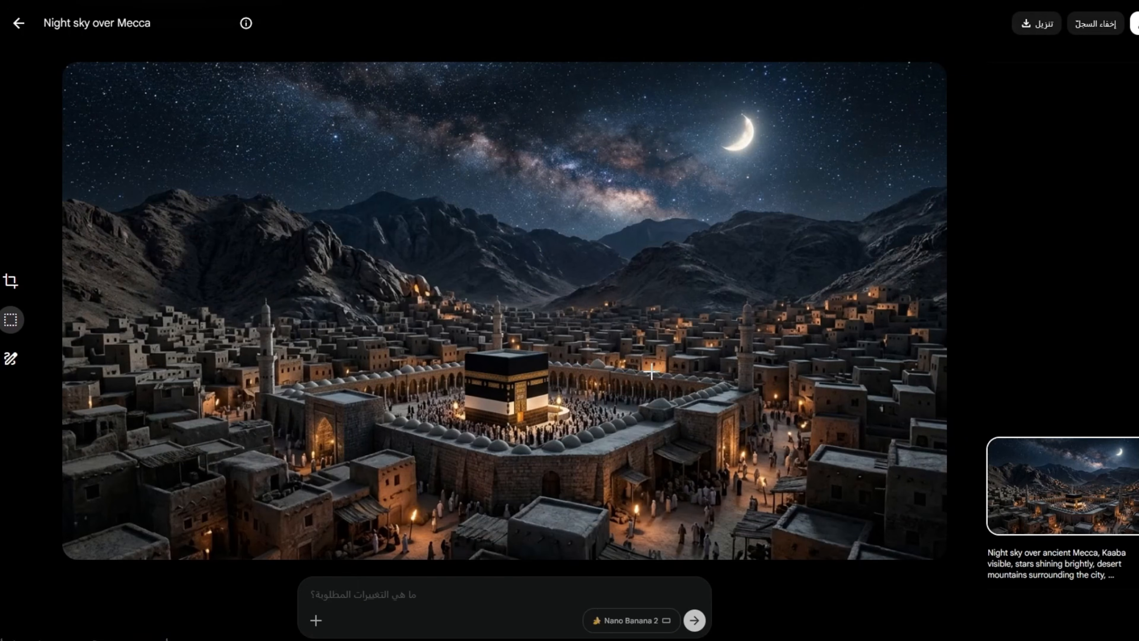
{"action": "key", "text": "Escape"}
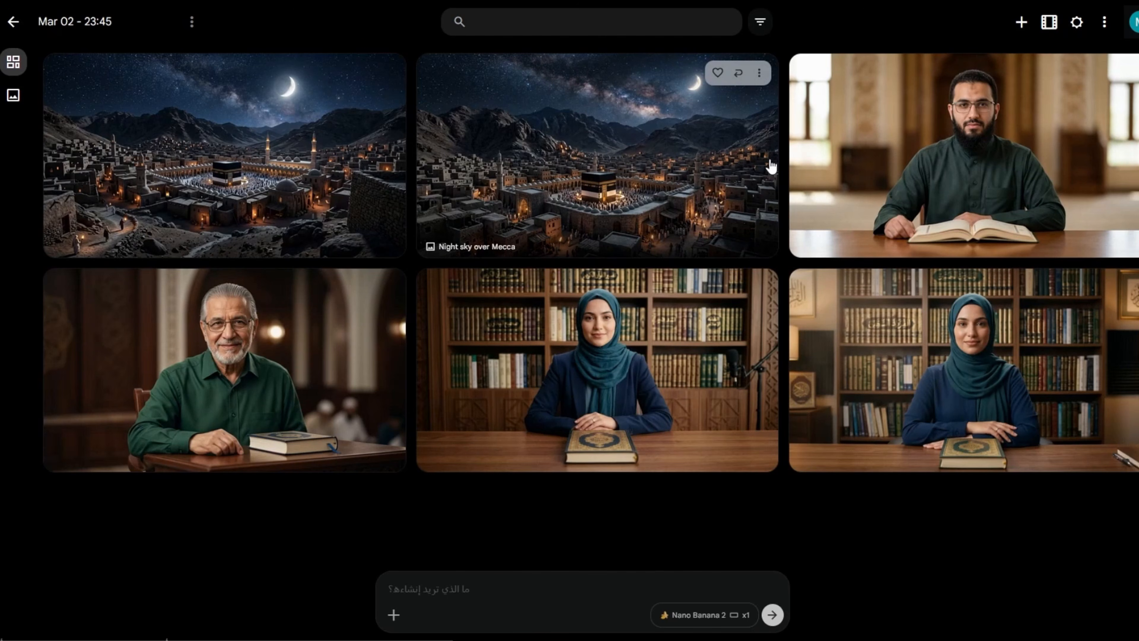
{"action": "left_click", "coordinate": [759, 73]}
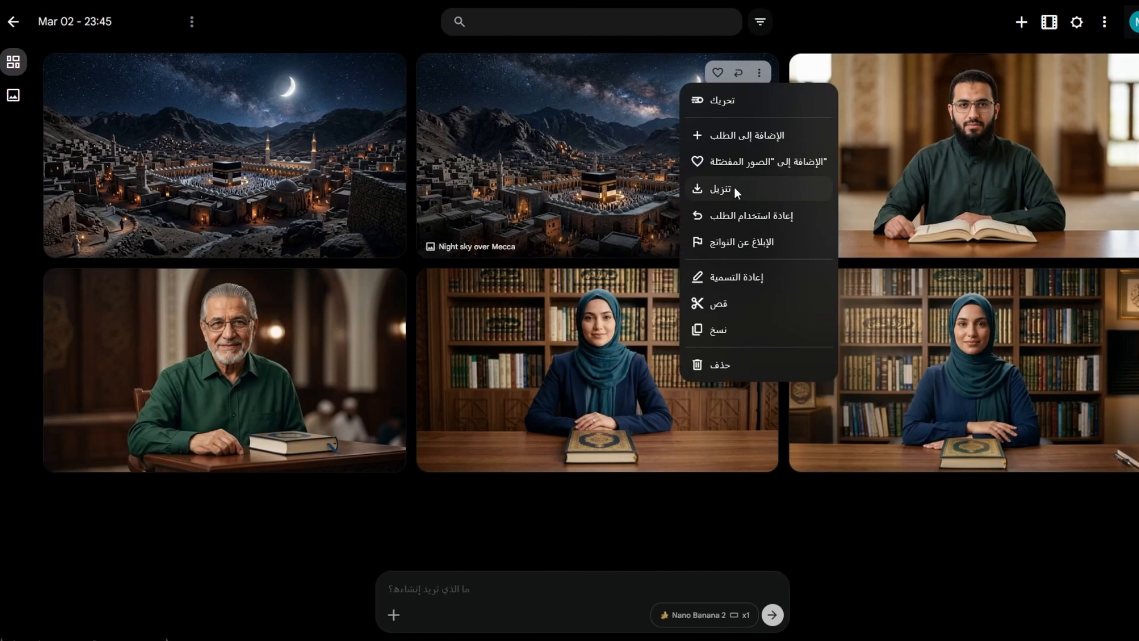
{"action": "mouse_move", "coordinate": [742, 193]}
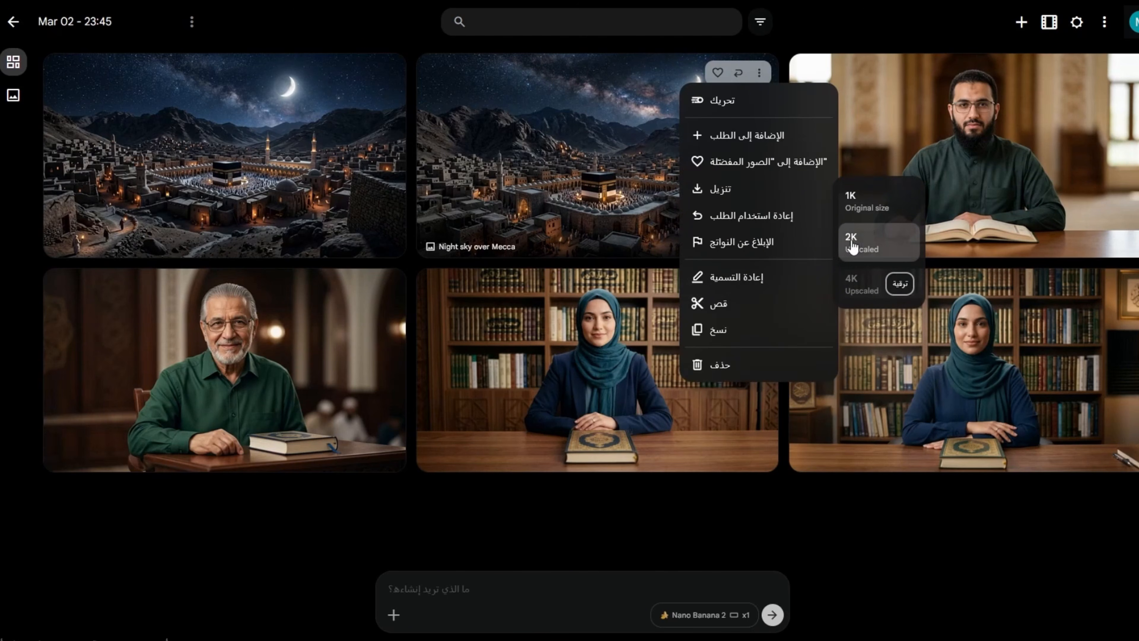
{"action": "left_click", "coordinate": [867, 247]}
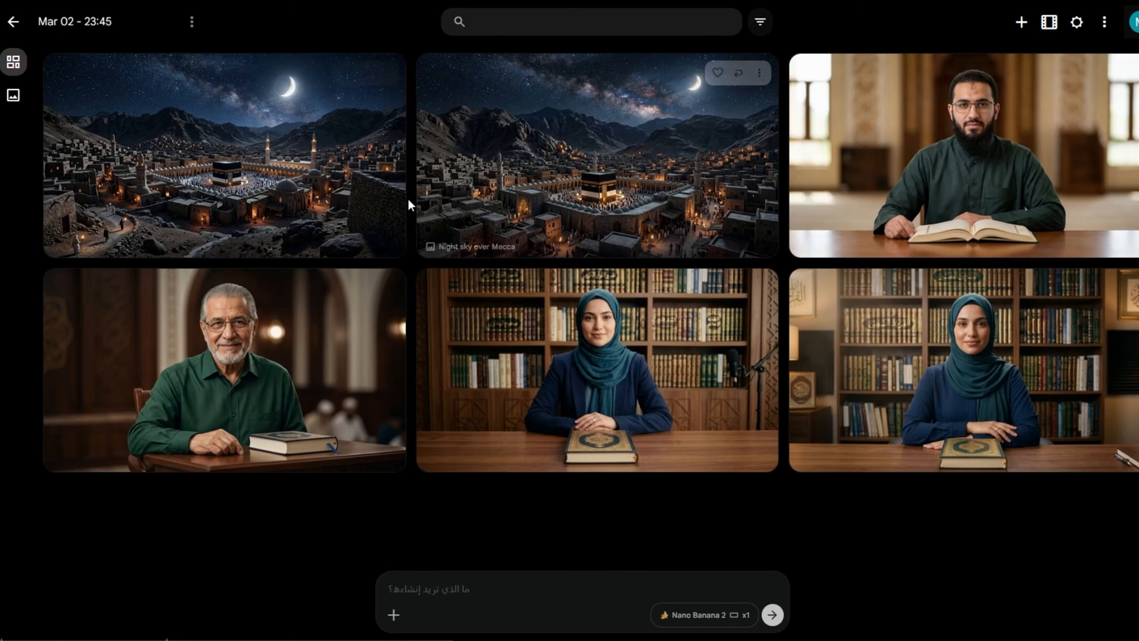
Step: Switch to ChatGPT and copy the Scene 2 image prompt describing the full moon above the desert sky
{"action": "key", "text": "alt+Tab"}
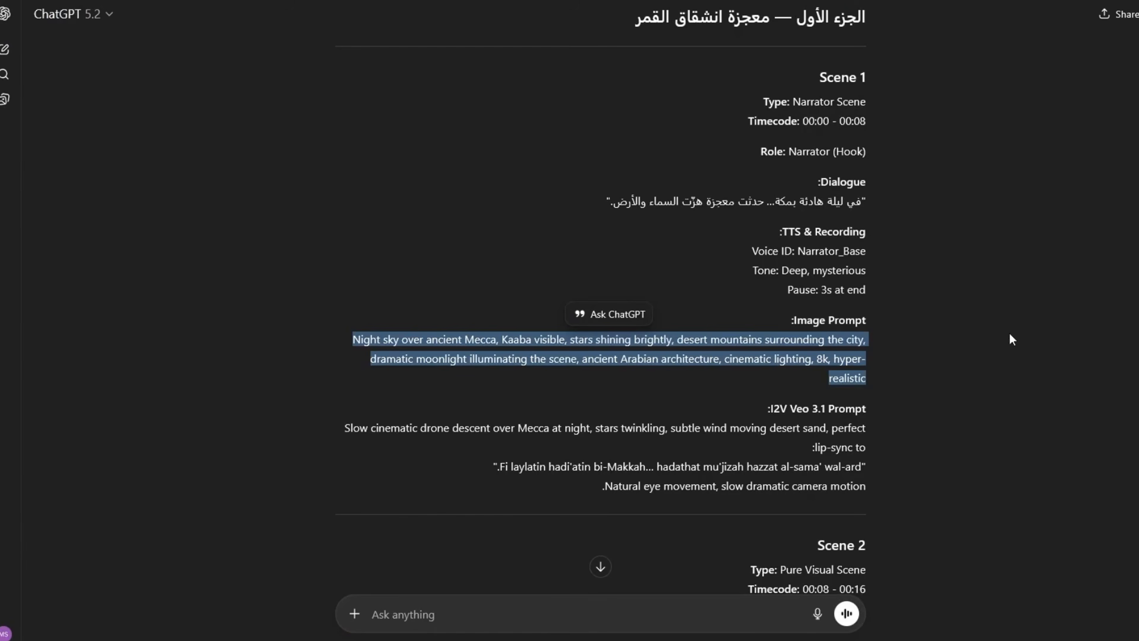
{"action": "scroll", "coordinate": [855, 159], "scroll_direction": "down", "scroll_amount": 8}
{"action": "left_click_drag", "start_coordinate": [814, 110], "coordinate": [909, 110]}
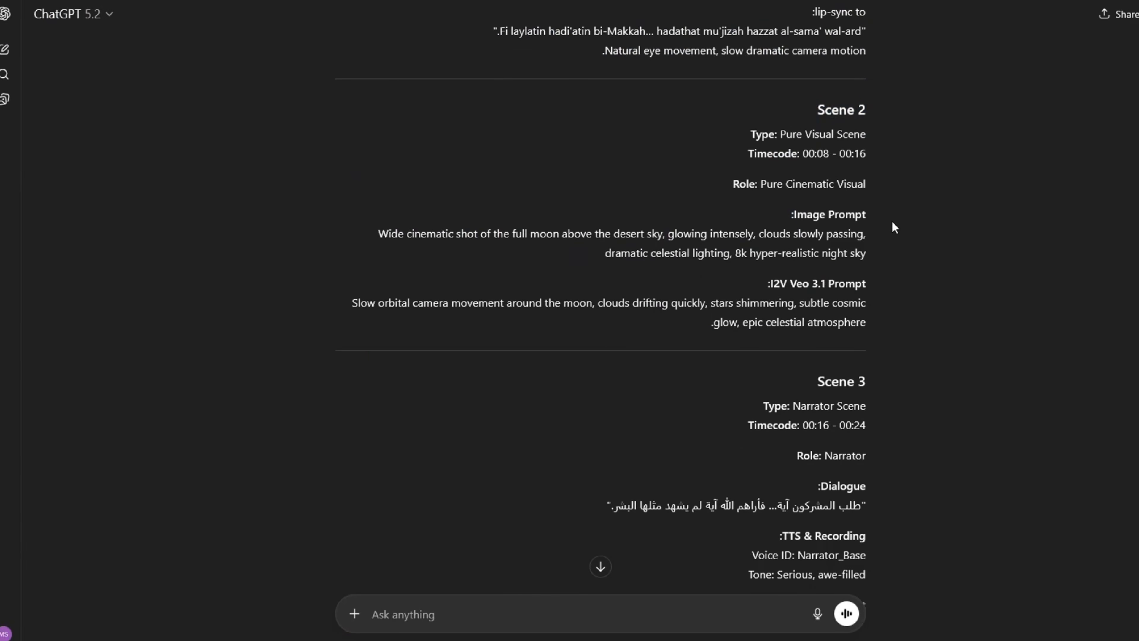
{"action": "left_click_drag", "start_coordinate": [877, 258], "coordinate": [726, 234]}
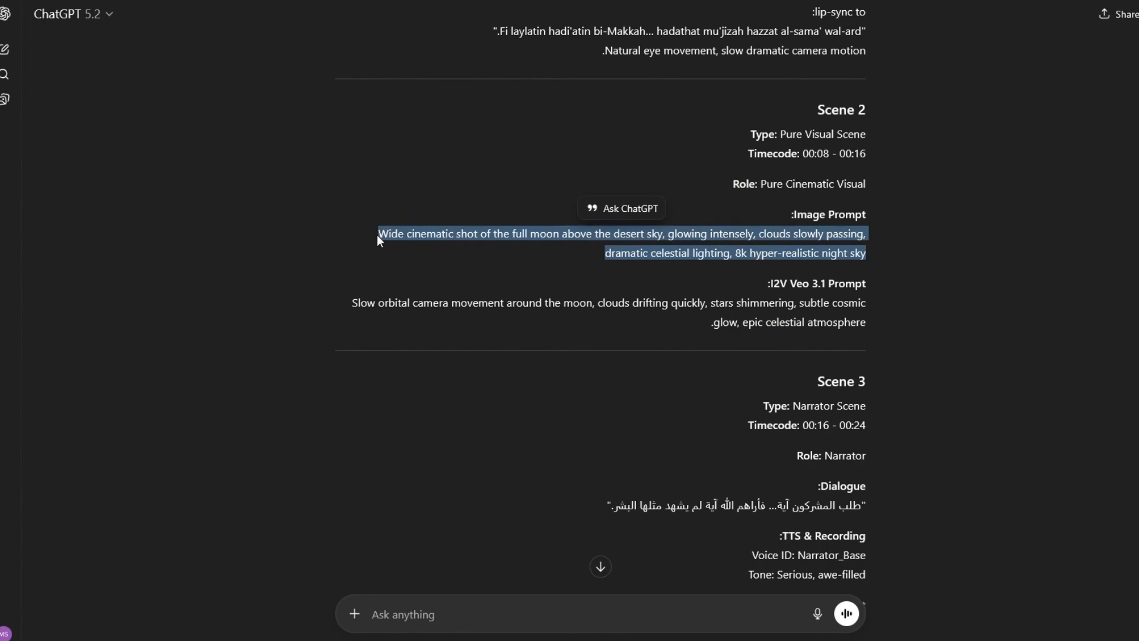
{"action": "right_click", "coordinate": [413, 238]}
{"action": "left_click", "coordinate": [447, 246]}
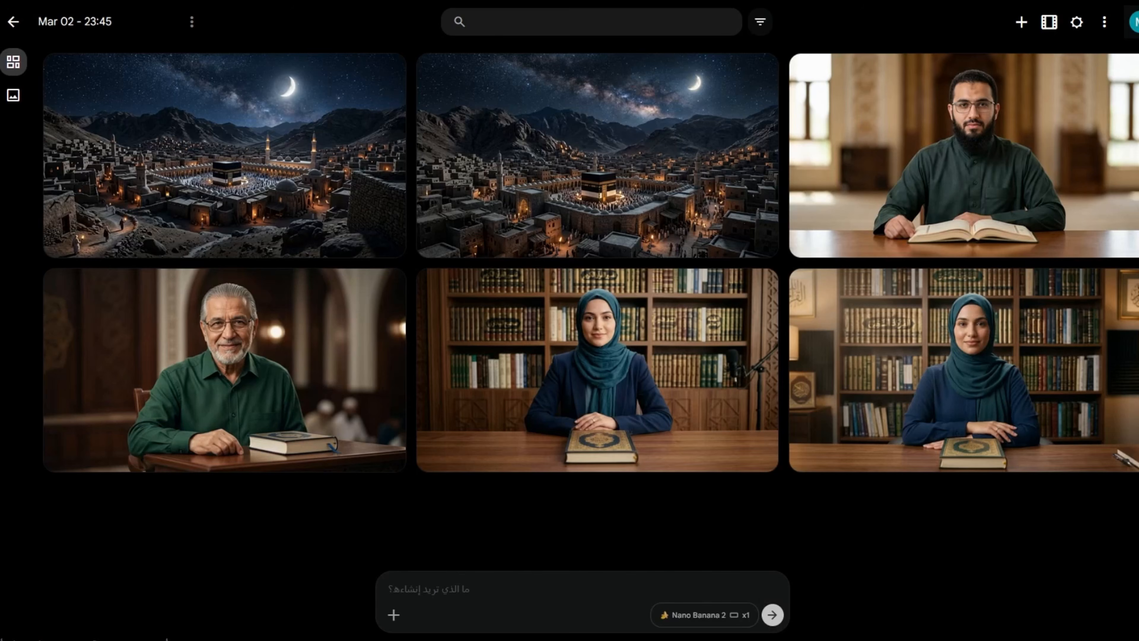
Step: Generate the full moon image in Flow from the pasted Scene 2 prompt and download it upscaled to 2K
{"action": "right_click", "coordinate": [427, 583]}
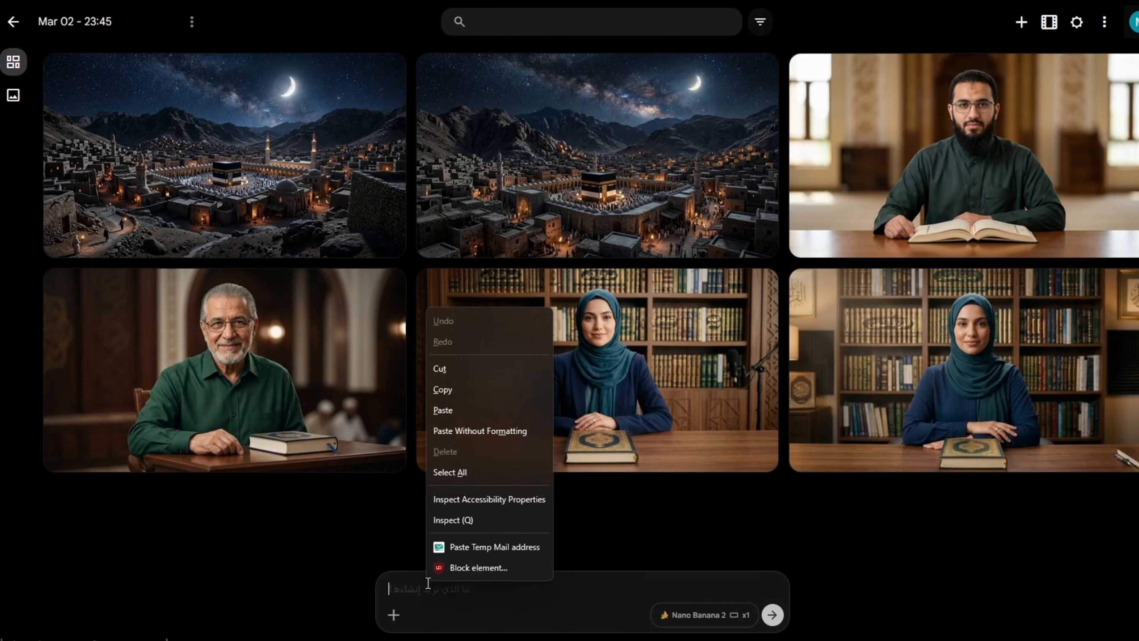
{"action": "left_click", "coordinate": [484, 409]}
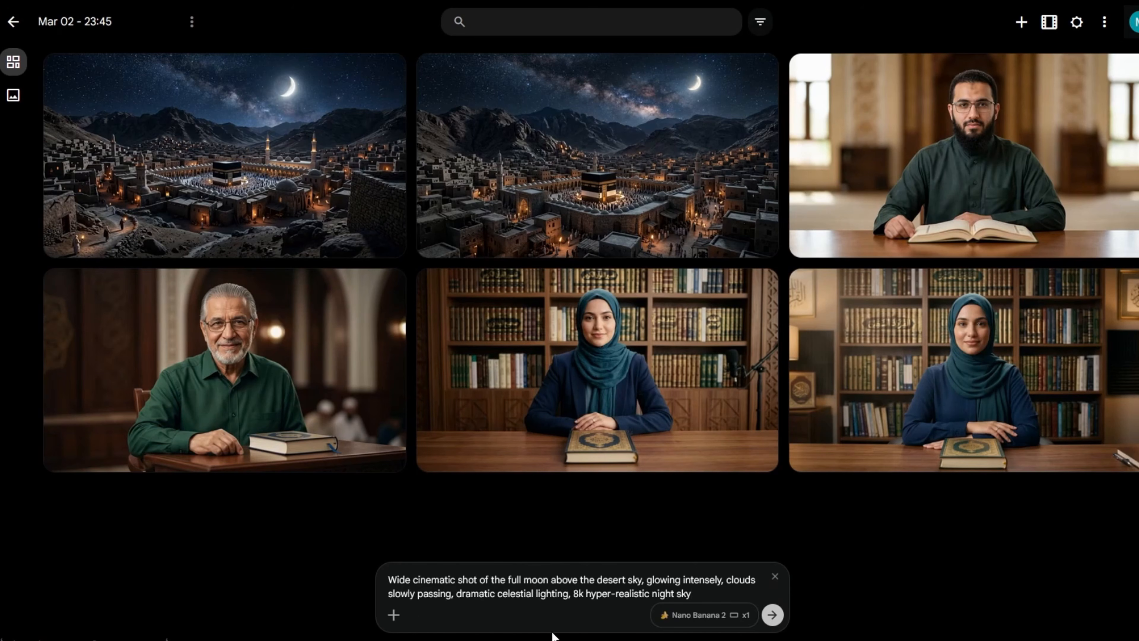
{"action": "left_click", "coordinate": [772, 615]}
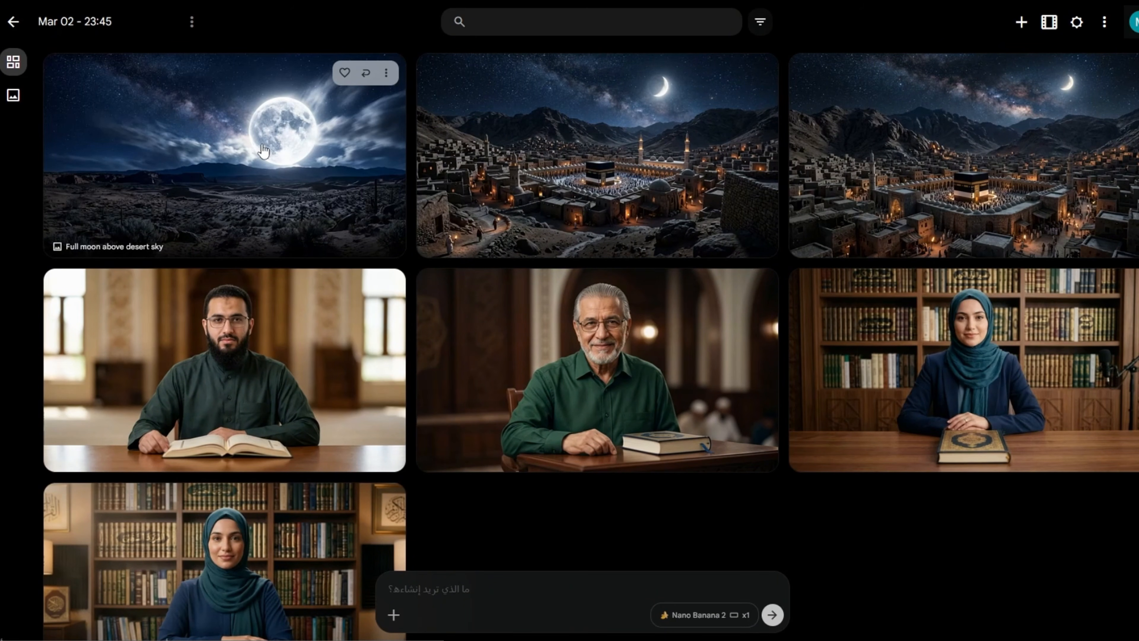
{"action": "left_click", "coordinate": [385, 72]}
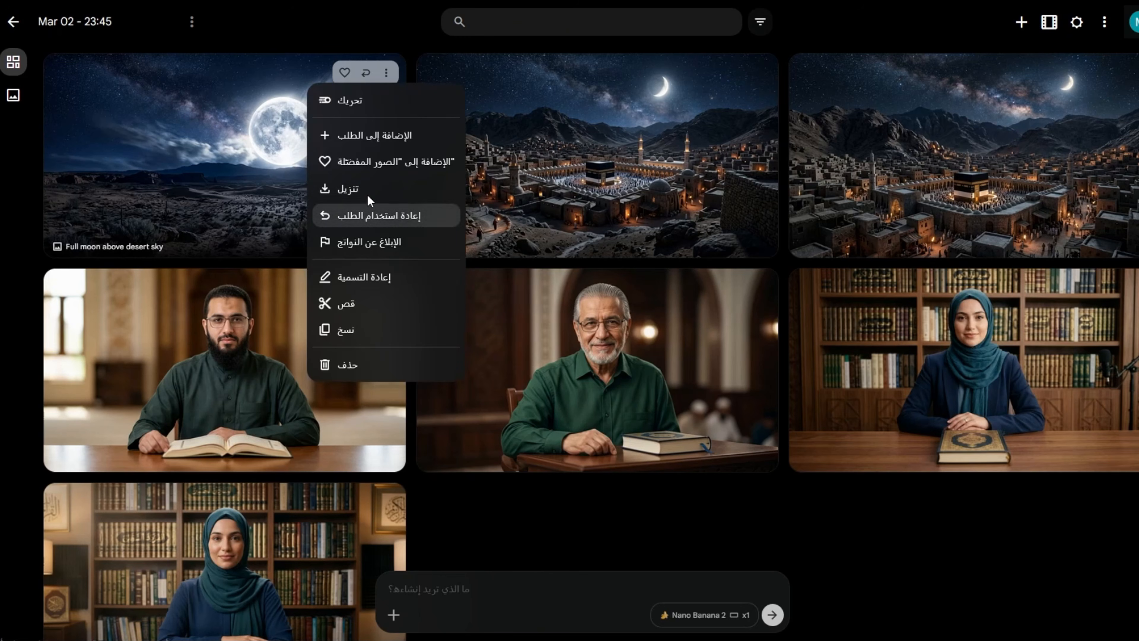
{"action": "mouse_move", "coordinate": [367, 193]}
{"action": "left_click", "coordinate": [493, 243]}
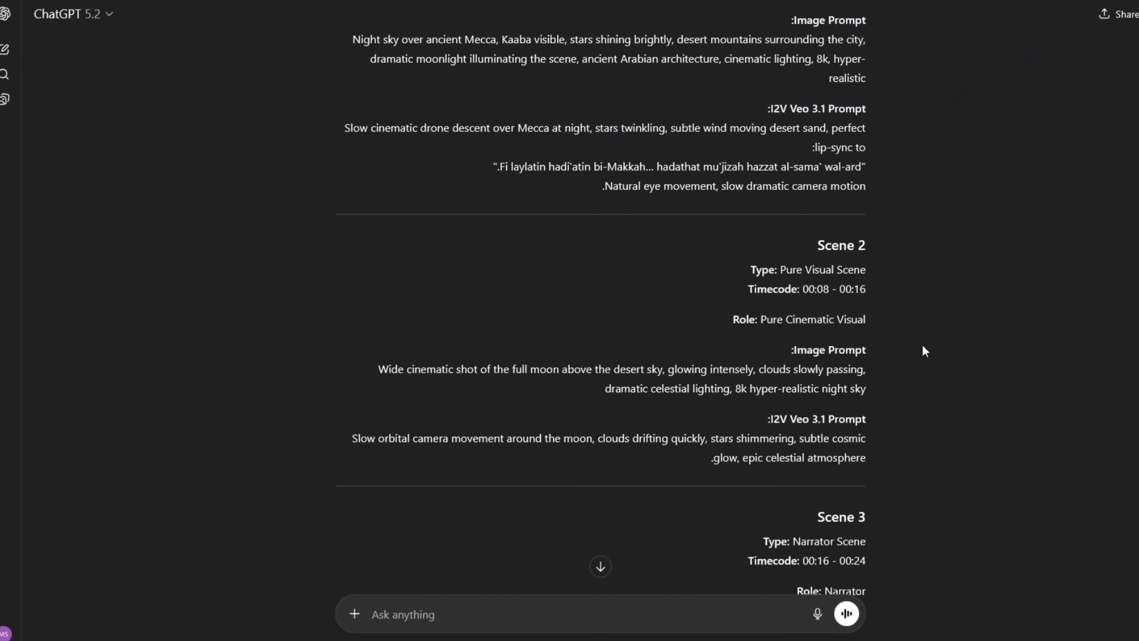
Step: Switch to ChatGPT and examine the Scene 3 image prompt and the remaining scenes of the script
{"action": "scroll", "coordinate": [920, 341], "scroll_direction": "down", "scroll_amount": 4}
{"action": "left_click_drag", "start_coordinate": [901, 349], "coordinate": [884, 350]}
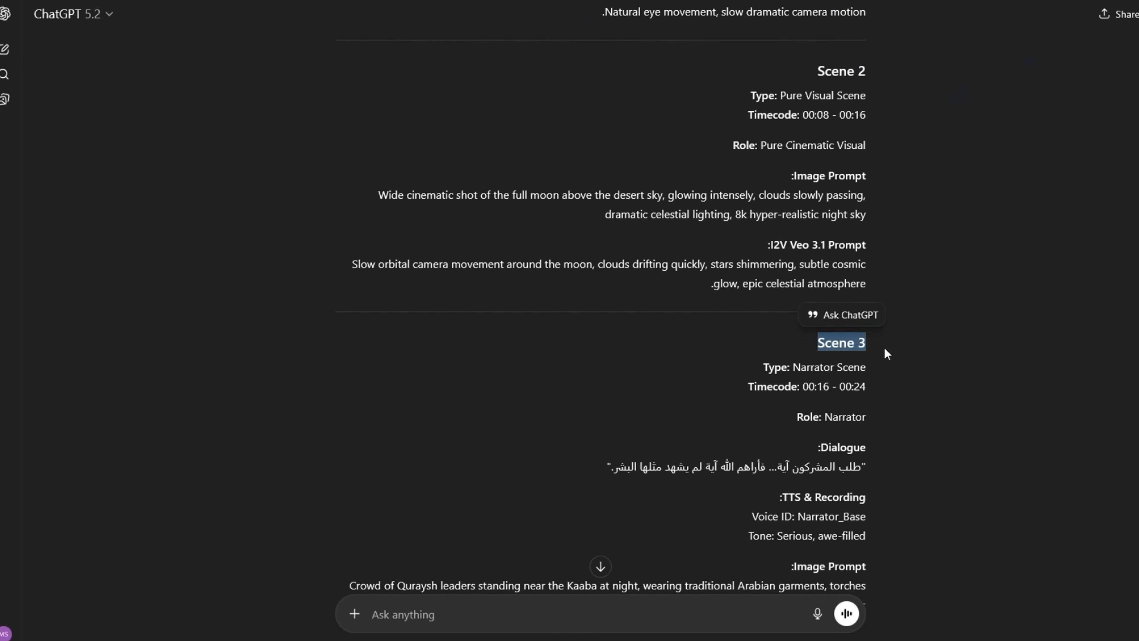
{"action": "scroll", "coordinate": [905, 341], "scroll_direction": "down", "scroll_amount": 4}
{"action": "left_click_drag", "start_coordinate": [884, 436], "coordinate": [434, 406]}
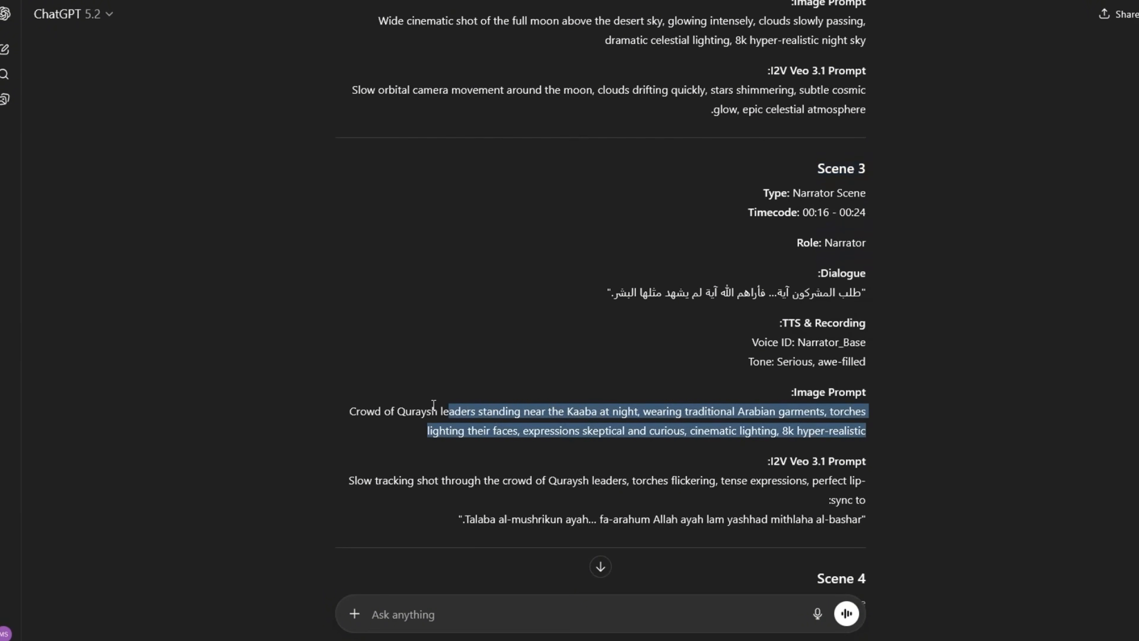
{"action": "left_click", "coordinate": [929, 351]}
{"action": "scroll", "coordinate": [930, 339], "scroll_direction": "down", "scroll_amount": 20}
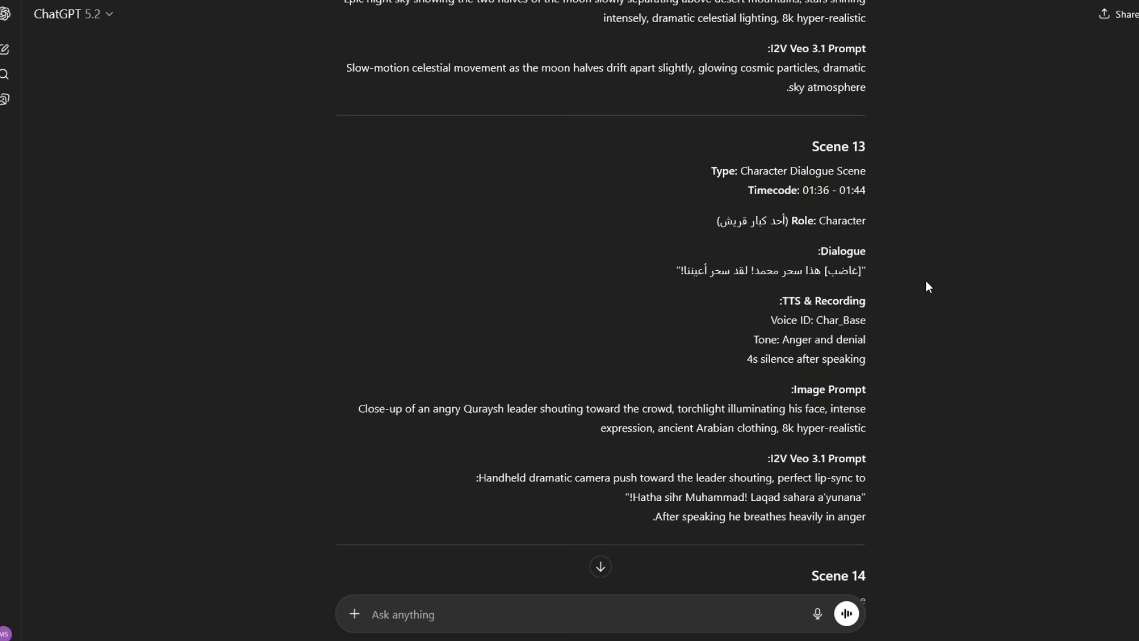
{"action": "scroll", "coordinate": [928, 277], "scroll_direction": "down", "scroll_amount": 20}
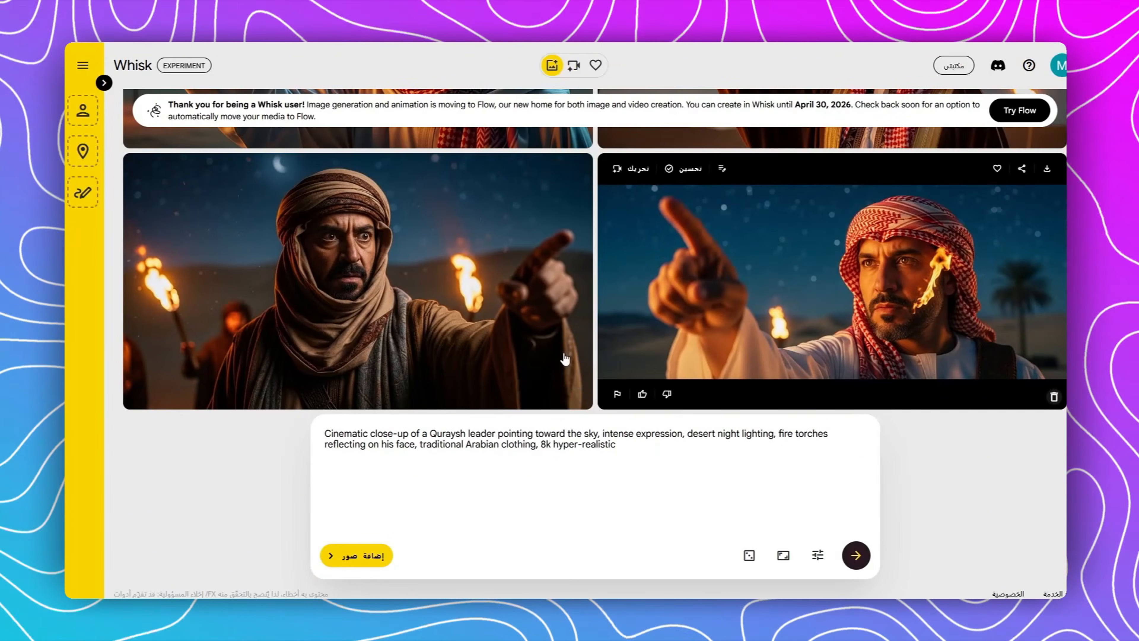
Step: Switch to Flow and examine the generated scene images throughout the project, from the Mecca skies to the split-moon shots
{"action": "left_click", "coordinate": [436, 223]}
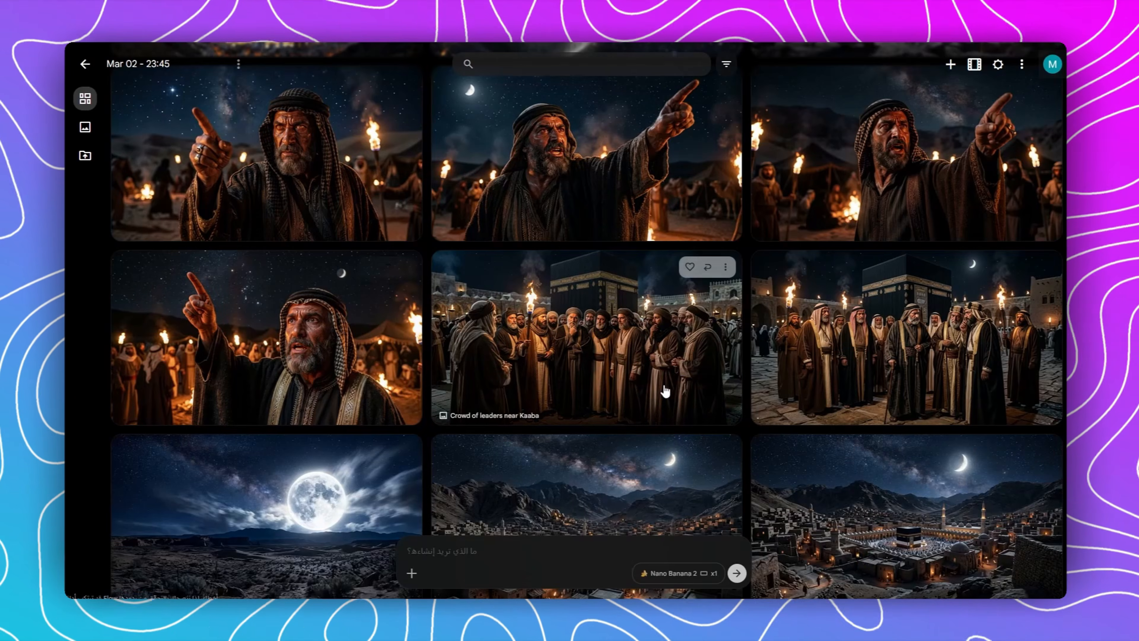
{"action": "scroll", "coordinate": [955, 354], "scroll_direction": "up", "scroll_amount": 10}
{"action": "scroll", "coordinate": [955, 354], "scroll_direction": "up", "scroll_amount": 15}
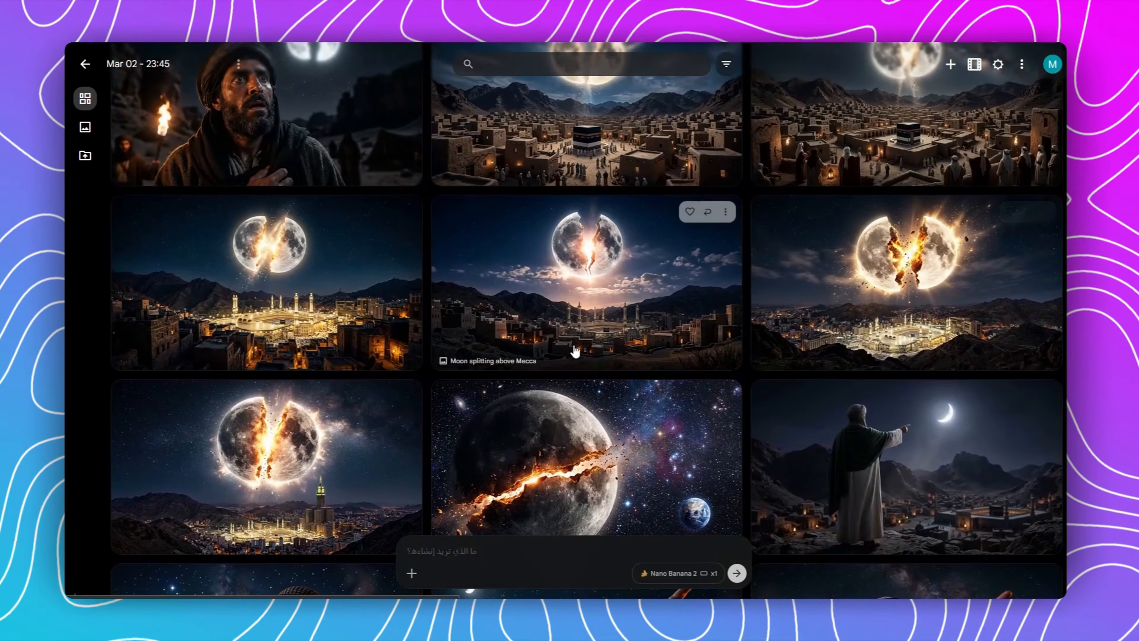
{"action": "scroll", "coordinate": [610, 284], "scroll_direction": "up", "scroll_amount": 8}
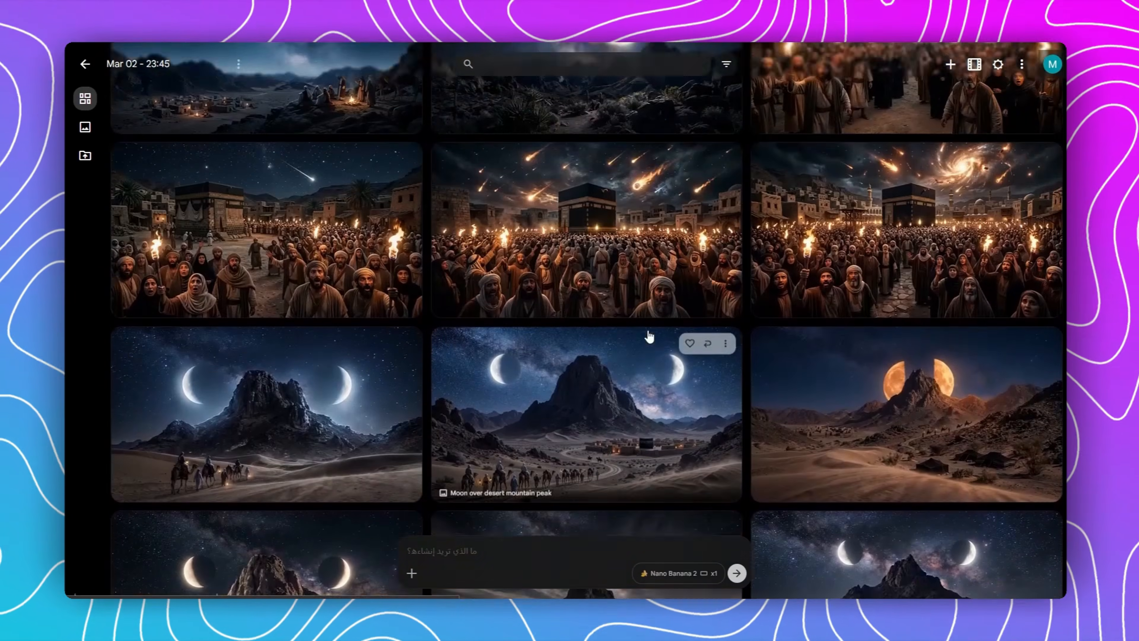
{"action": "scroll", "coordinate": [1027, 358], "scroll_direction": "up", "scroll_amount": 4}
{"action": "scroll", "coordinate": [1042, 386], "scroll_direction": "up", "scroll_amount": 10}
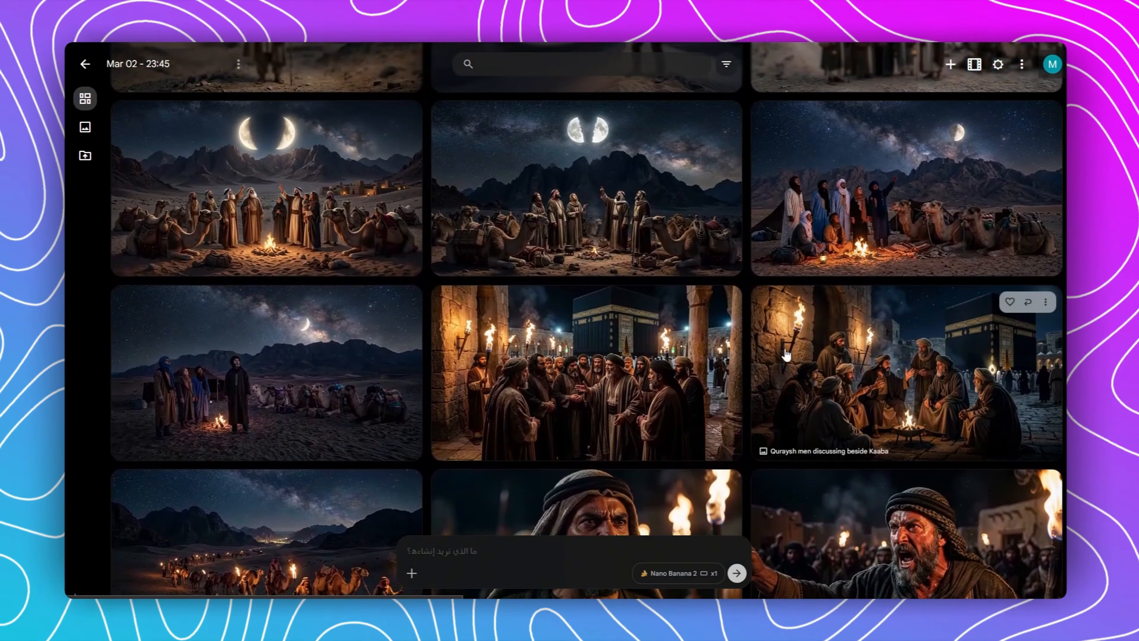
{"action": "scroll", "coordinate": [835, 345], "scroll_direction": "down", "scroll_amount": 5}
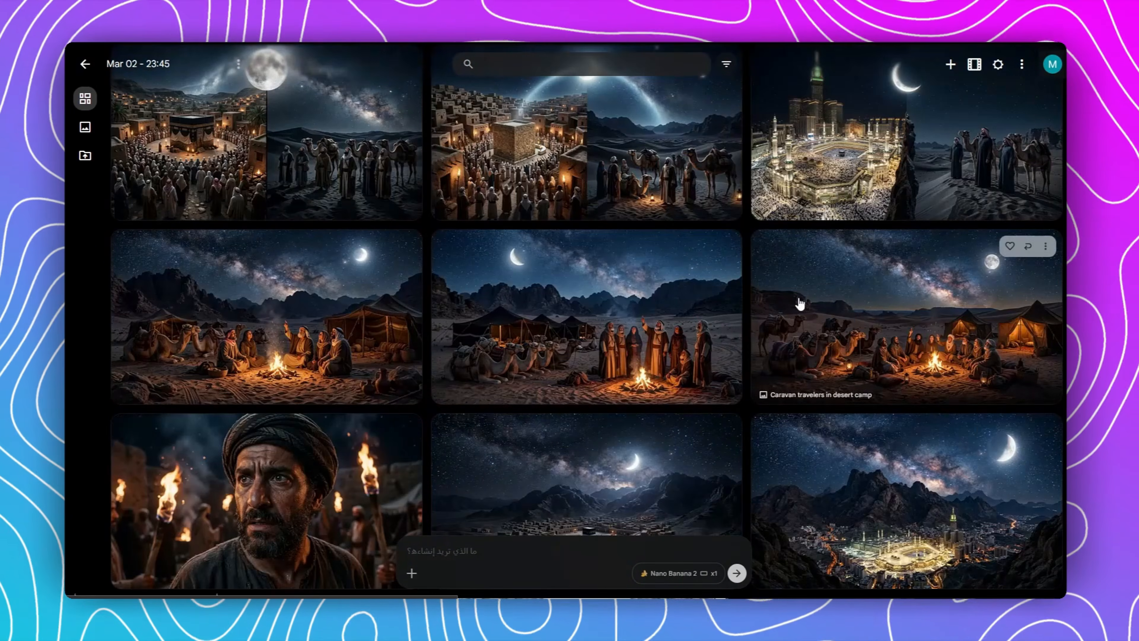
{"action": "scroll", "coordinate": [796, 305], "scroll_direction": "up", "scroll_amount": 2}
{"action": "scroll", "coordinate": [605, 364], "scroll_direction": "down", "scroll_amount": 2}
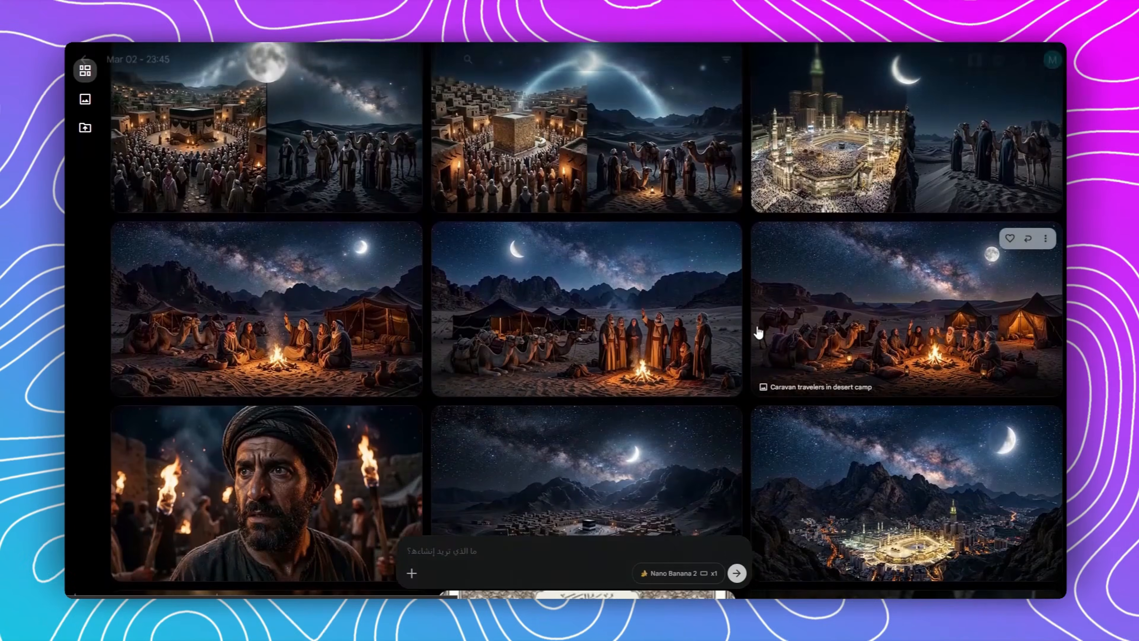
{"action": "scroll", "coordinate": [758, 330], "scroll_direction": "up", "scroll_amount": 10}
{"action": "scroll", "coordinate": [814, 307], "scroll_direction": "up", "scroll_amount": 8}
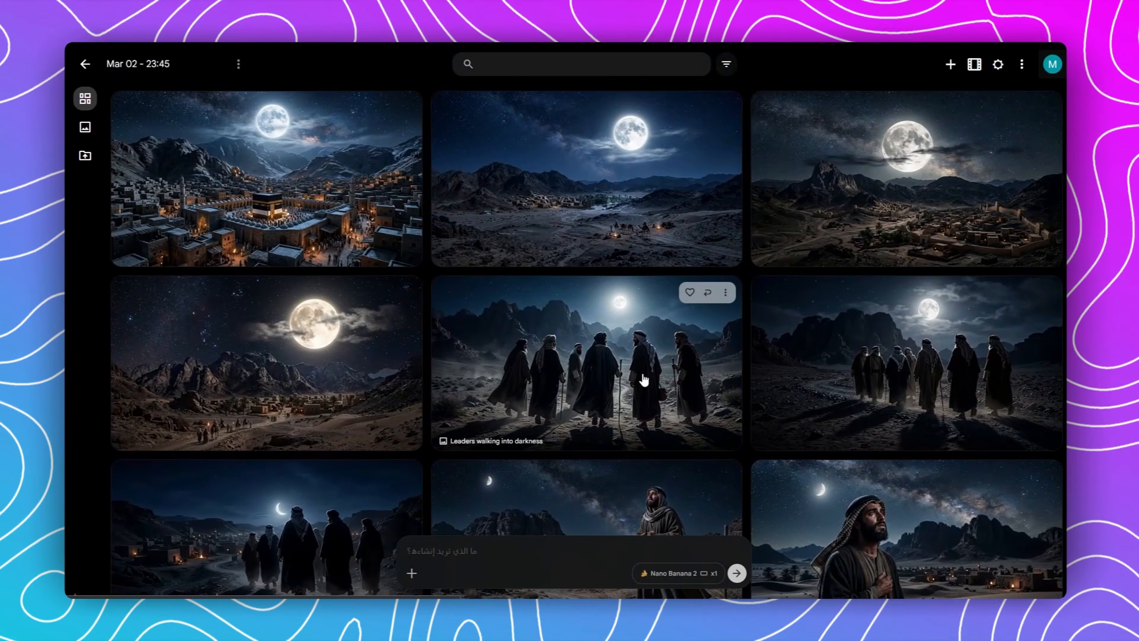
{"action": "scroll", "coordinate": [747, 347], "scroll_direction": "down", "scroll_amount": 3}
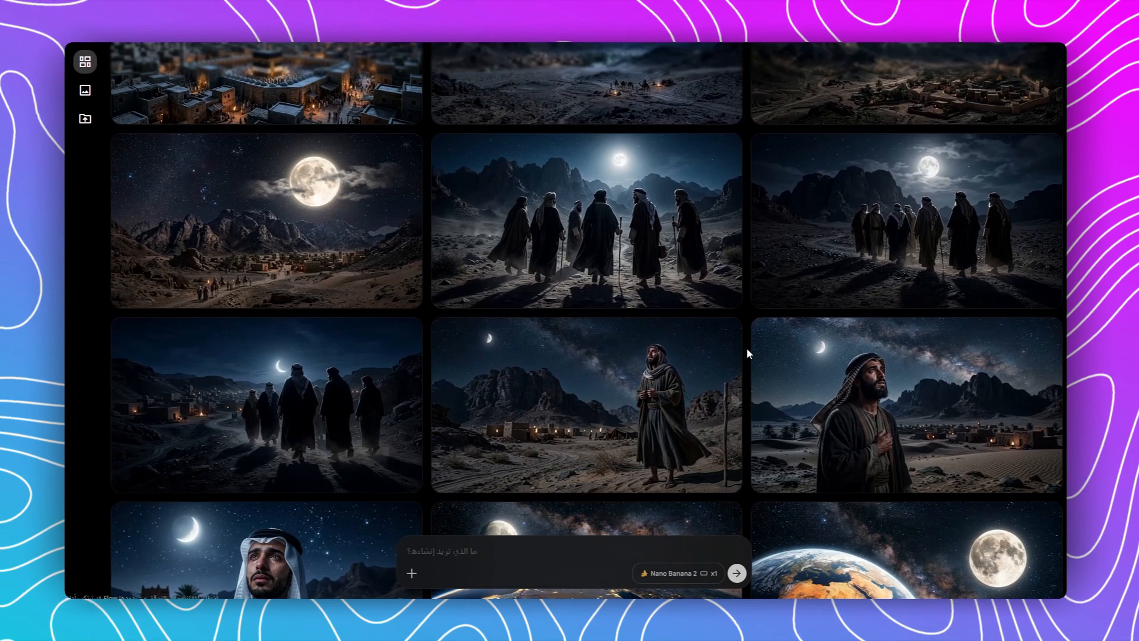
{"action": "scroll", "coordinate": [744, 348], "scroll_direction": "down", "scroll_amount": 5}
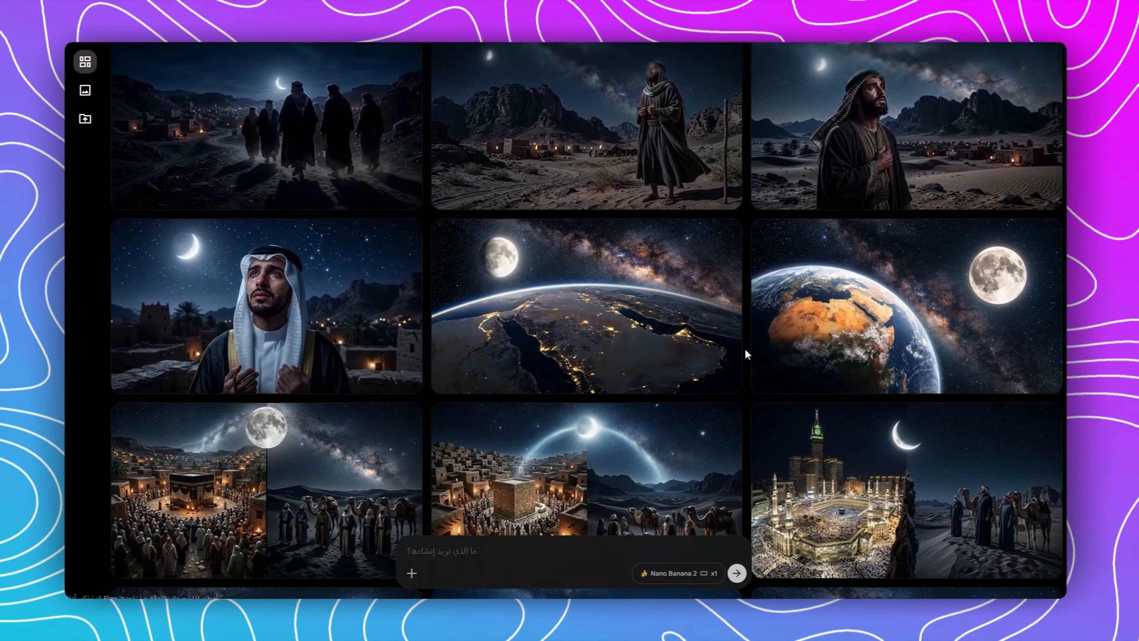
{"action": "scroll", "coordinate": [745, 348], "scroll_direction": "down", "scroll_amount": 15}
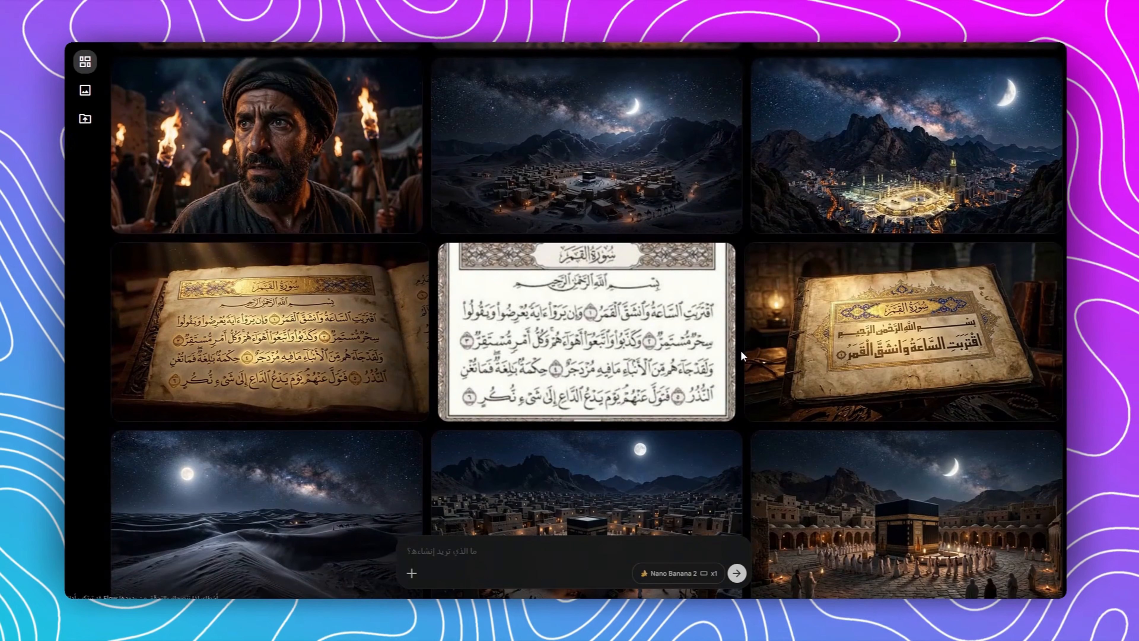
{"action": "scroll", "coordinate": [742, 345], "scroll_direction": "down", "scroll_amount": 5}
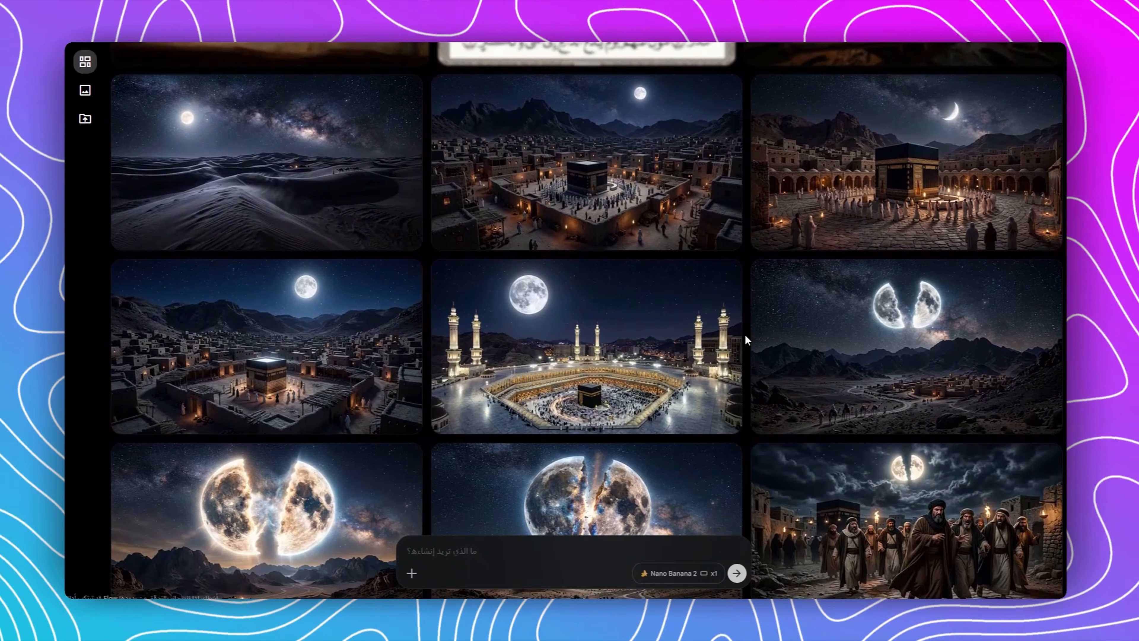
{"action": "scroll", "coordinate": [745, 337], "scroll_direction": "down", "scroll_amount": 3}
{"action": "scroll", "coordinate": [745, 336], "scroll_direction": "up", "scroll_amount": 20}
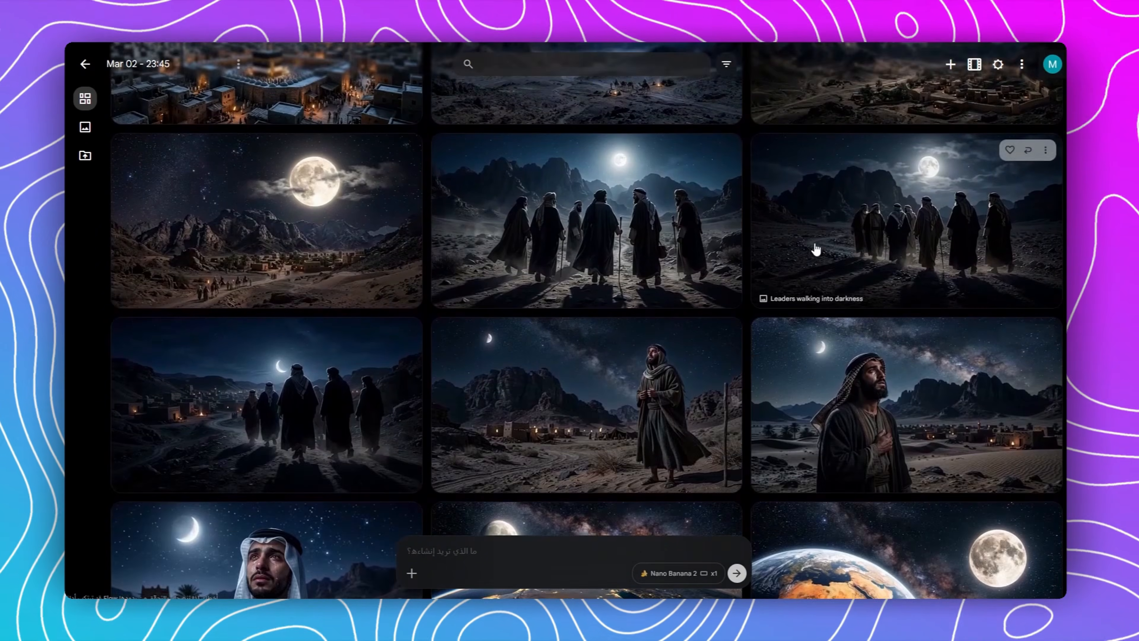
{"action": "scroll", "coordinate": [302, 231], "scroll_direction": "down", "scroll_amount": 10}
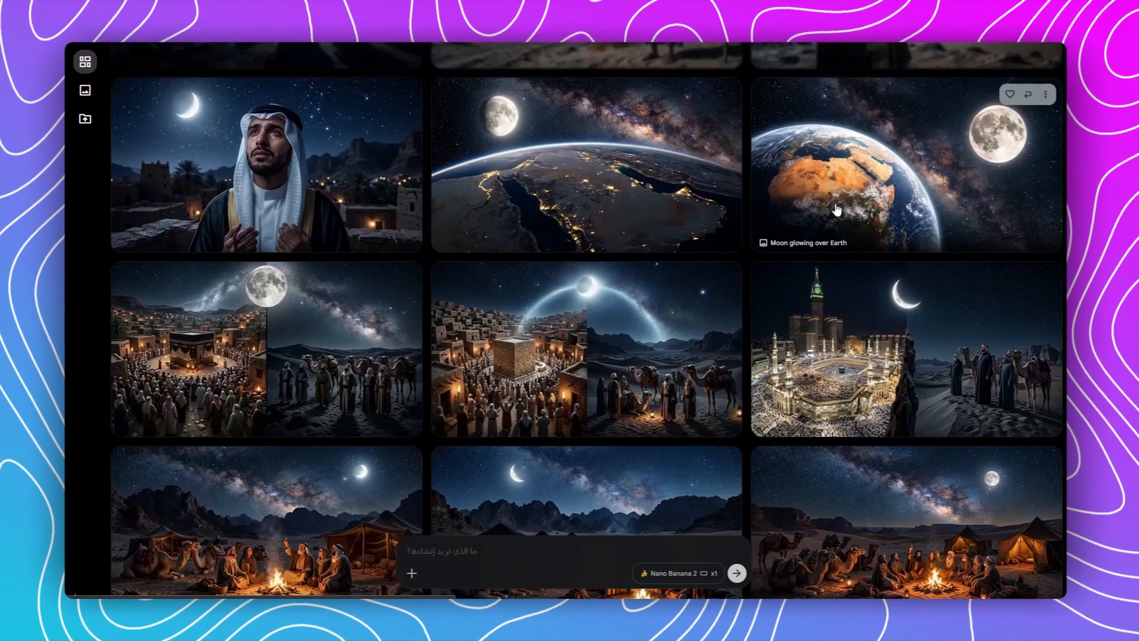
{"action": "scroll", "coordinate": [364, 289], "scroll_direction": "down", "scroll_amount": 10}
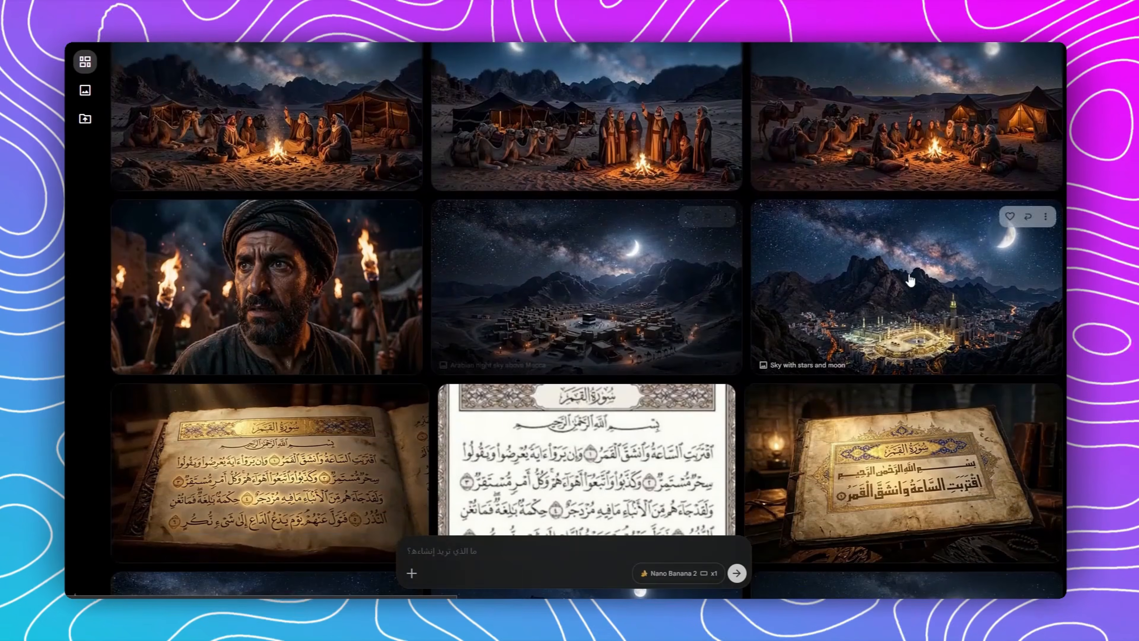
{"action": "scroll", "coordinate": [287, 212], "scroll_direction": "down", "scroll_amount": 10}
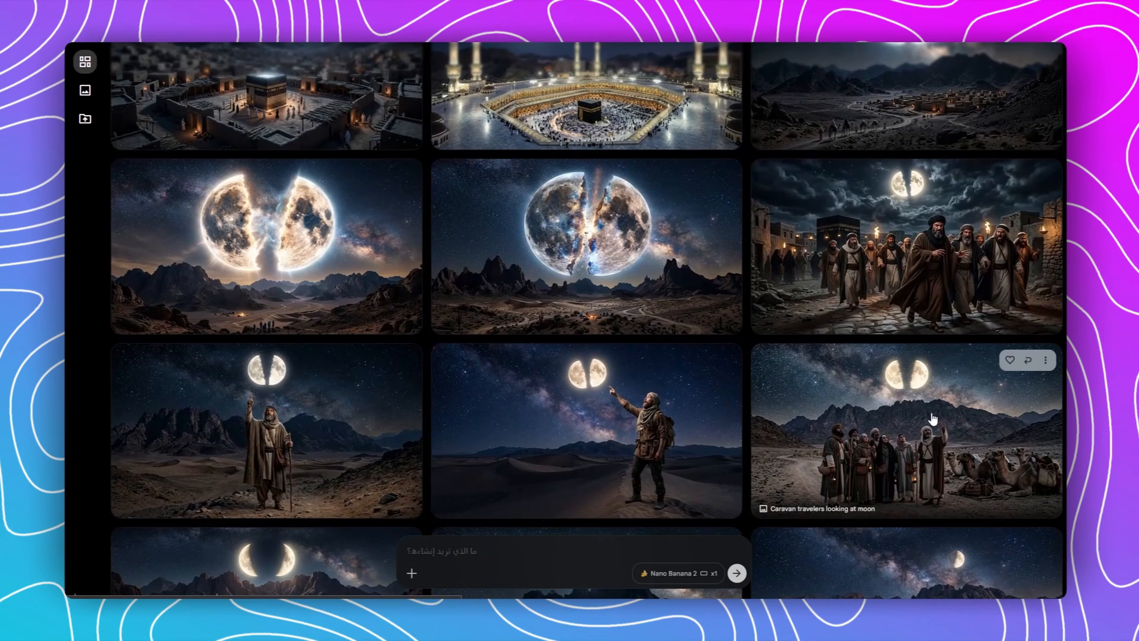
{"action": "left_click", "coordinate": [583, 449]}
{"action": "left_click", "coordinate": [87, 72]}
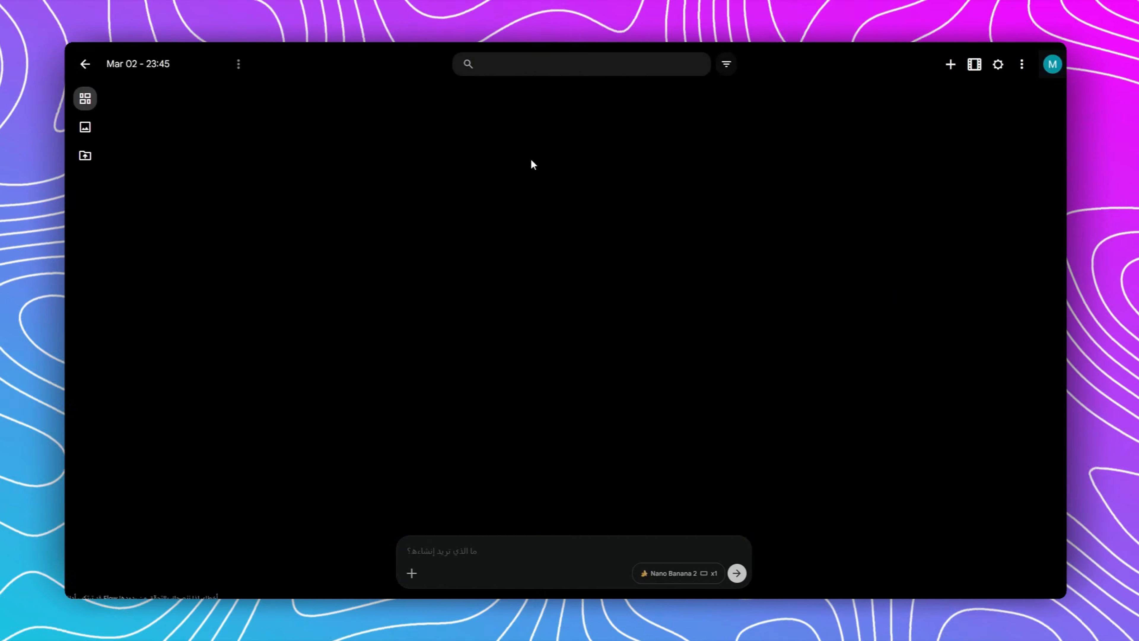
{"action": "scroll", "coordinate": [743, 300], "scroll_direction": "up", "scroll_amount": 5}
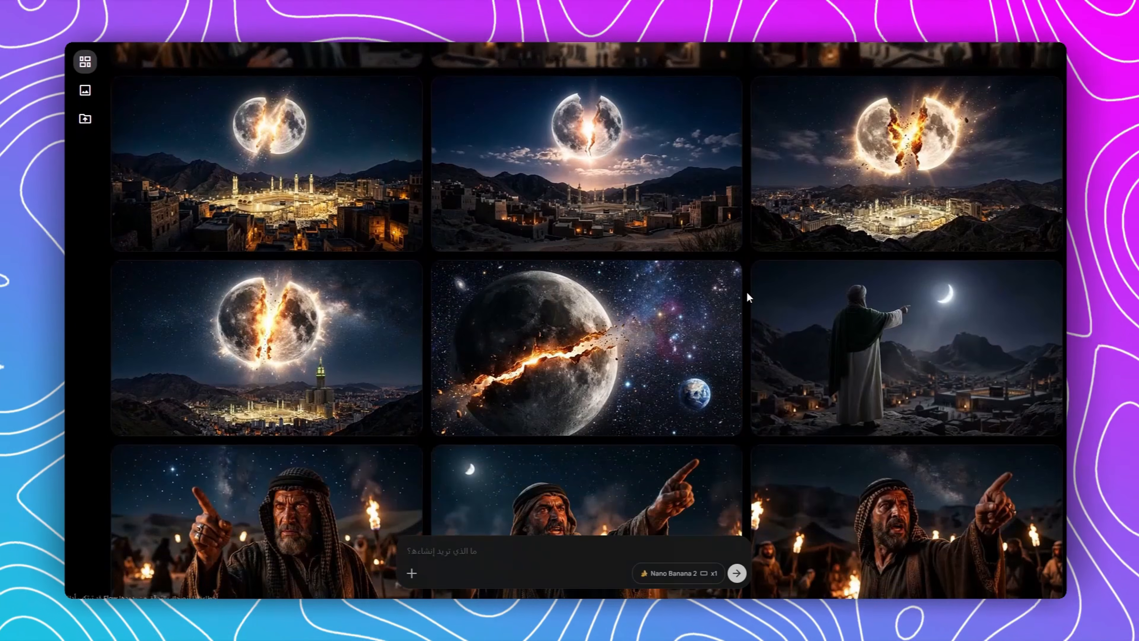
{"action": "scroll", "coordinate": [745, 296], "scroll_direction": "up", "scroll_amount": 15}
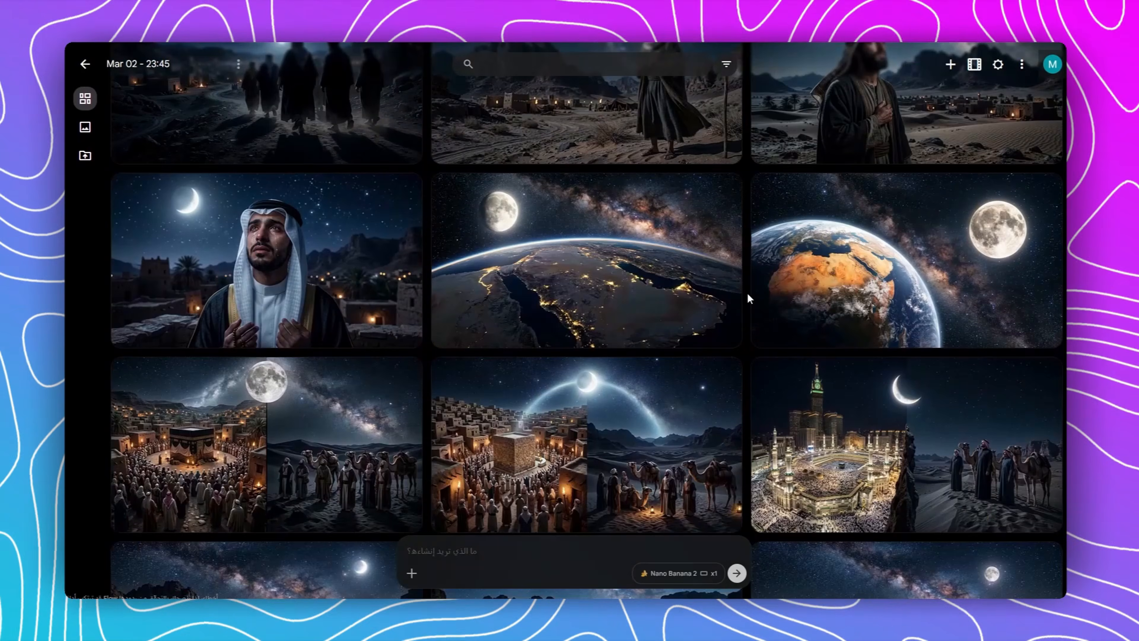
{"action": "scroll", "coordinate": [747, 292], "scroll_direction": "up", "scroll_amount": 2}
Step: Switch to File Explorer and look over the downloaded scene images in their folder
{"action": "left_click_drag", "start_coordinate": [1033, 574], "coordinate": [615, 525]}
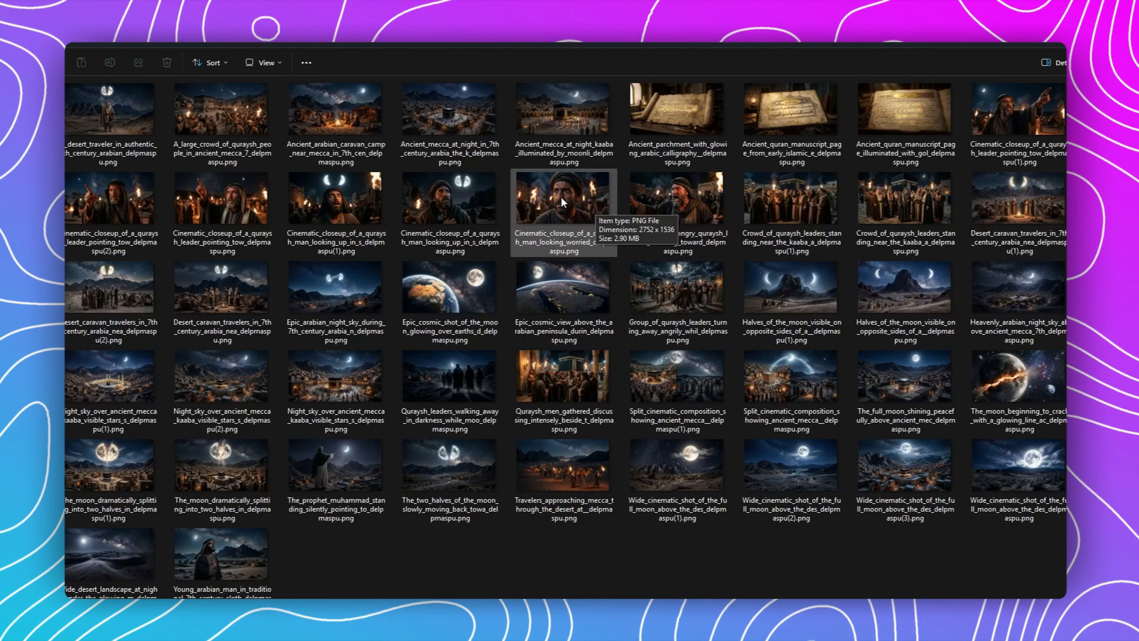
{"action": "left_click_drag", "start_coordinate": [1042, 570], "coordinate": [69, 79]}
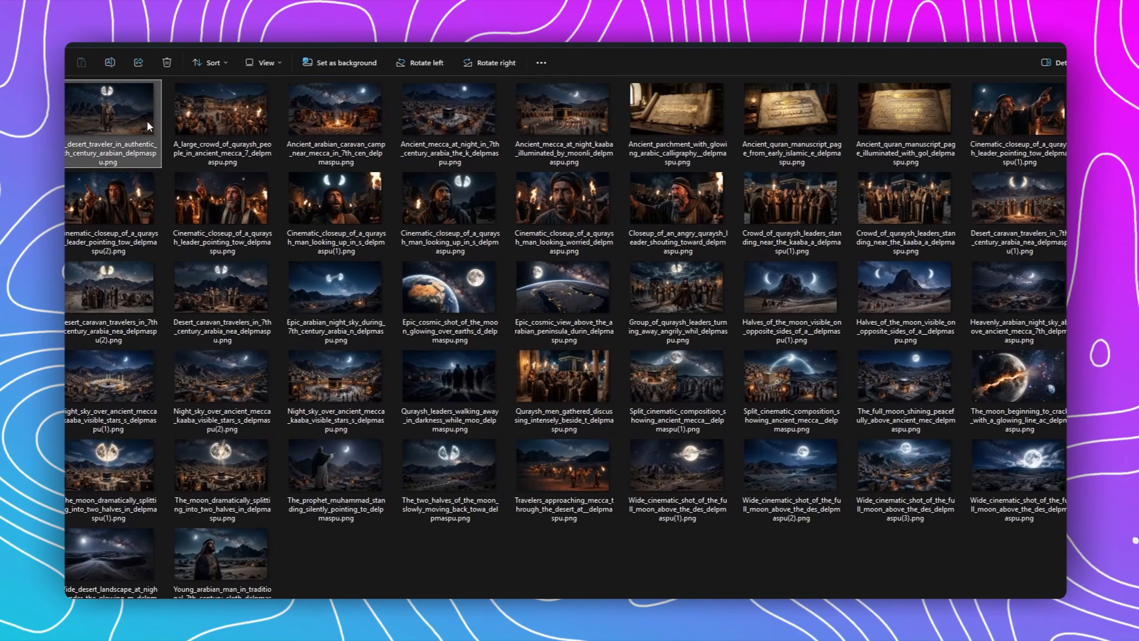
{"action": "left_click", "coordinate": [222, 117]}
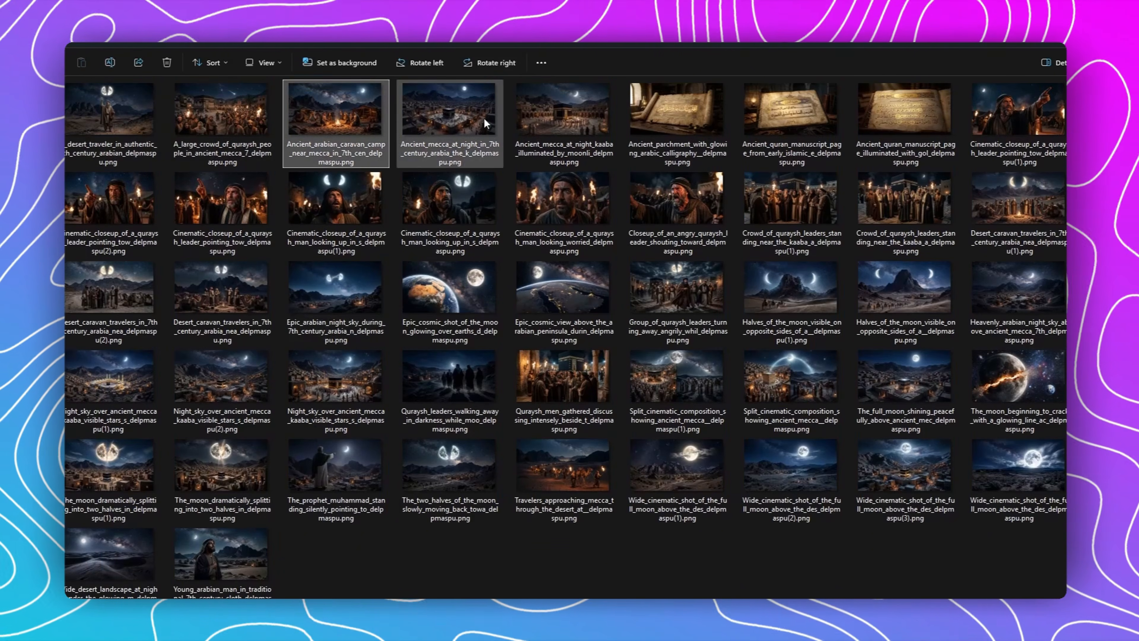
{"action": "left_click", "coordinate": [796, 130]}
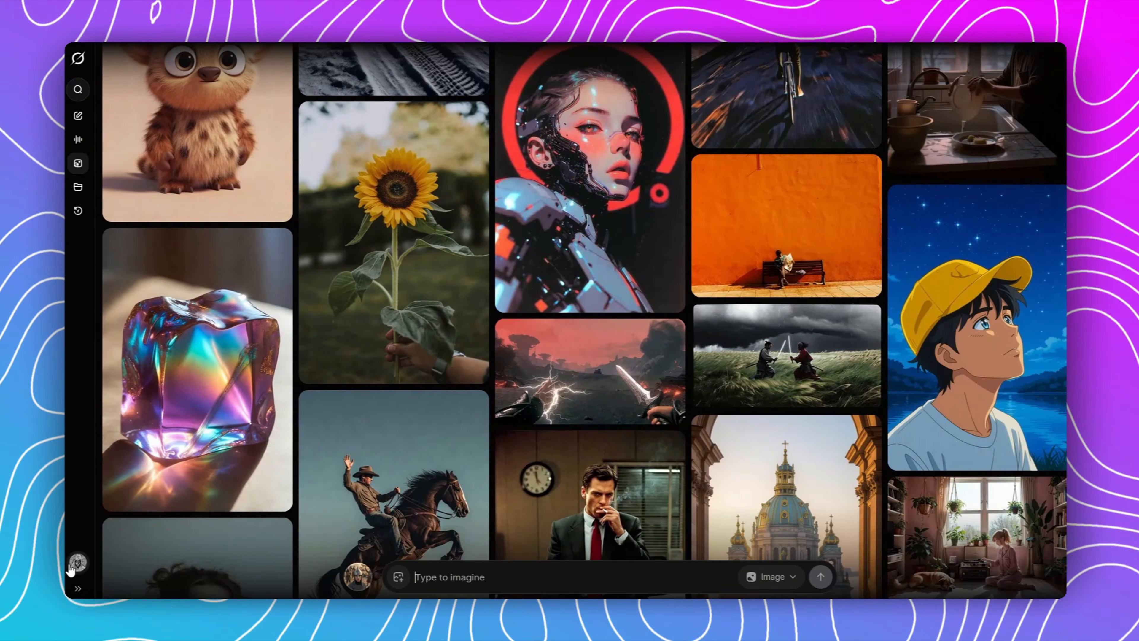
Step: Switch to Grok Imagine and turn off Enable Automatic Video Generation in the behavior settings
{"action": "left_click", "coordinate": [77, 569]}
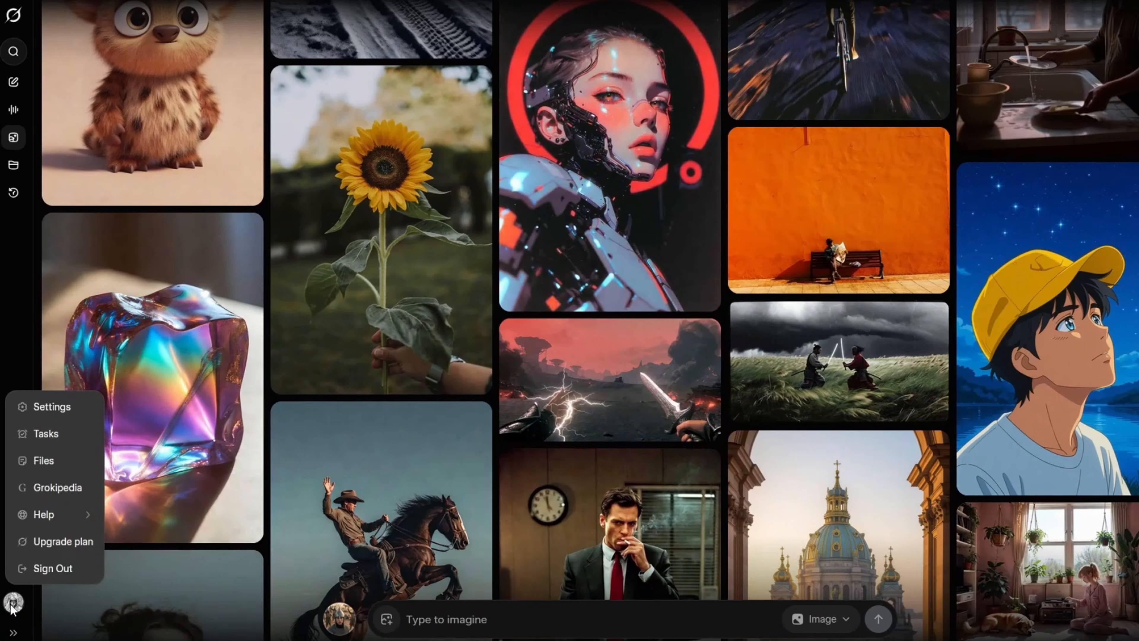
{"action": "left_click", "coordinate": [53, 417]}
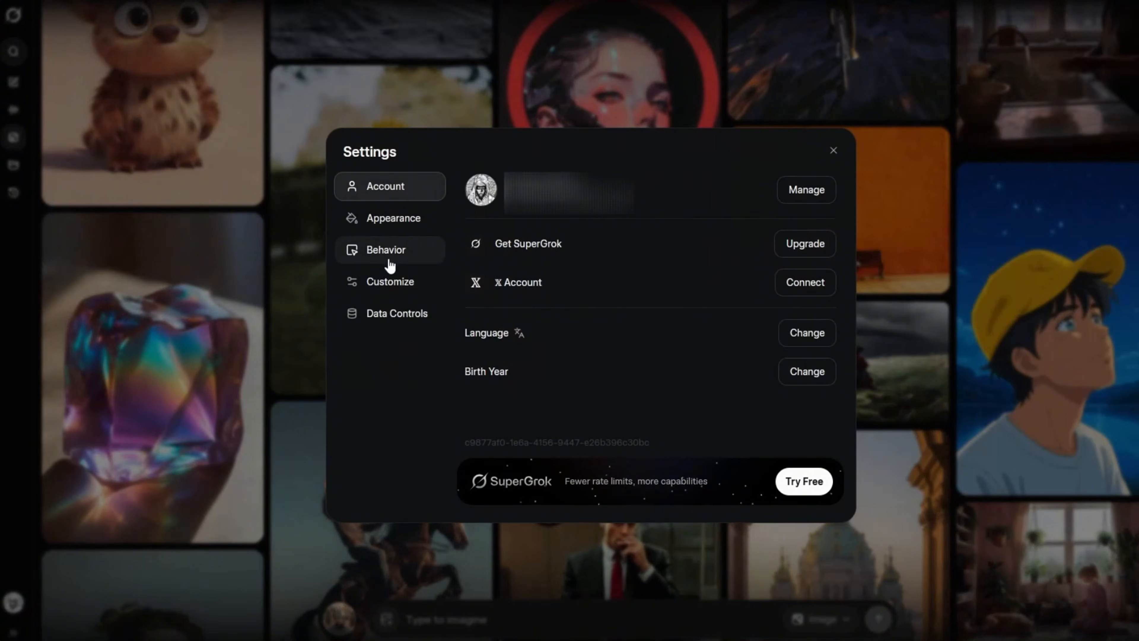
{"action": "left_click", "coordinate": [389, 258]}
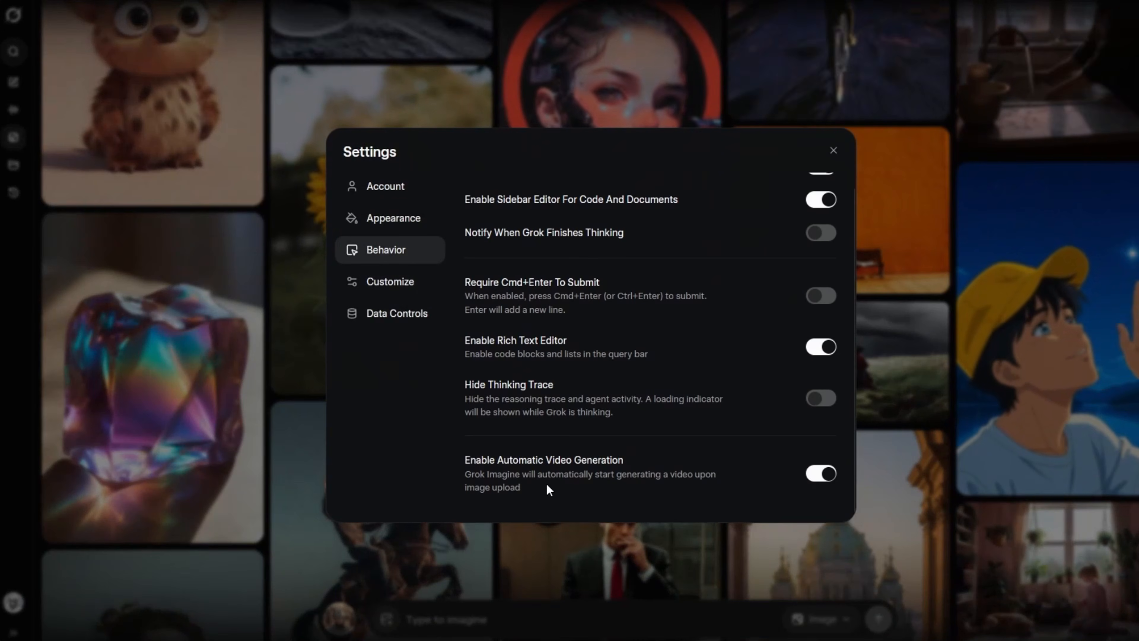
{"action": "left_click_drag", "start_coordinate": [464, 460], "coordinate": [624, 460]}
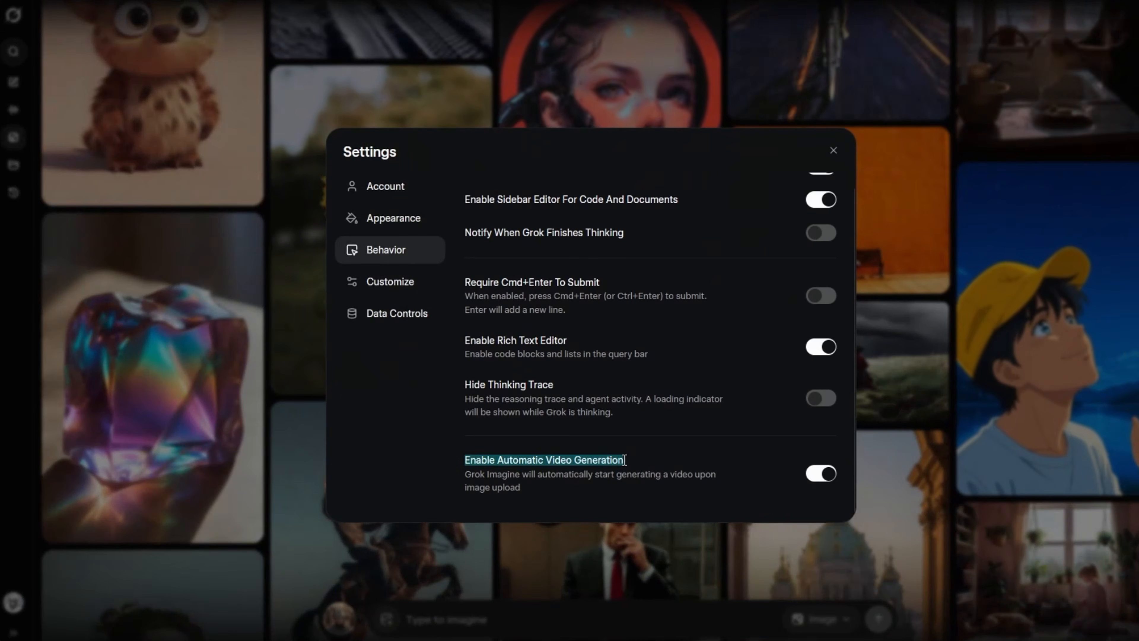
{"action": "left_click", "coordinate": [821, 474]}
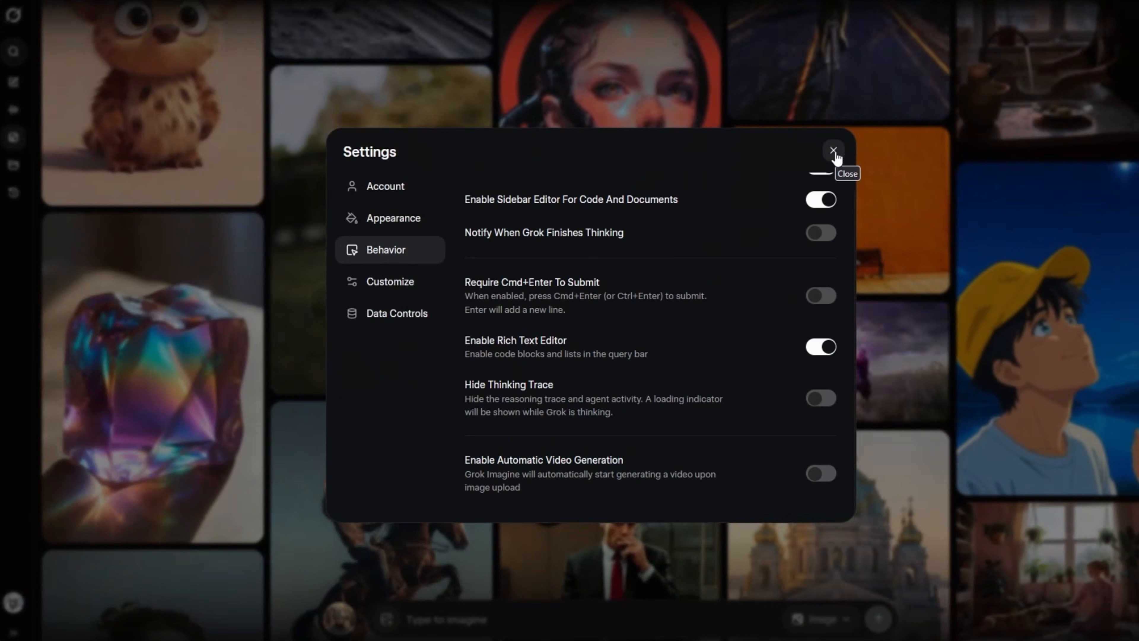
{"action": "left_click", "coordinate": [833, 153]}
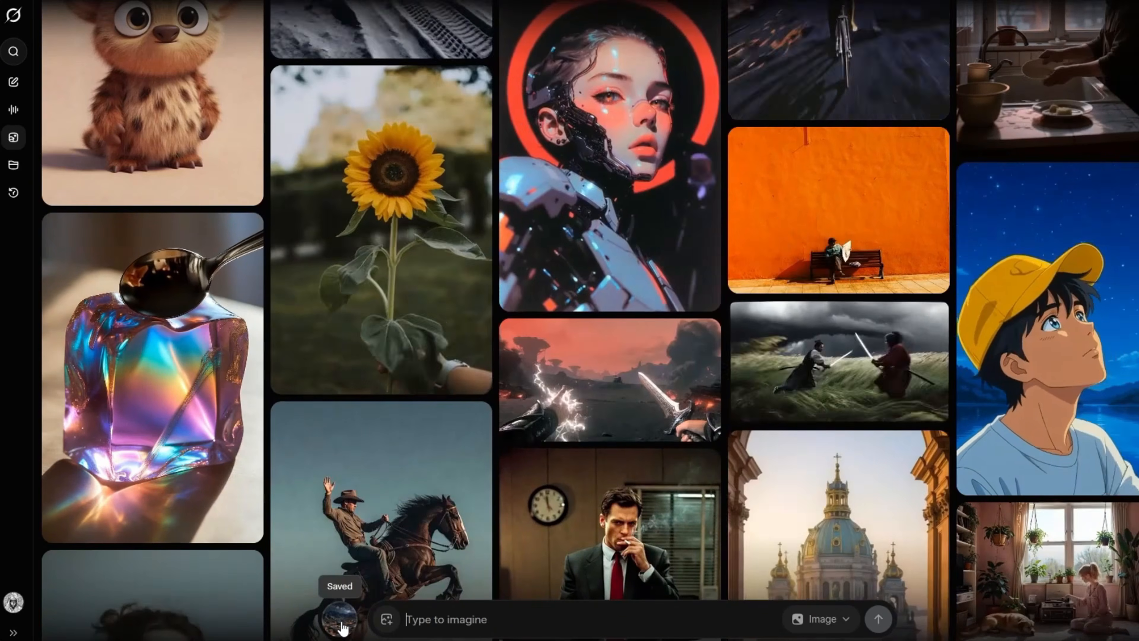
Step: Upload Night_sky_over_ancient_mecca_kaaba_visible_stars_s_delpmaspu(2).png to the saved Imagine collection
{"action": "left_click", "coordinate": [338, 618]}
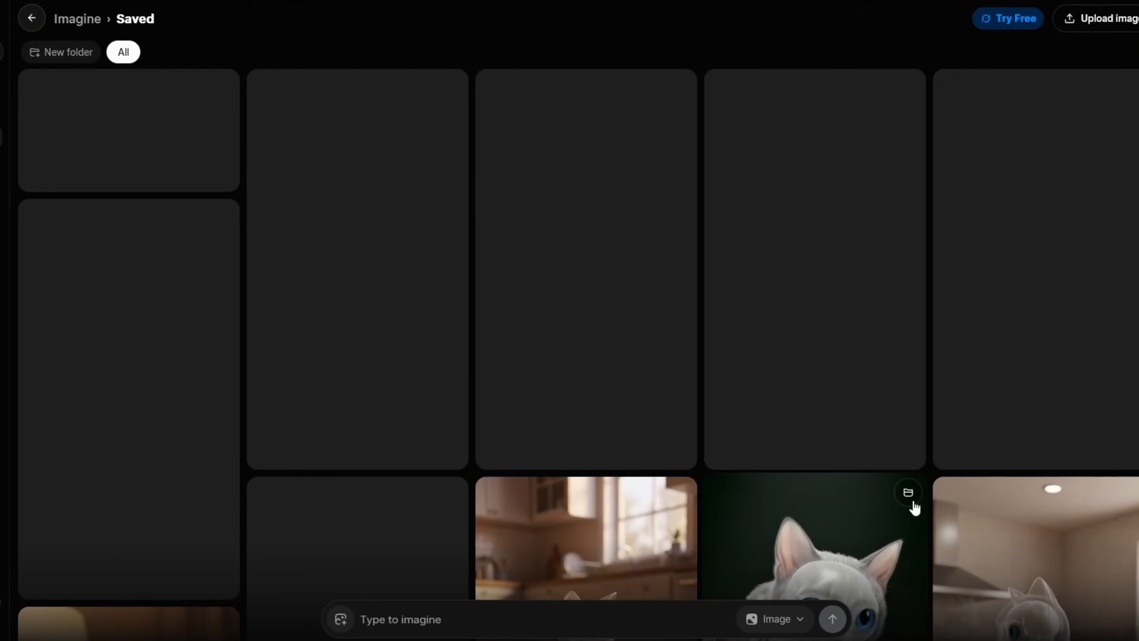
{"action": "left_click", "coordinate": [1103, 28]}
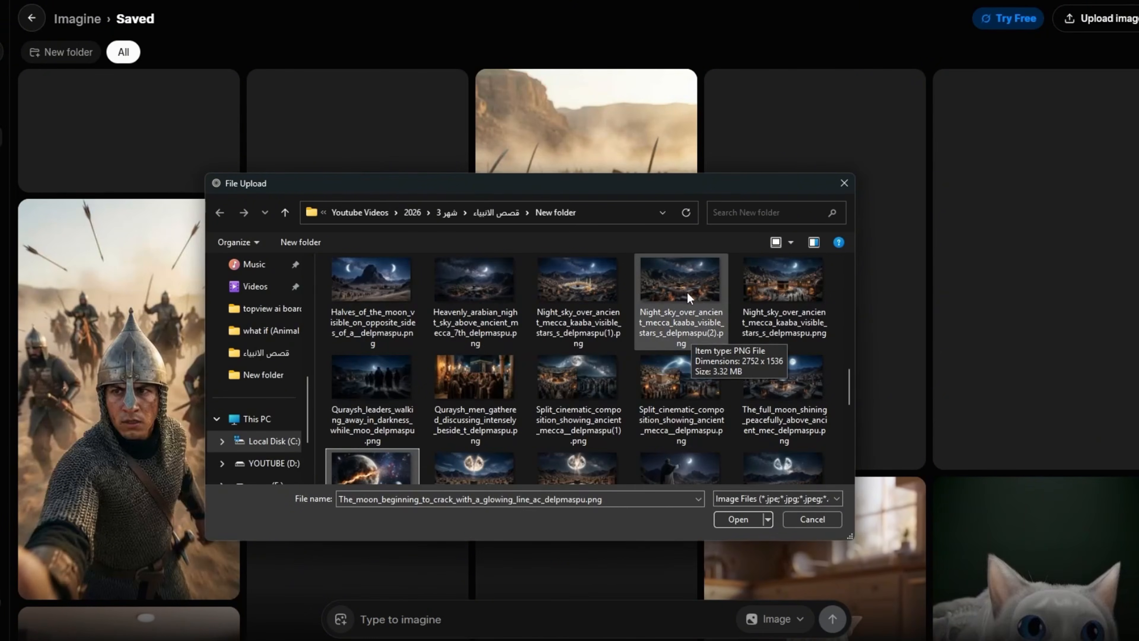
{"action": "left_click", "coordinate": [687, 292]}
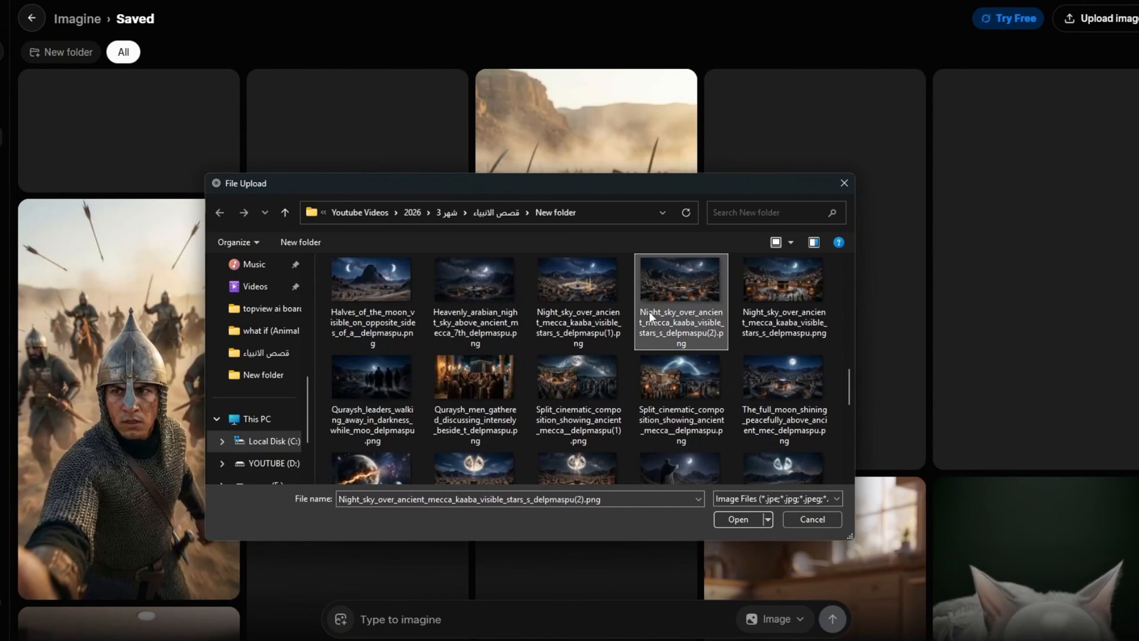
{"action": "left_click", "coordinate": [738, 519]}
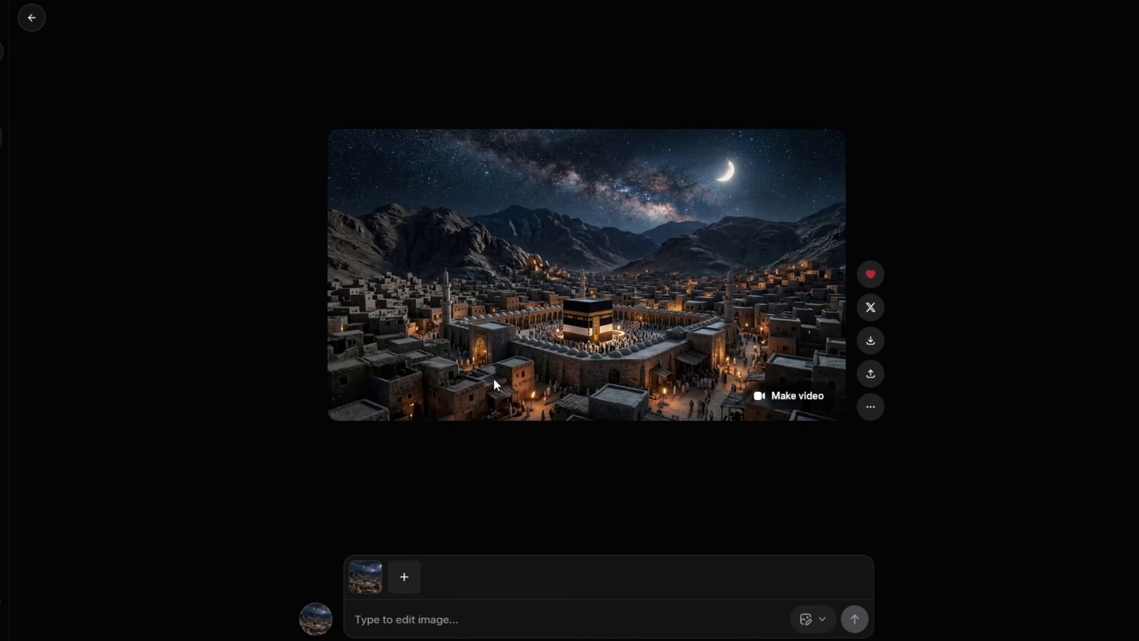
Step: Set the uploaded Mecca night image to a 16:9 aspect ratio and choose Make Video to animate it
{"action": "left_click", "coordinate": [807, 622]}
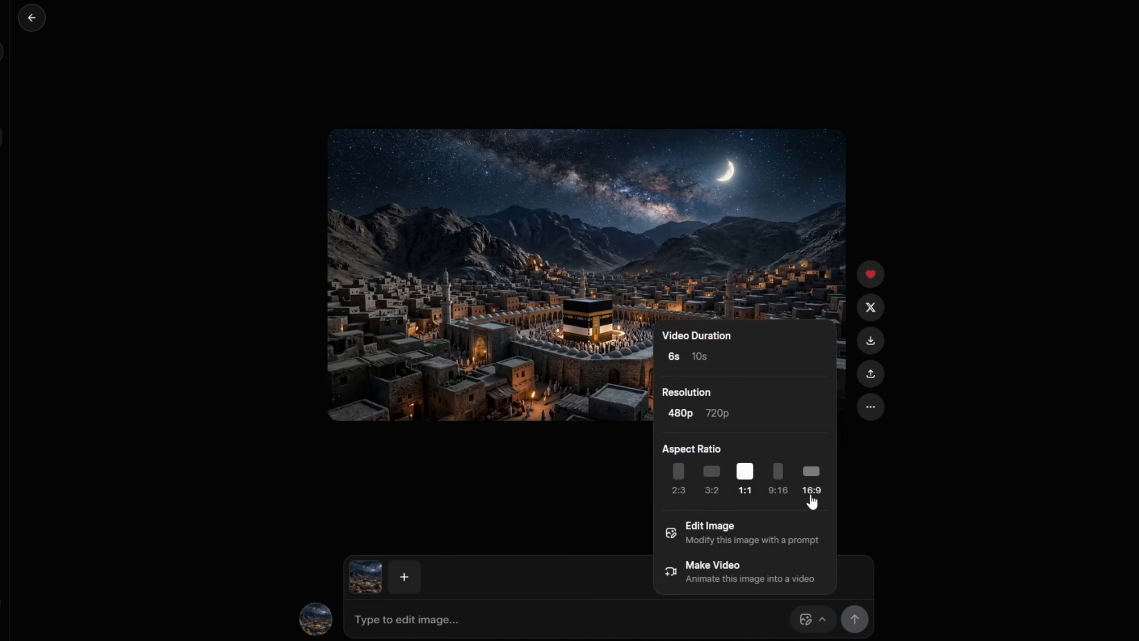
{"action": "left_click", "coordinate": [812, 476]}
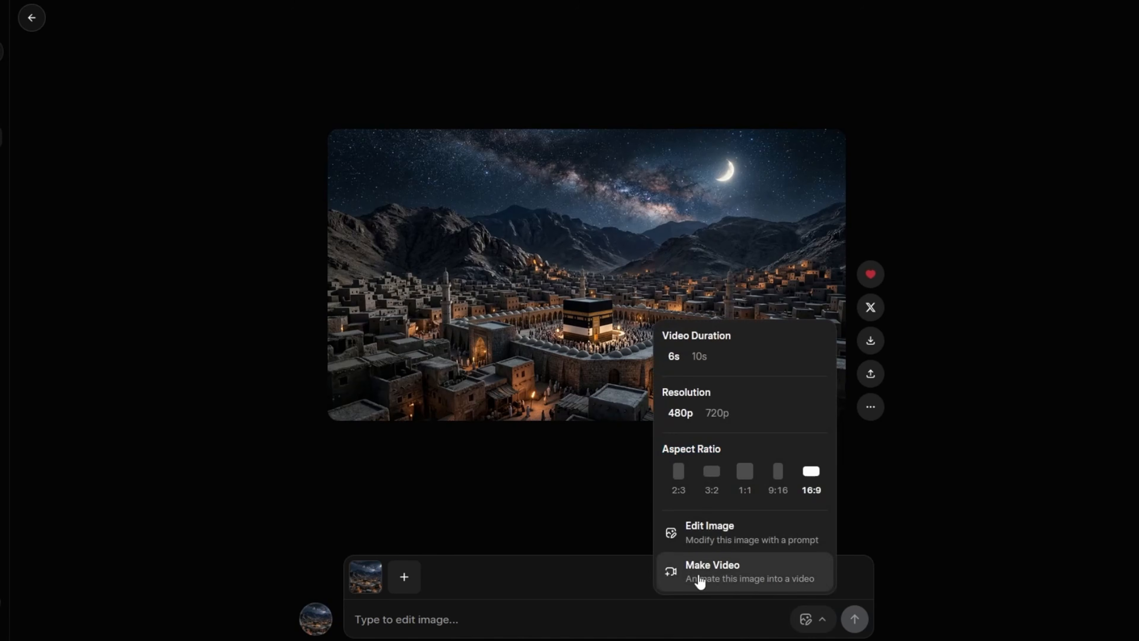
{"action": "left_click", "coordinate": [726, 579]}
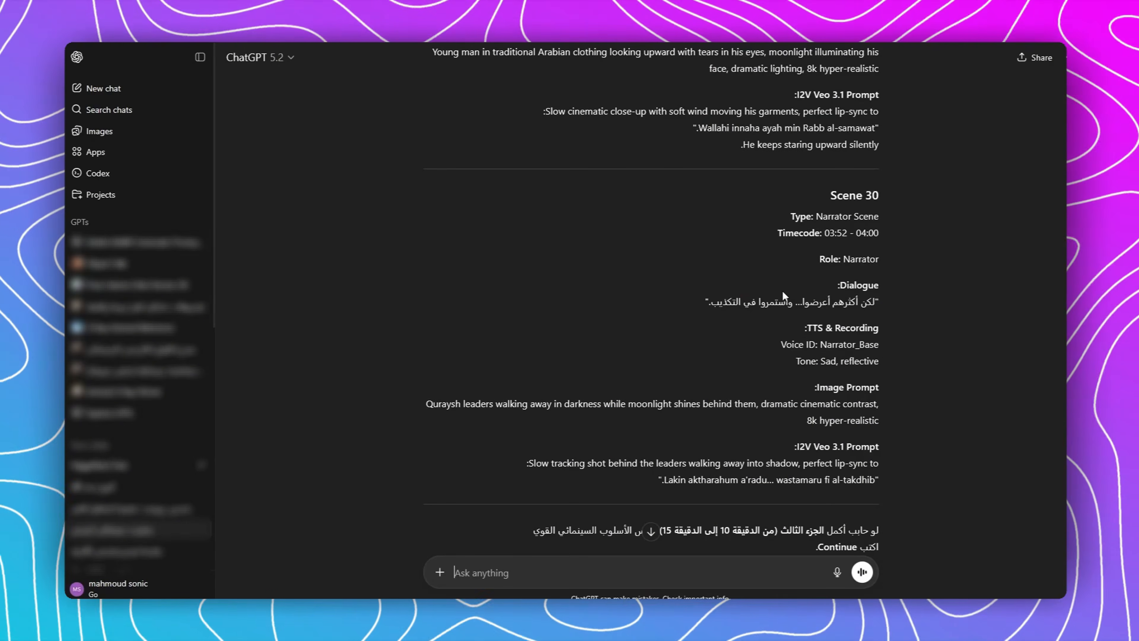
Step: Find Scene 1 in the ChatGPT script and copy its full I2V Veo 3.1 prompt
{"action": "scroll", "coordinate": [783, 290], "scroll_direction": "up", "scroll_amount": 15}
{"action": "scroll", "coordinate": [780, 319], "scroll_direction": "up", "scroll_amount": 20}
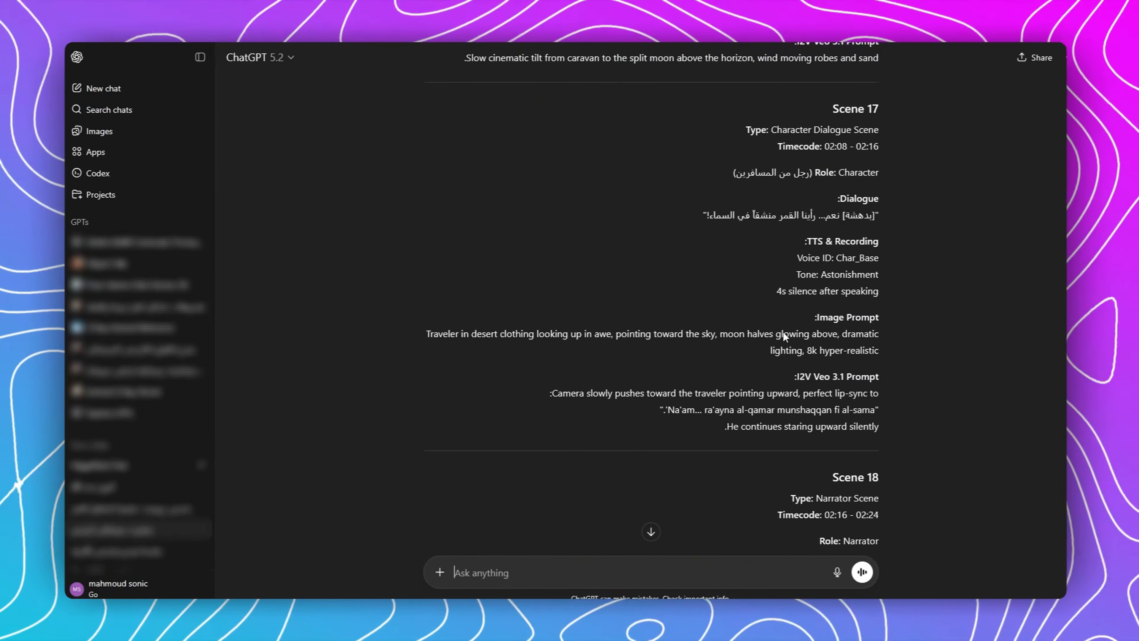
{"action": "scroll", "coordinate": [781, 337], "scroll_direction": "up", "scroll_amount": 20}
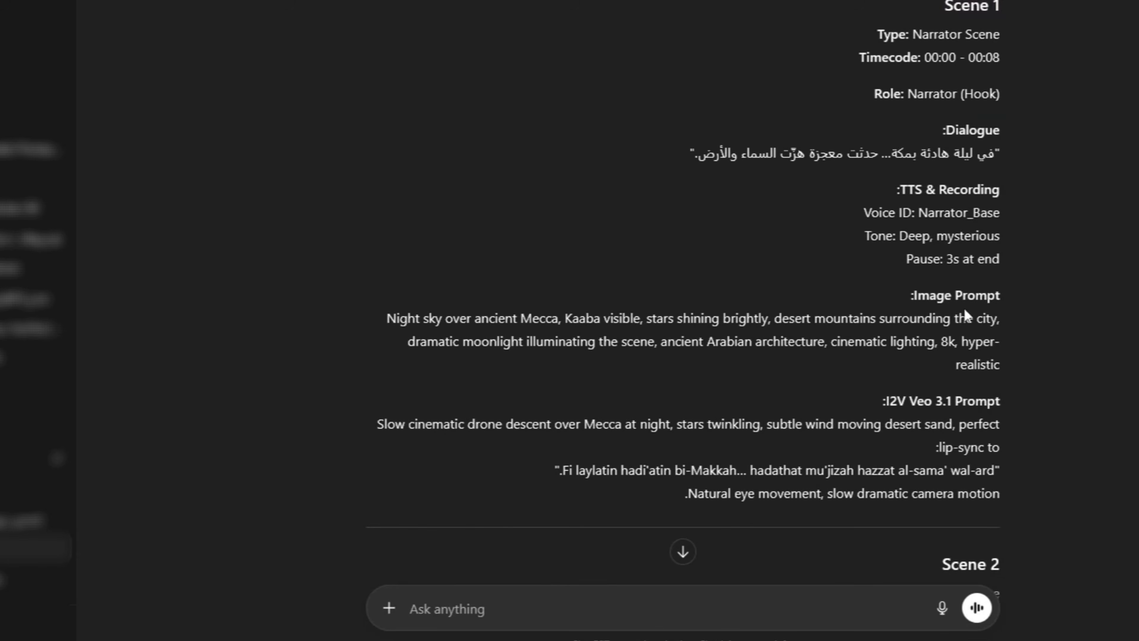
{"action": "scroll", "coordinate": [969, 320], "scroll_direction": "down", "scroll_amount": 2}
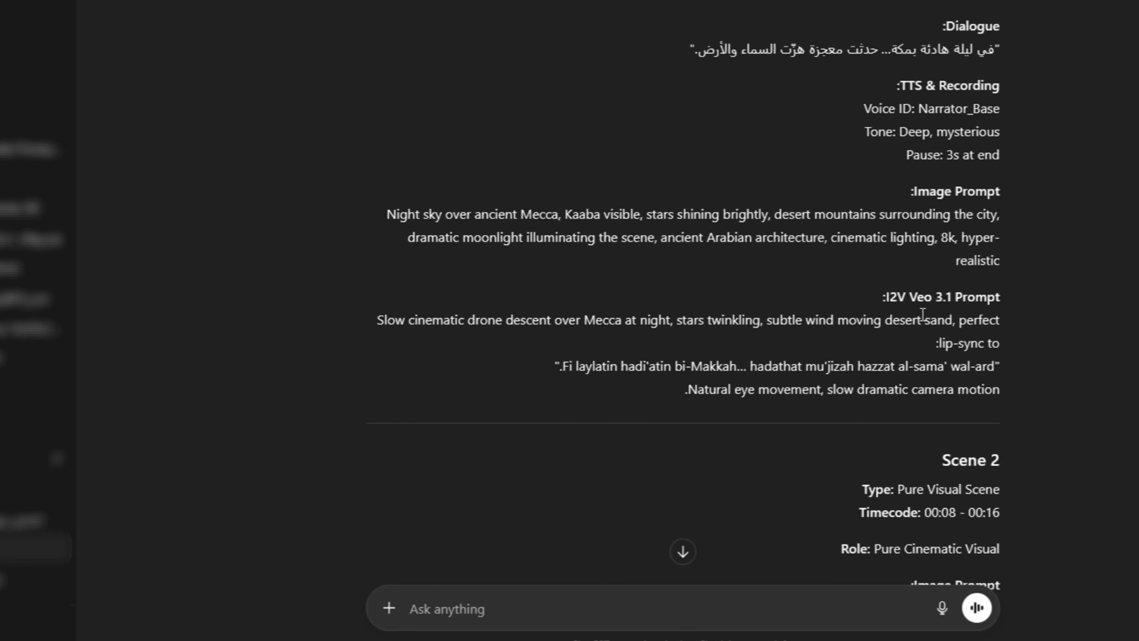
{"action": "mouse_move", "coordinate": [1015, 314]}
{"action": "left_mouse_down"}
{"action": "mouse_move", "coordinate": [1050, 305]}
{"action": "mouse_move", "coordinate": [1023, 307]}
{"action": "left_mouse_up"}
{"action": "left_click_drag", "start_coordinate": [1012, 401], "coordinate": [350, 309]}
{"action": "right_click", "coordinate": [455, 322]}
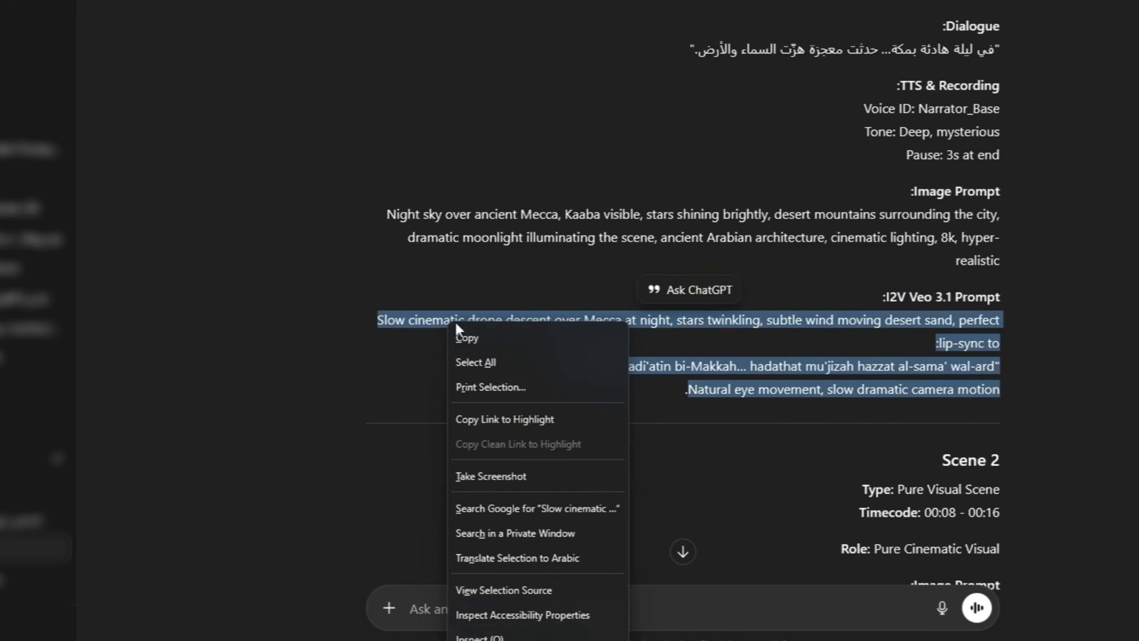
{"action": "left_click", "coordinate": [473, 337]}
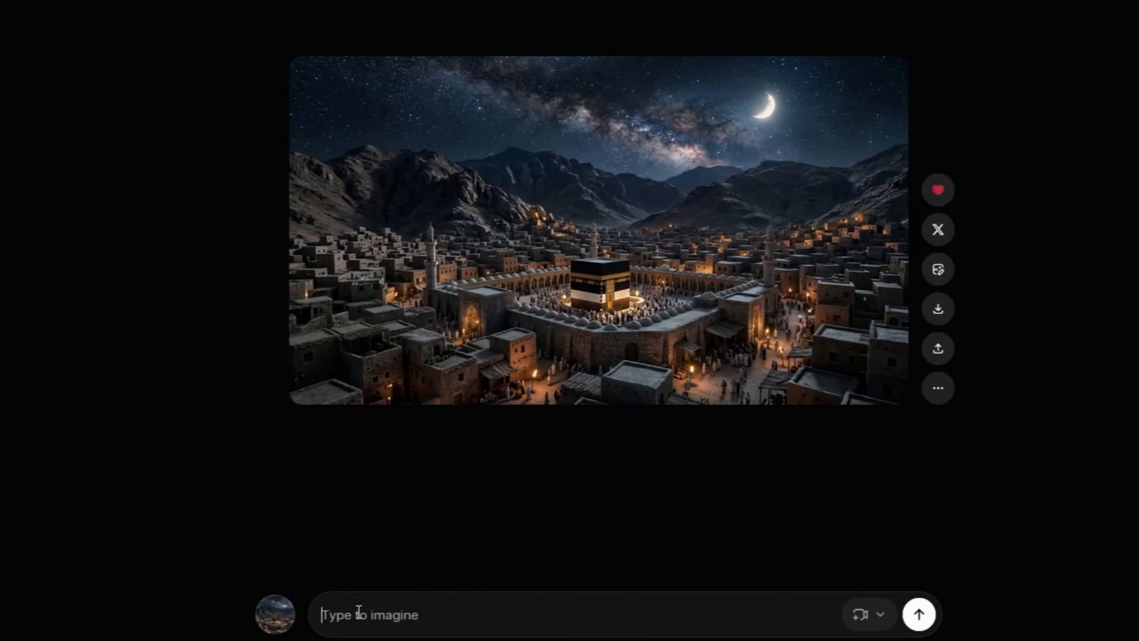
Step: Switch to Grok Imagine and paste the Scene 1 motion prompt for the Mecca night image
{"action": "right_click", "coordinate": [358, 611]}
{"action": "left_click", "coordinate": [406, 372]}
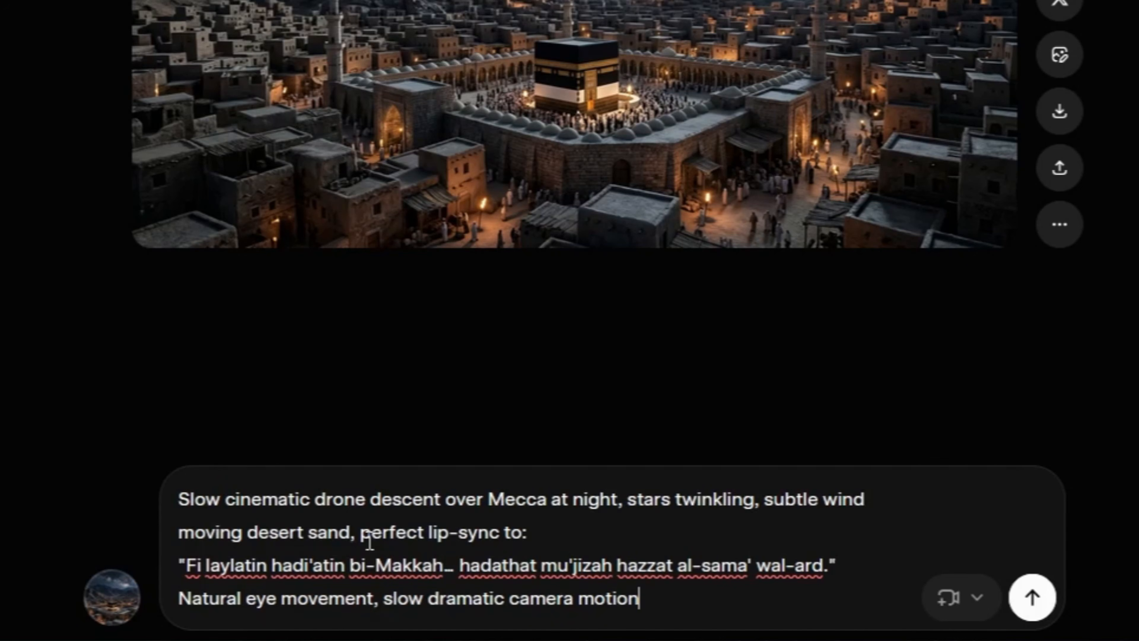
{"action": "left_click_drag", "start_coordinate": [187, 574], "coordinate": [834, 574]}
{"action": "left_click", "coordinate": [621, 553]}
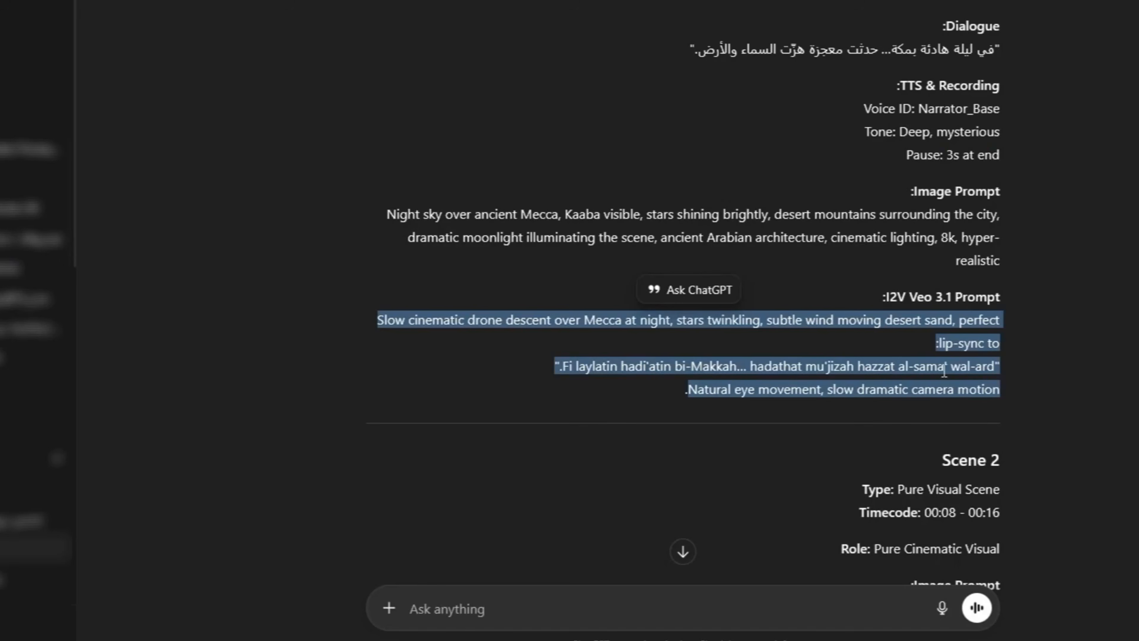
Step: Return to ChatGPT and copy the Arabic dialogue line of Scene 1
{"action": "left_click", "coordinate": [1031, 36]}
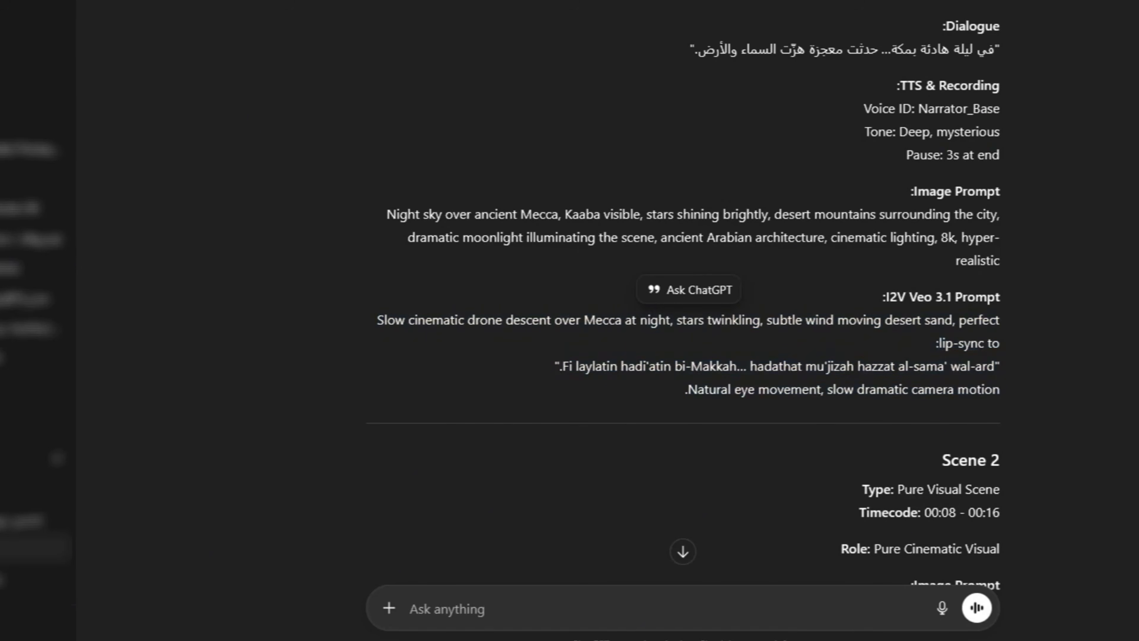
{"action": "left_click", "coordinate": [994, 29]}
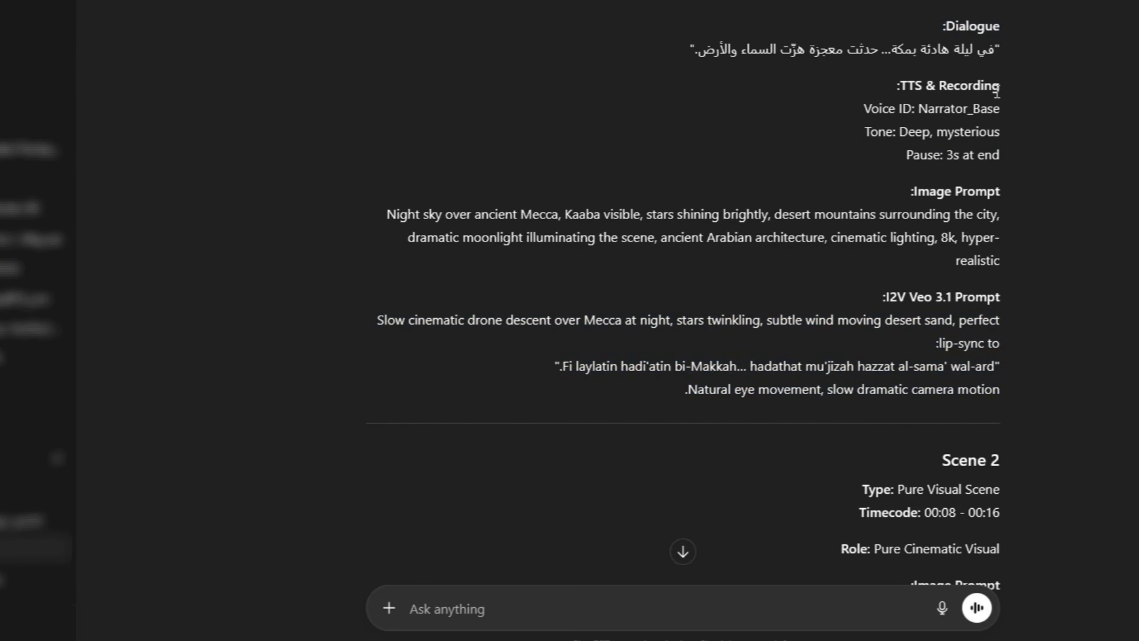
{"action": "left_click_drag", "start_coordinate": [1004, 51], "coordinate": [698, 49]}
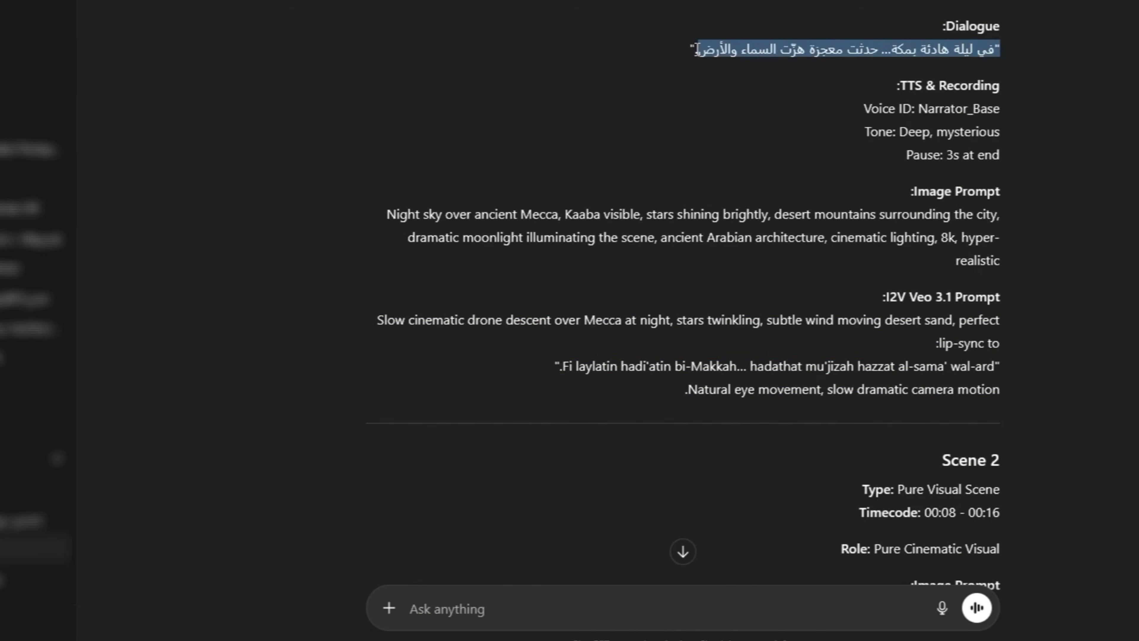
{"action": "right_click", "coordinate": [718, 59]}
{"action": "left_click", "coordinate": [739, 69]}
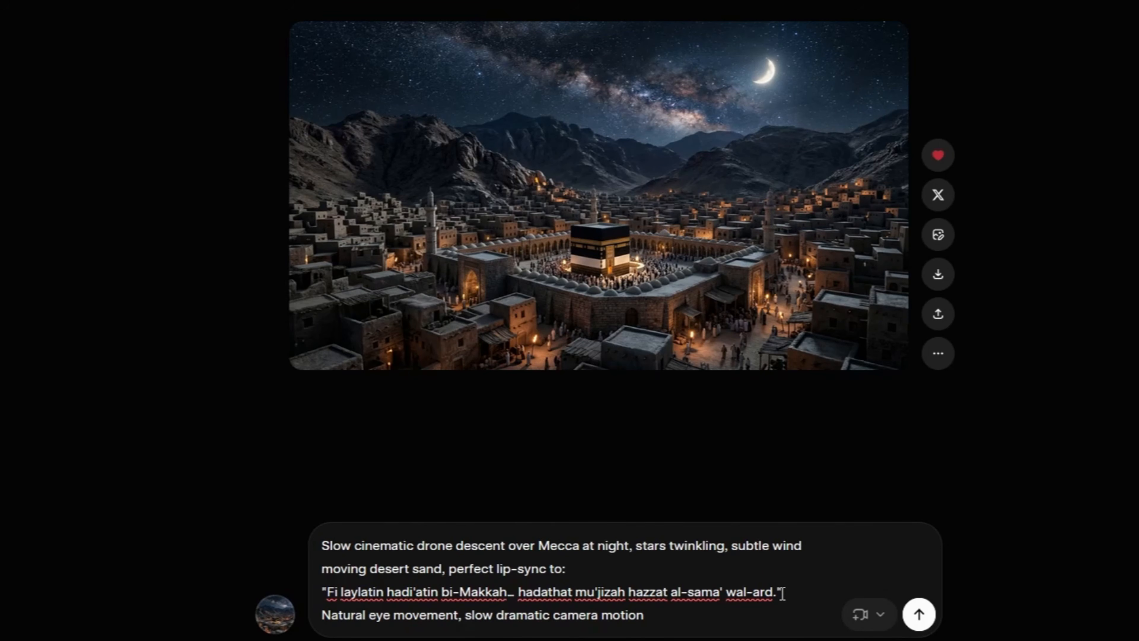
Step: In Grok Imagine, replace the transliterated "Fi laylatin hadi'atin..." line of the Mecca prompt with the copied Arabic dialogue
{"action": "left_click_drag", "start_coordinate": [782, 592], "coordinate": [319, 591]}
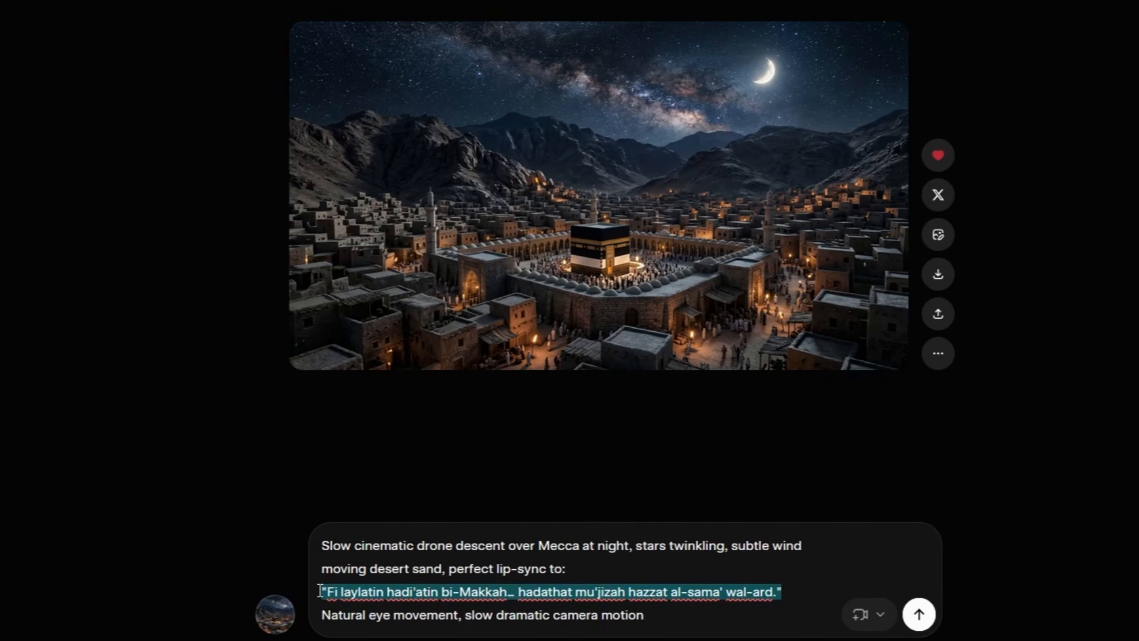
{"action": "right_click", "coordinate": [401, 597]}
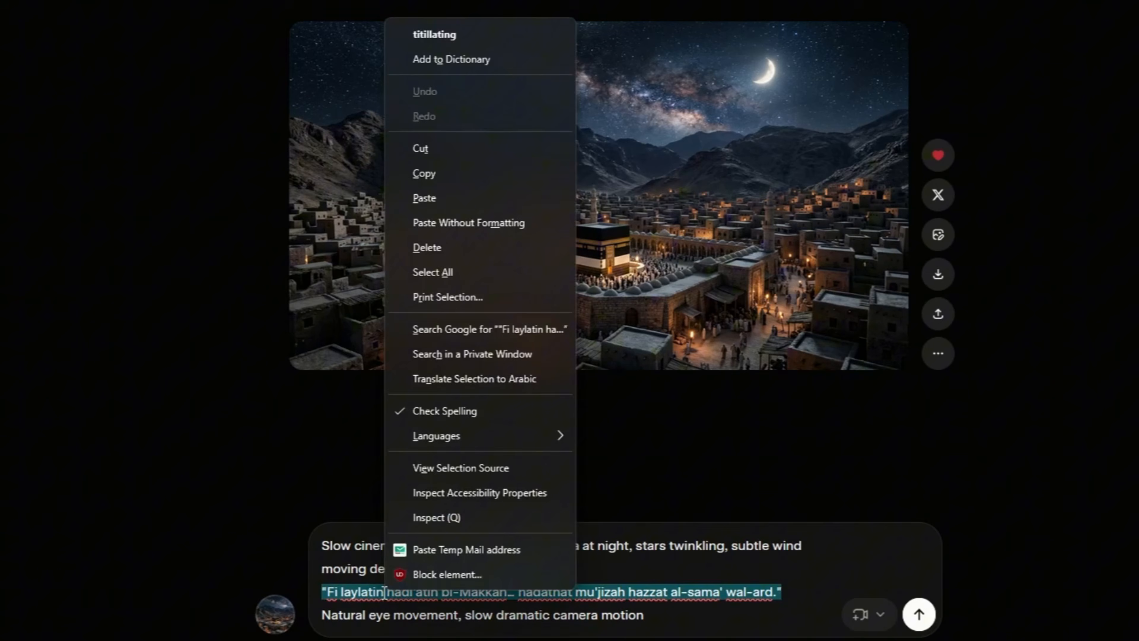
{"action": "left_click", "coordinate": [441, 200]}
{"action": "left_click_drag", "start_coordinate": [561, 597], "coordinate": [538, 595]}
{"action": "left_click", "coordinate": [587, 594]}
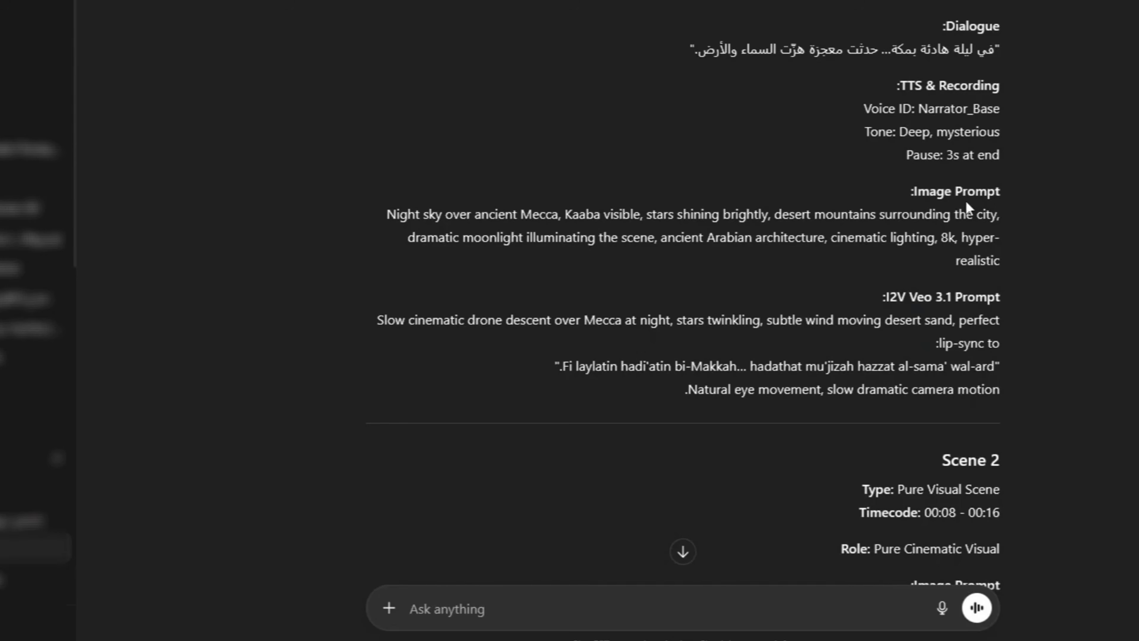
Step: In ChatGPT, copy Scene 1's TTS & Recording notes covering voice ID, tone and pause
{"action": "left_click_drag", "start_coordinate": [889, 94], "coordinate": [1070, 105]}
{"action": "left_click", "coordinate": [858, 122]}
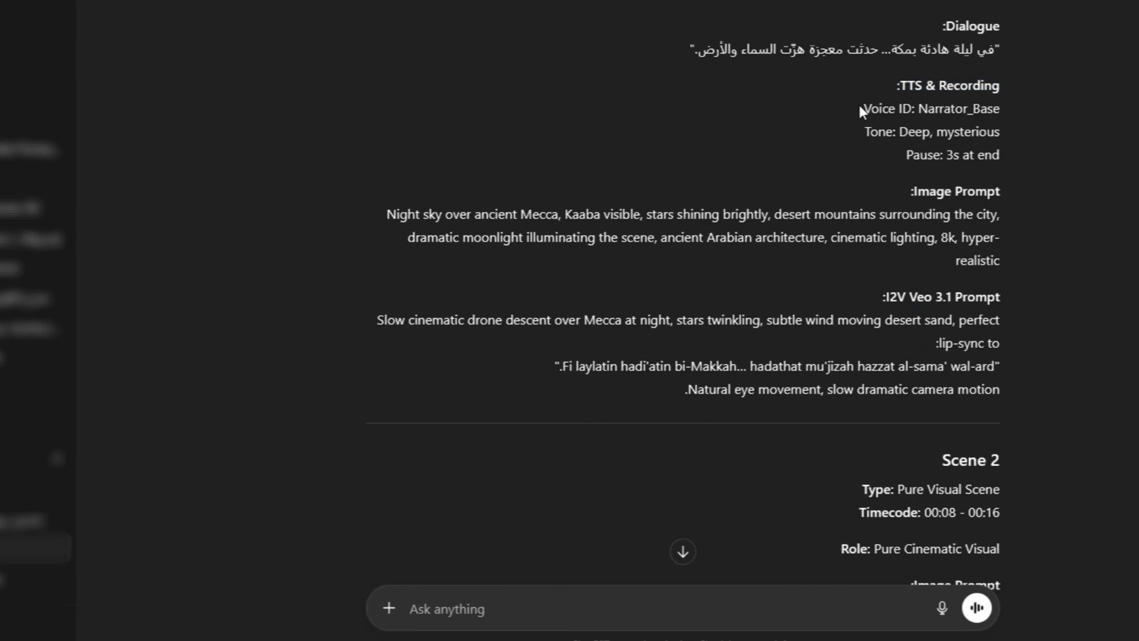
{"action": "left_click_drag", "start_coordinate": [860, 110], "coordinate": [918, 133]}
{"action": "right_click", "coordinate": [999, 170]}
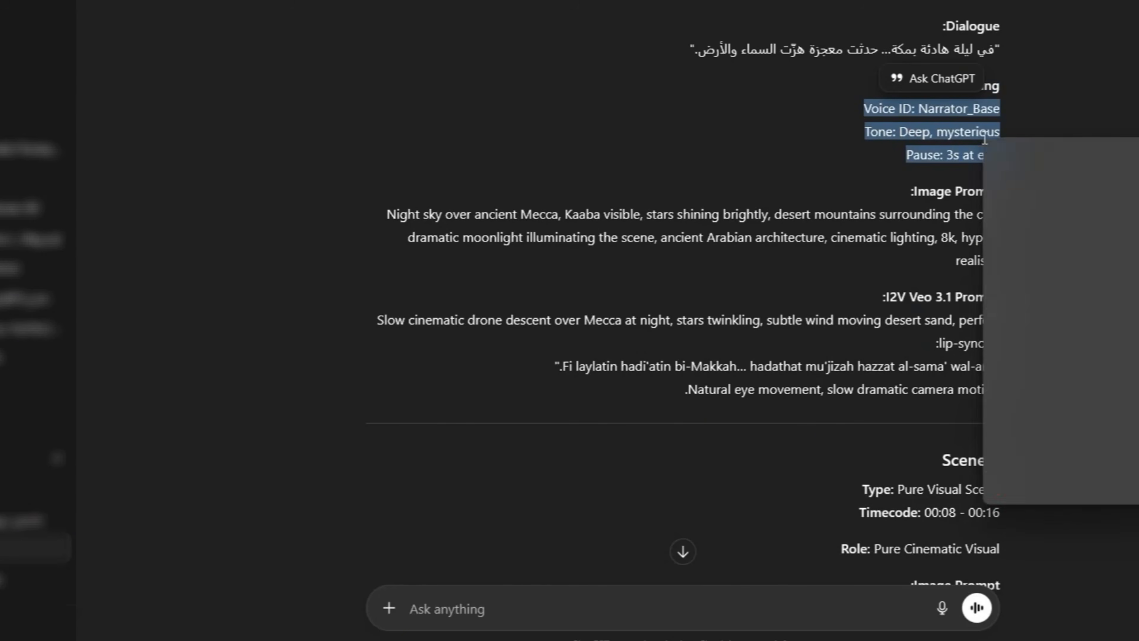
{"action": "left_click", "coordinate": [947, 151]}
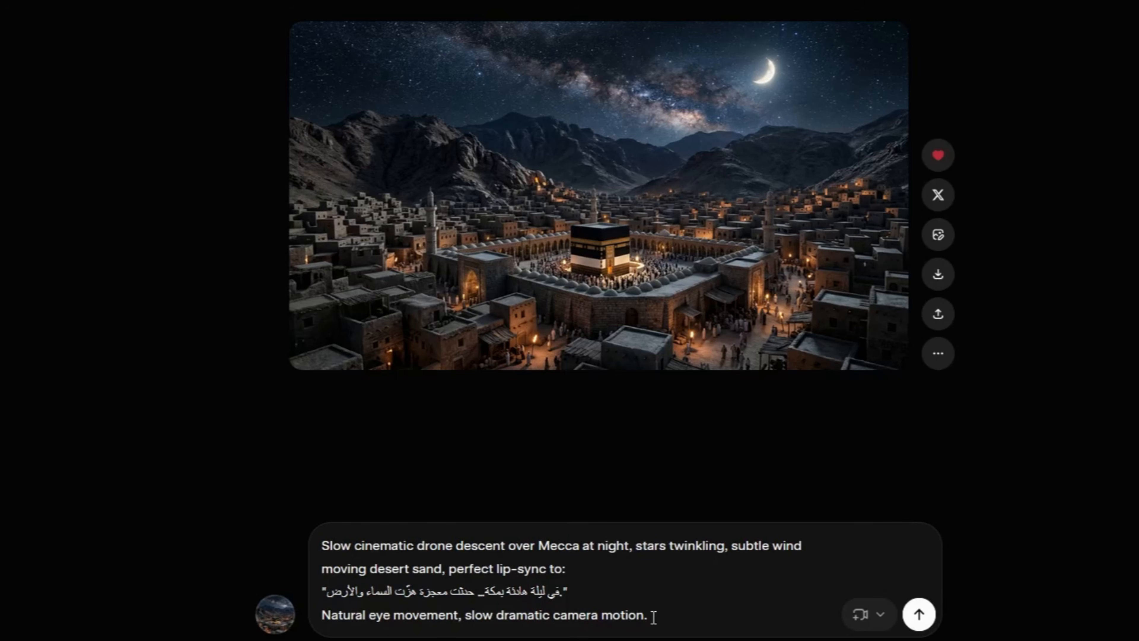
Step: Append the copied voice notes to the end of the Mecca prompt in Grok Imagine and generate the video
{"action": "right_click", "coordinate": [681, 616]}
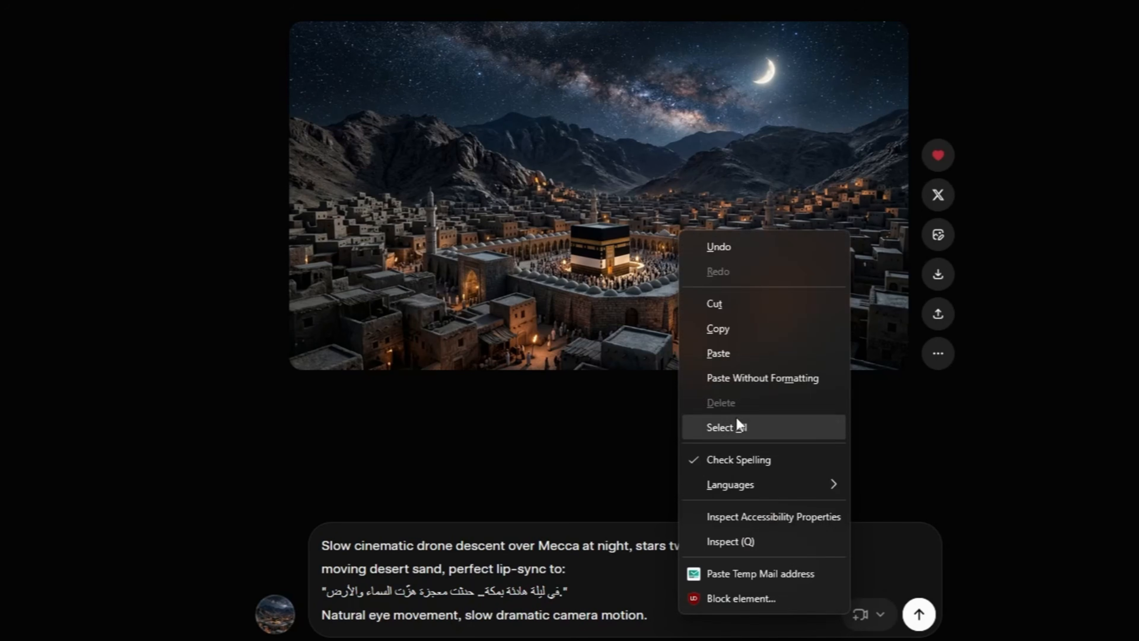
{"action": "left_click", "coordinate": [736, 357]}
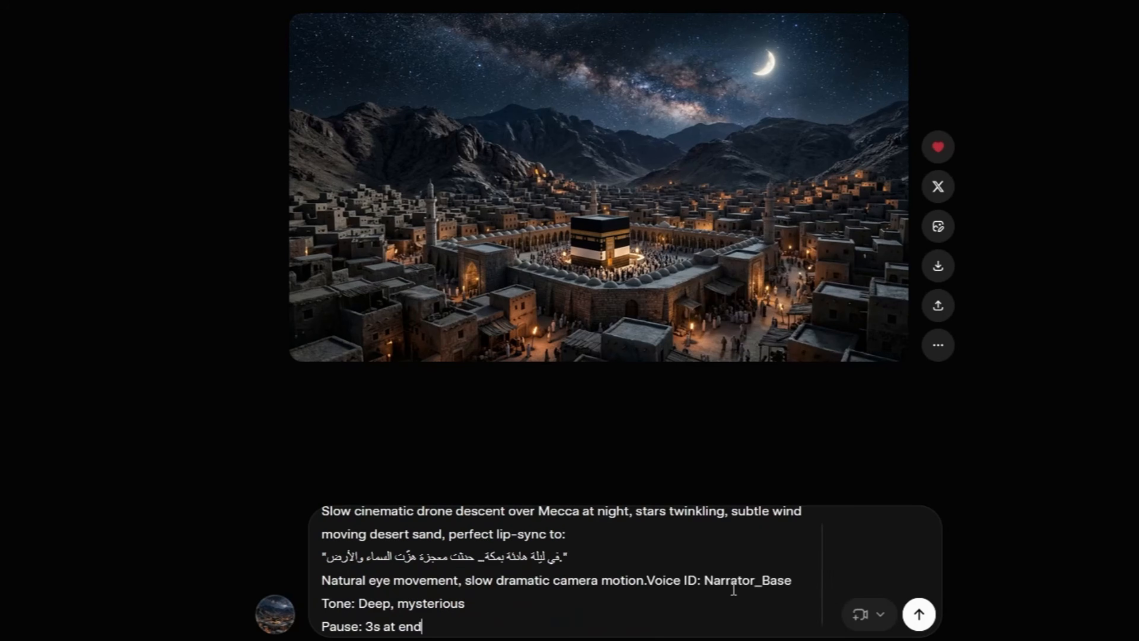
{"action": "left_click", "coordinate": [919, 616]}
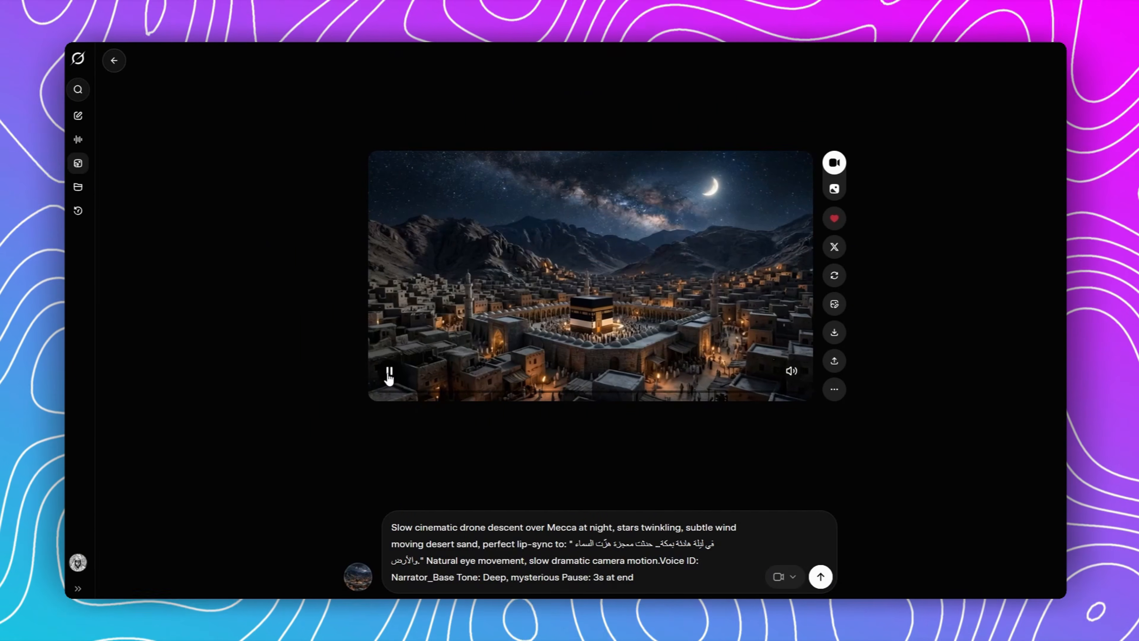
Step: Pause and mute the generated Mecca clip, and check the Arabic dialogue in its prompt
{"action": "left_click", "coordinate": [389, 372]}
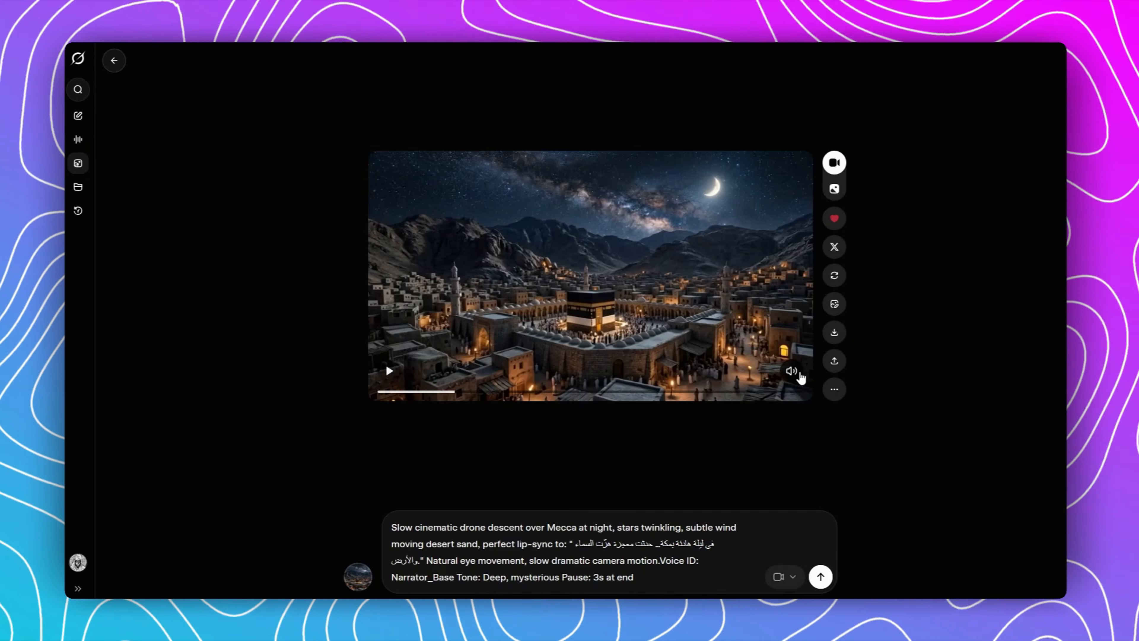
{"action": "left_click", "coordinate": [792, 370]}
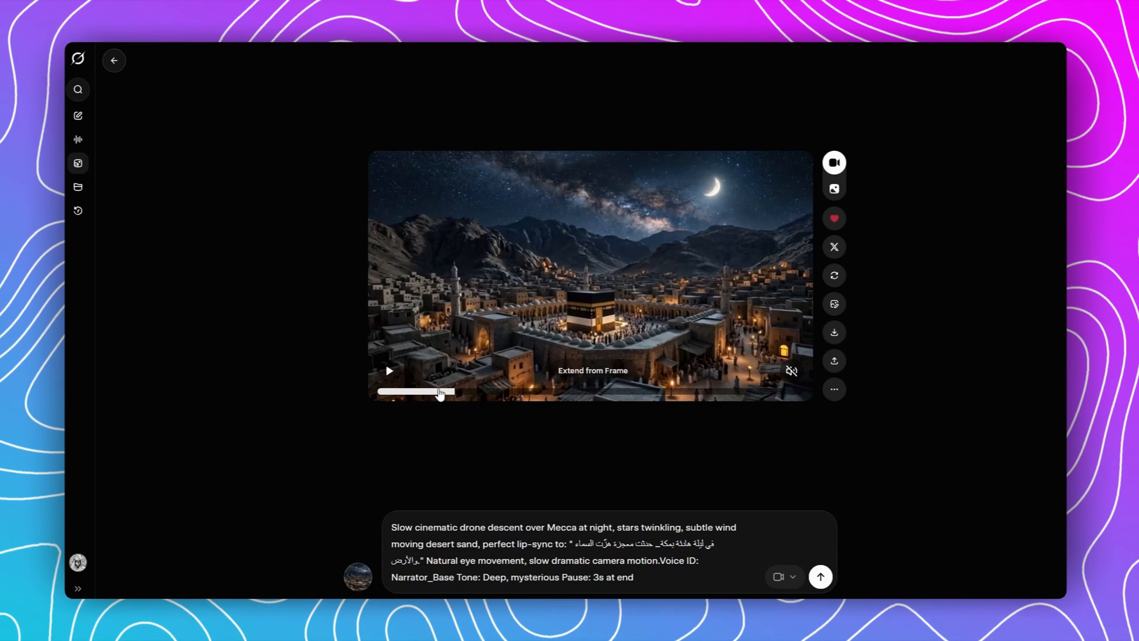
{"action": "left_click_drag", "start_coordinate": [713, 543], "coordinate": [575, 545]}
{"action": "left_click", "coordinate": [660, 455]}
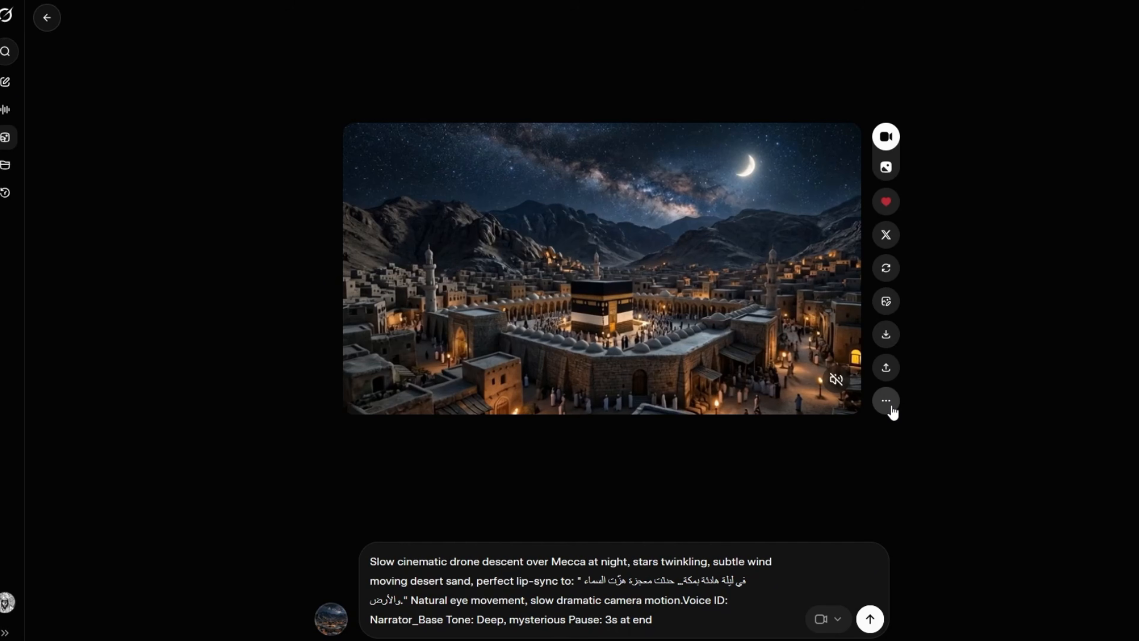
Step: Upscale the generated Mecca video and skip ahead in its playback
{"action": "left_click", "coordinate": [891, 405]}
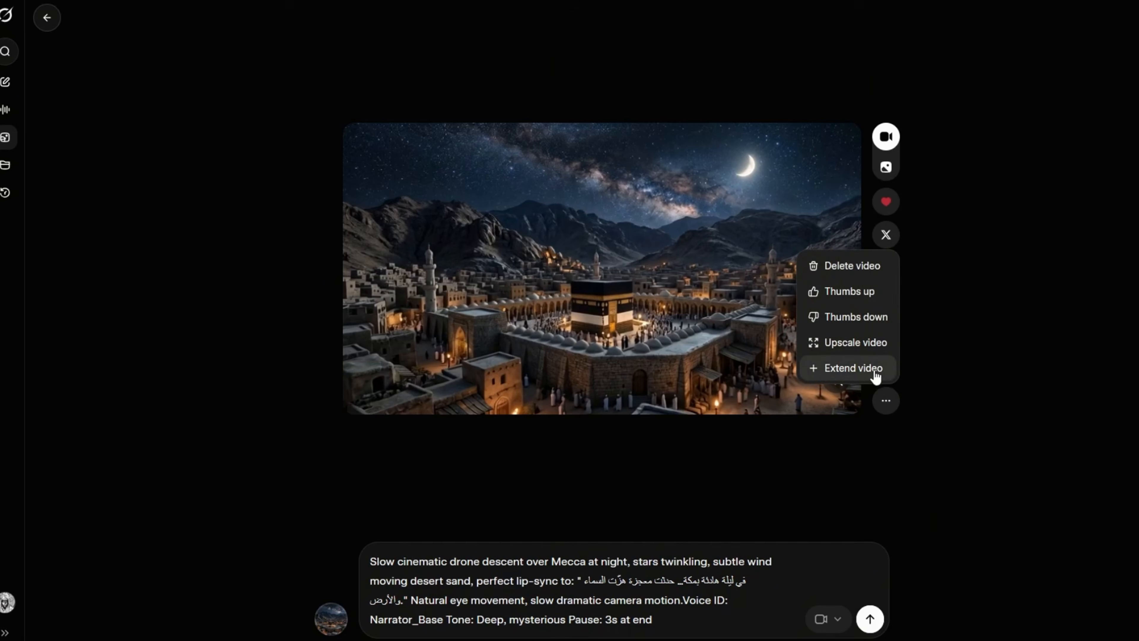
{"action": "left_click", "coordinate": [856, 348]}
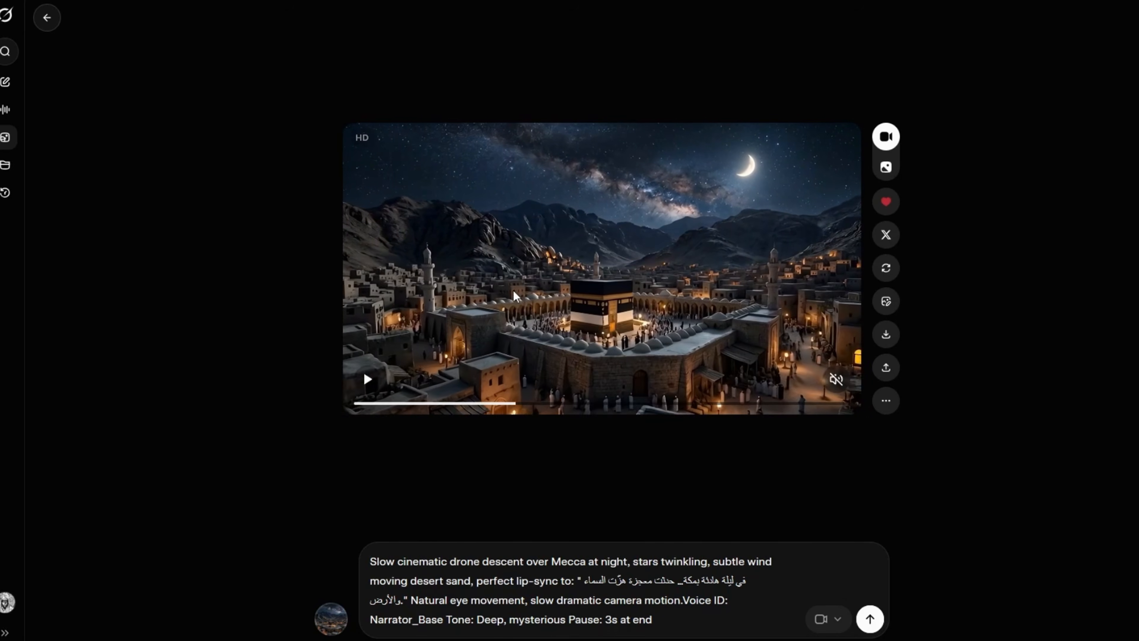
{"action": "left_click", "coordinate": [756, 403]}
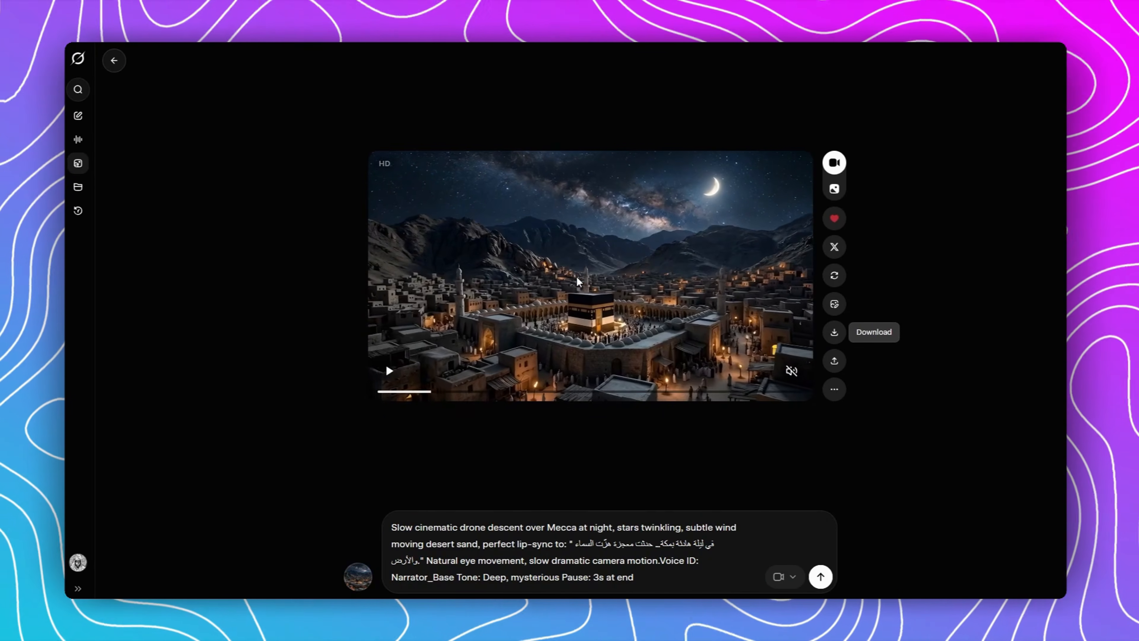
Step: Upload Cinematic_closeup_of_a_quraysh_leader_pointing_tow_delpmaspu(2).png to the saved Imagine collection and choose Make Video for it
{"action": "left_click", "coordinate": [359, 578]}
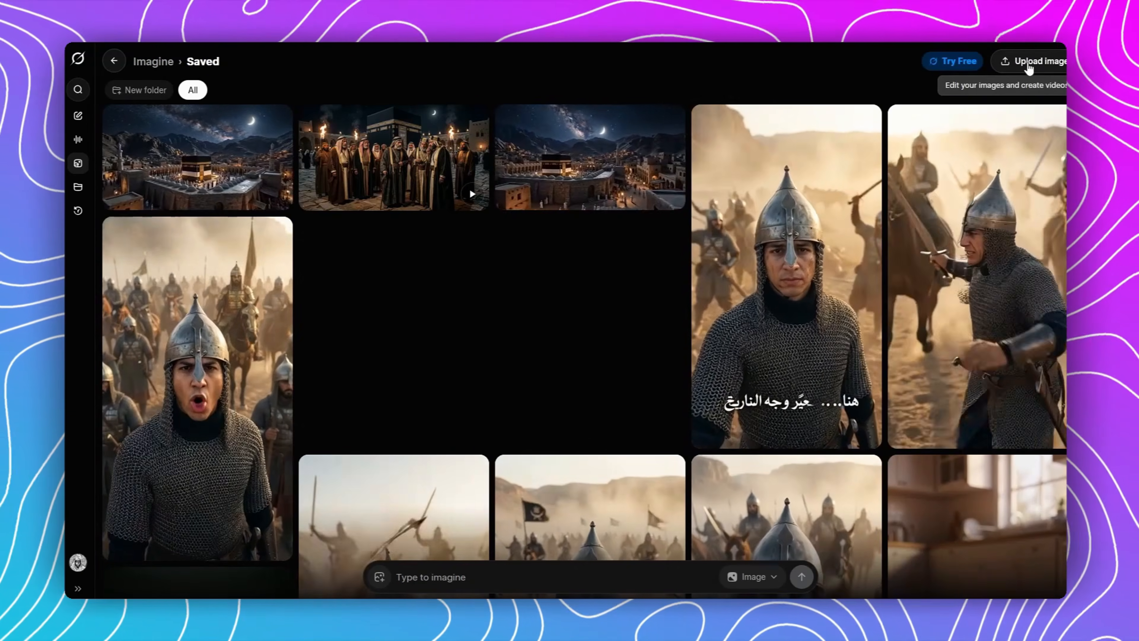
{"action": "left_click", "coordinate": [1027, 66]}
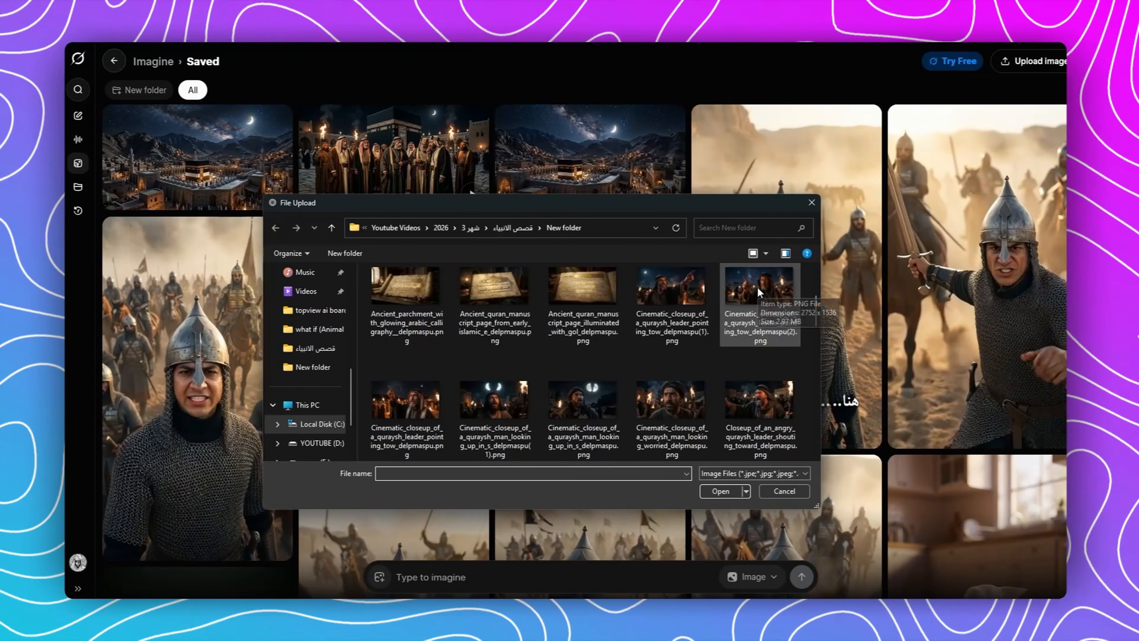
{"action": "left_click", "coordinate": [754, 337]}
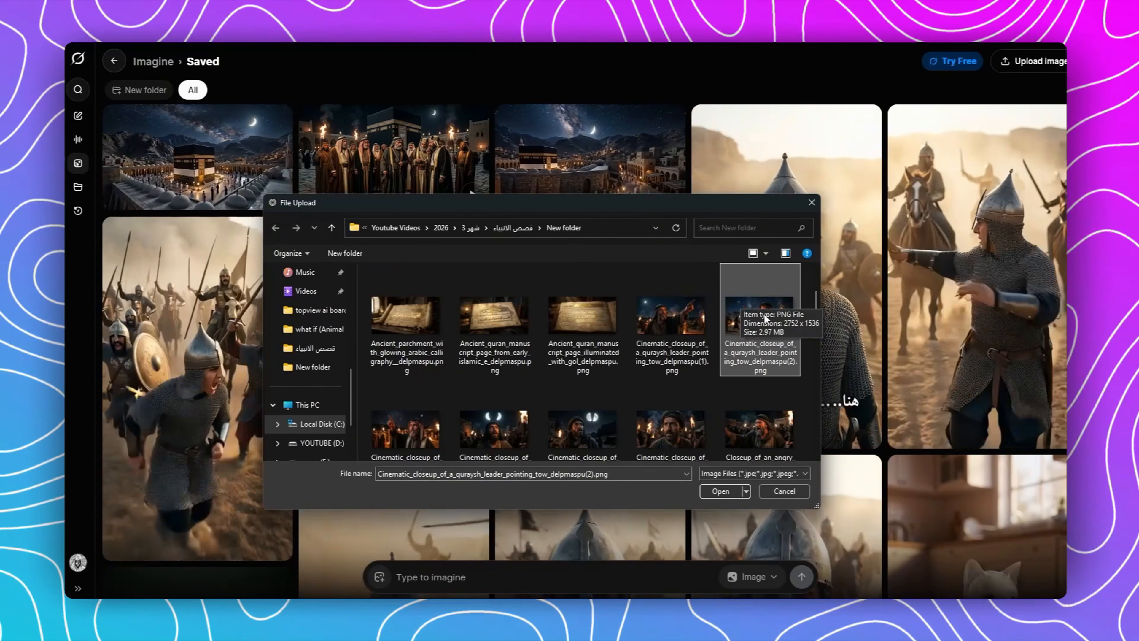
{"action": "left_click", "coordinate": [720, 491]}
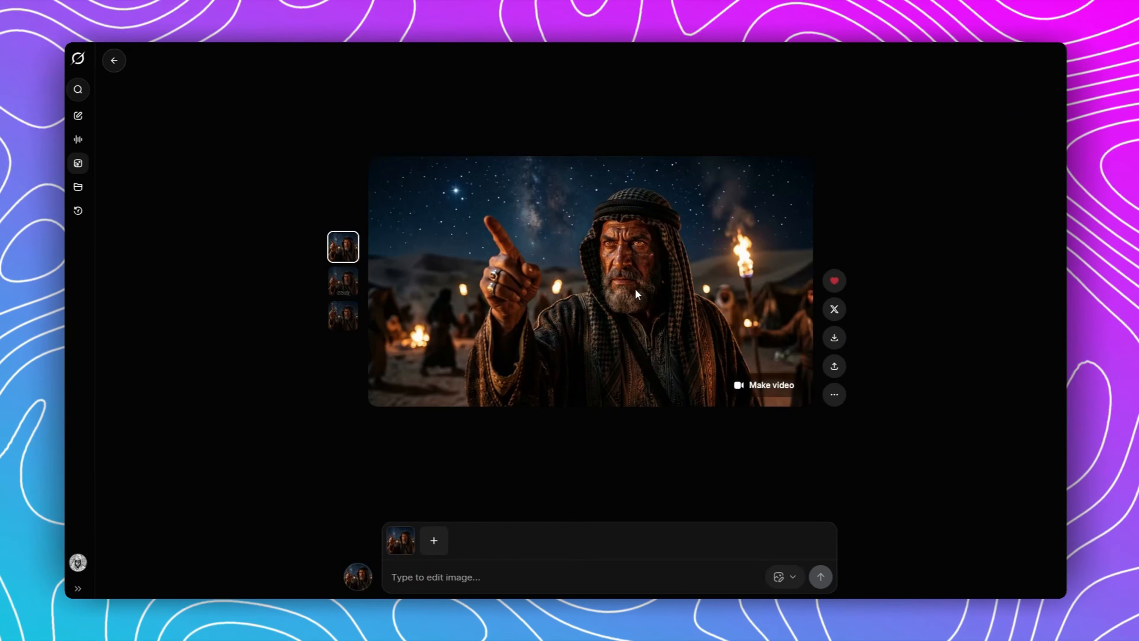
{"action": "left_click", "coordinate": [791, 578]}
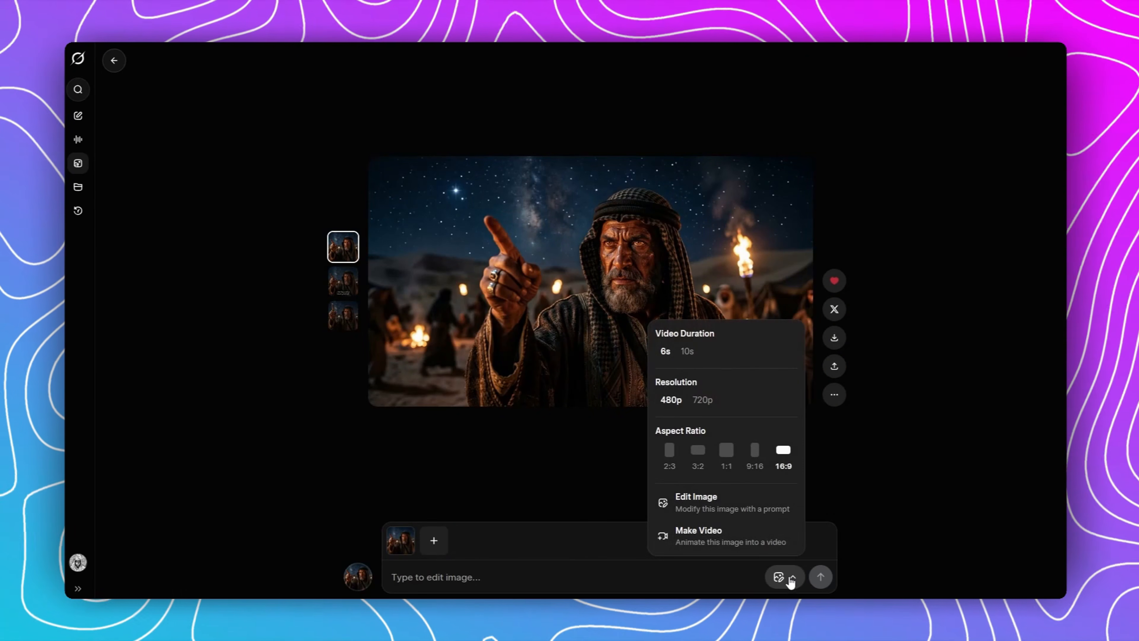
{"action": "left_click", "coordinate": [700, 541]}
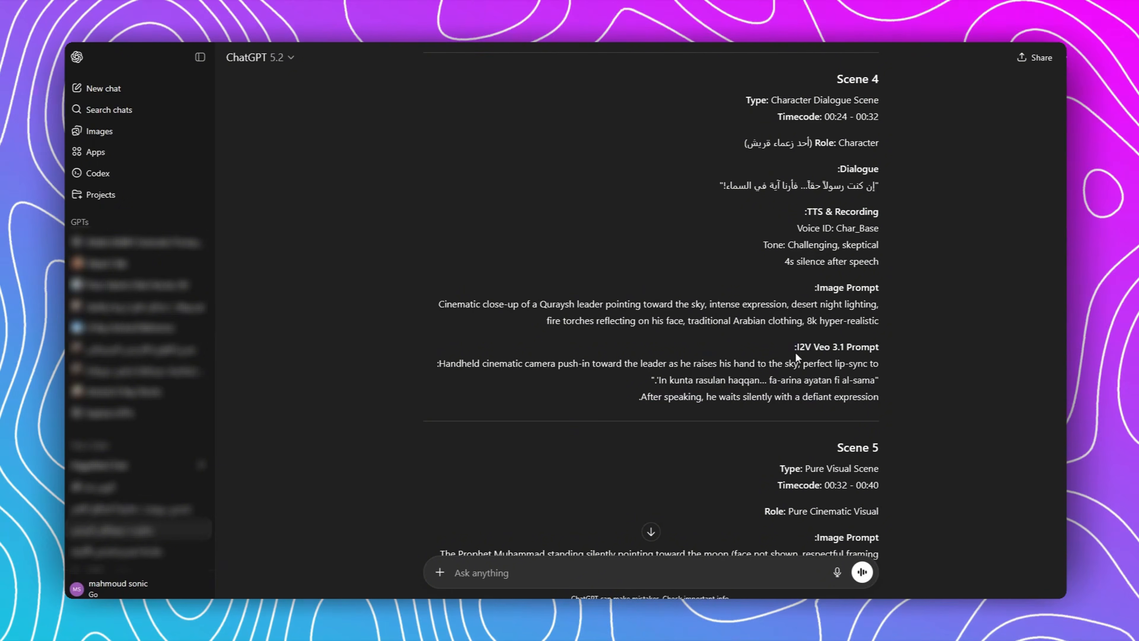
Step: Copy Scene 4's I2V Veo 3.1 prompt from ChatGPT and paste it as the Quraysh leader image's prompt in Grok Imagine
{"action": "left_click_drag", "start_coordinate": [879, 401], "coordinate": [438, 364]}
{"action": "right_click", "coordinate": [483, 370]}
{"action": "left_click", "coordinate": [569, 383]}
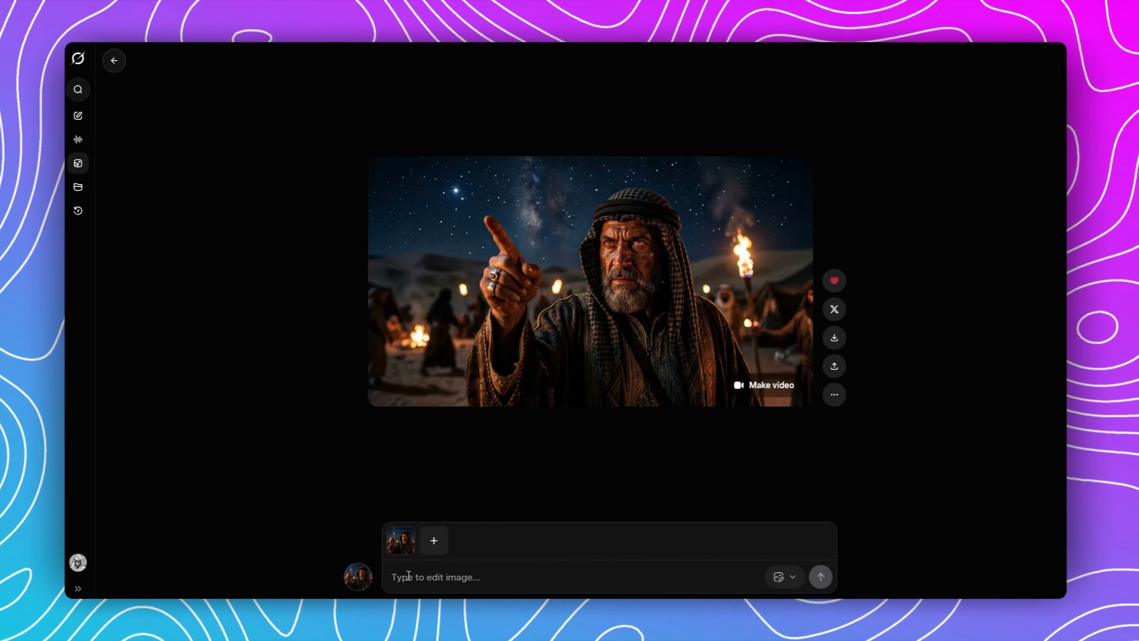
{"action": "right_click", "coordinate": [409, 576]}
{"action": "left_click", "coordinate": [459, 390]}
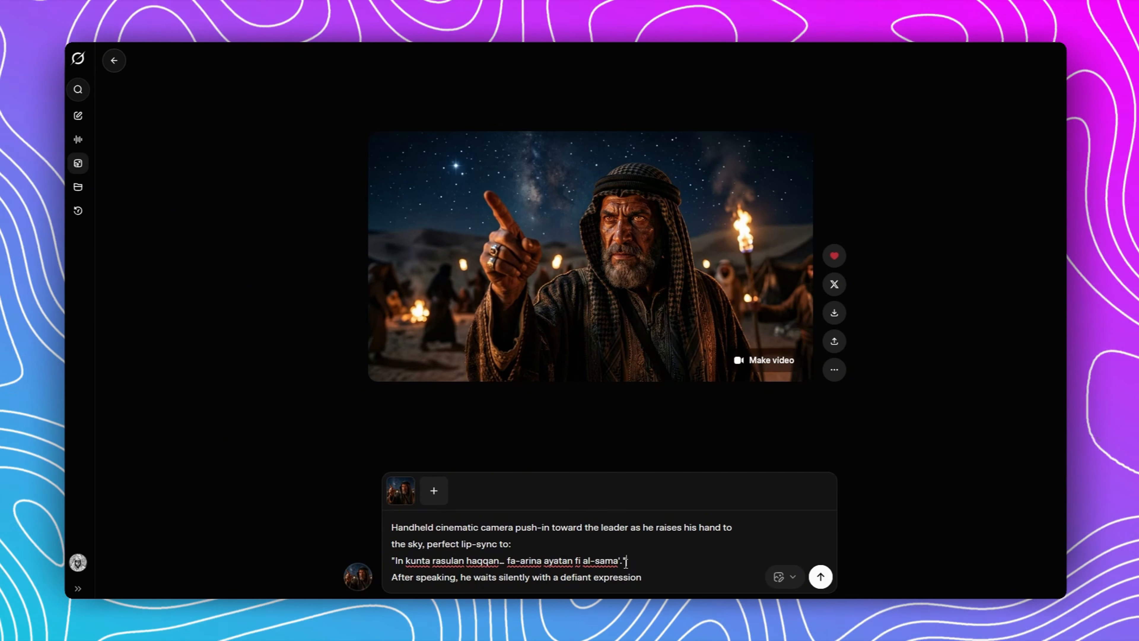
Step: Replace the transliterated line in the Quraysh leader's prompt with Scene 4's Arabic dialogue copied from ChatGPT
{"action": "left_click_drag", "start_coordinate": [625, 562], "coordinate": [410, 559]}
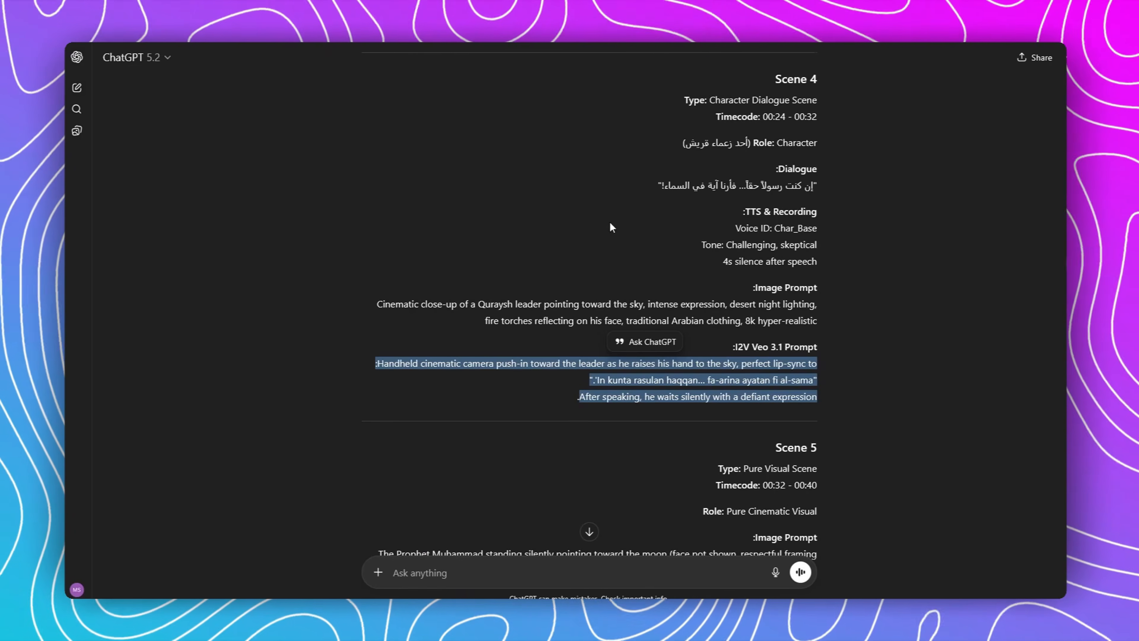
{"action": "left_click_drag", "start_coordinate": [817, 186], "coordinate": [659, 191]}
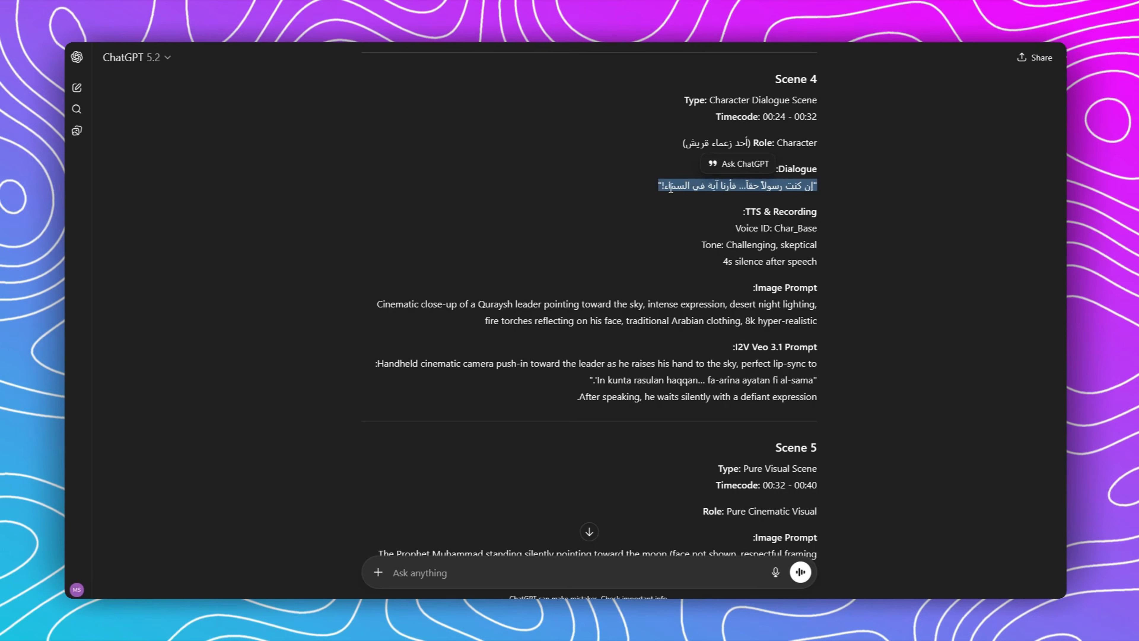
{"action": "right_click", "coordinate": [688, 188]}
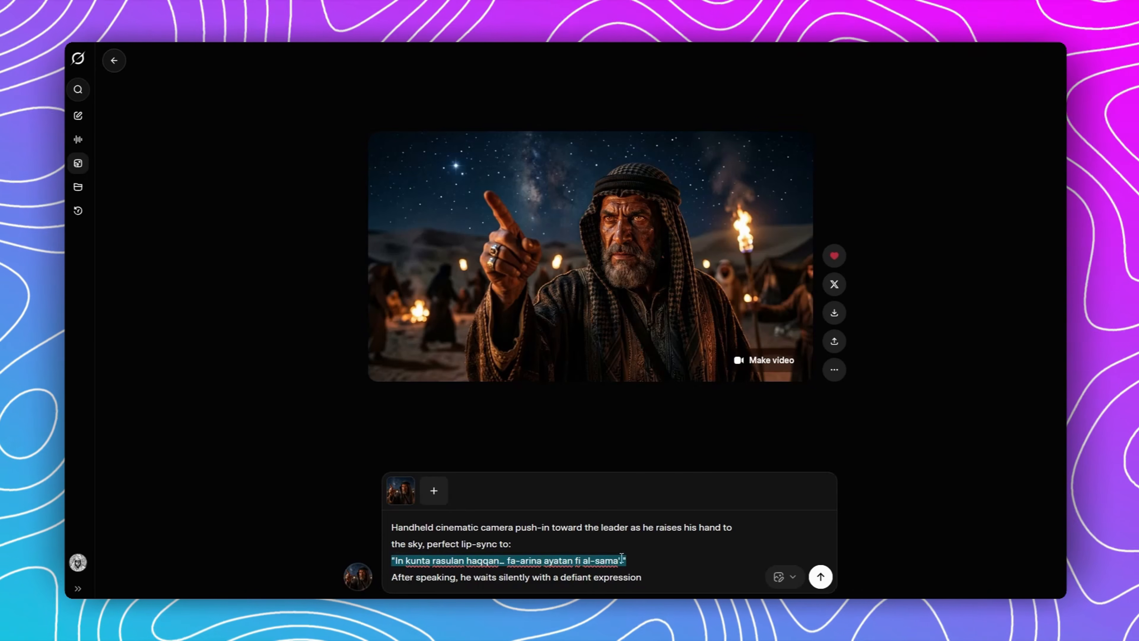
{"action": "left_click_drag", "start_coordinate": [624, 560], "coordinate": [390, 560]}
{"action": "key", "text": "ctrl+v"}
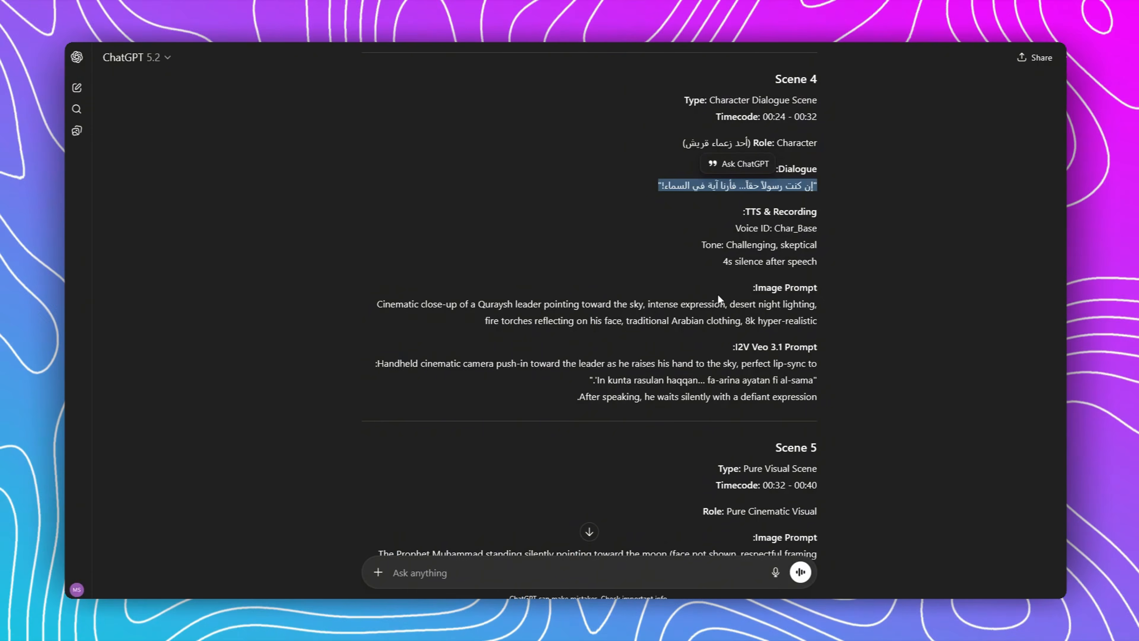
Step: Copy Scene 4's voice ID Char_Base, tone and 4s silence lines from ChatGPT and append them to the Grok Imagine prompt
{"action": "left_click", "coordinate": [741, 209]}
{"action": "left_click_drag", "start_coordinate": [818, 262], "coordinate": [728, 223]}
{"action": "right_click", "coordinate": [793, 234]}
{"action": "left_click", "coordinate": [810, 247]}
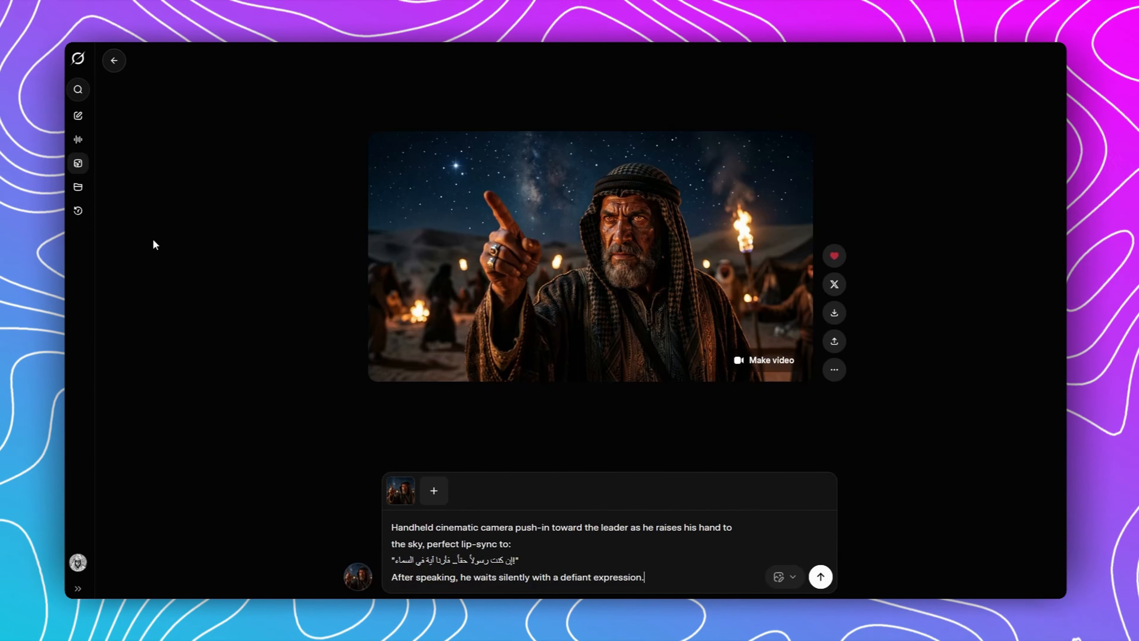
{"action": "right_click", "coordinate": [677, 570]}
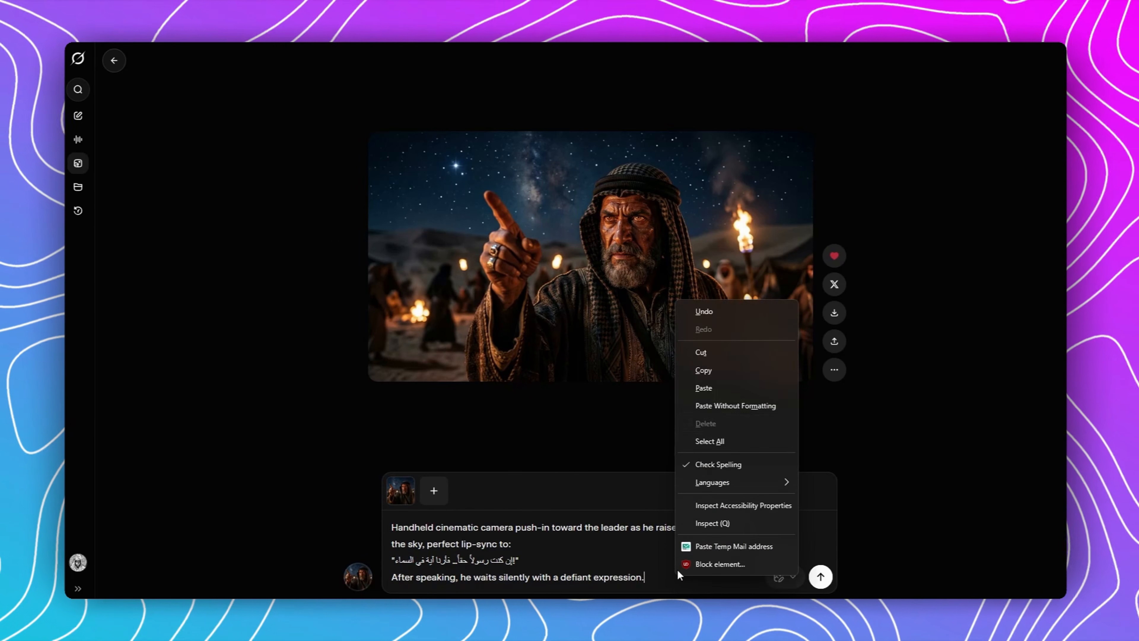
{"action": "left_click", "coordinate": [715, 389]}
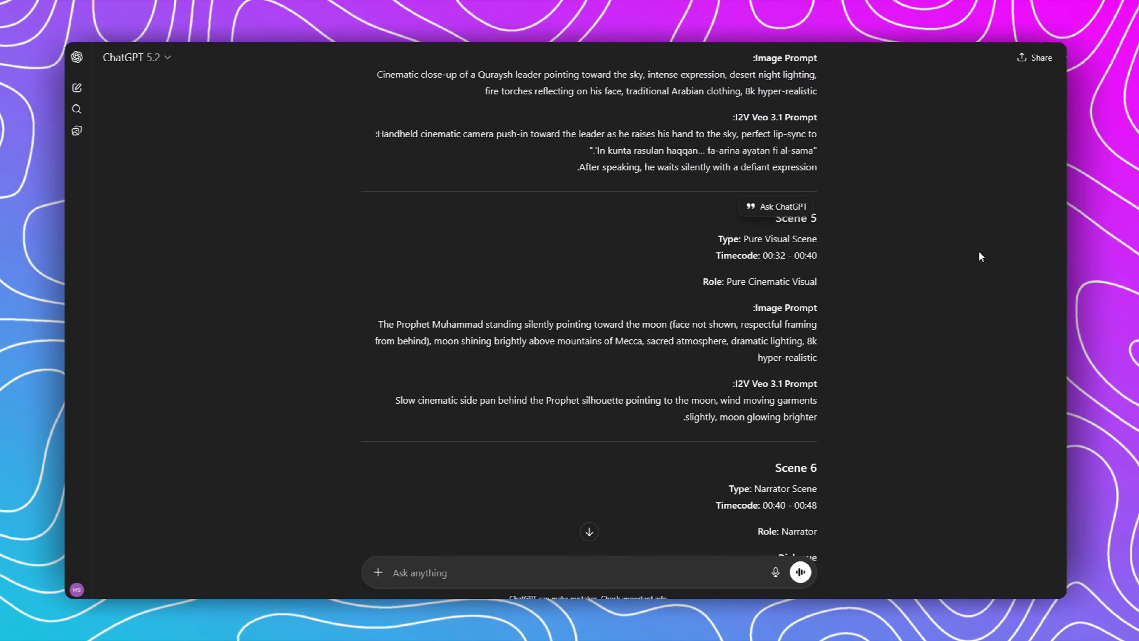
Step: Skim the following scenes in ChatGPT, and generate the Quraysh leader video from the completed prompt in Grok Imagine
{"action": "scroll", "coordinate": [889, 251], "scroll_direction": "down", "scroll_amount": 8}
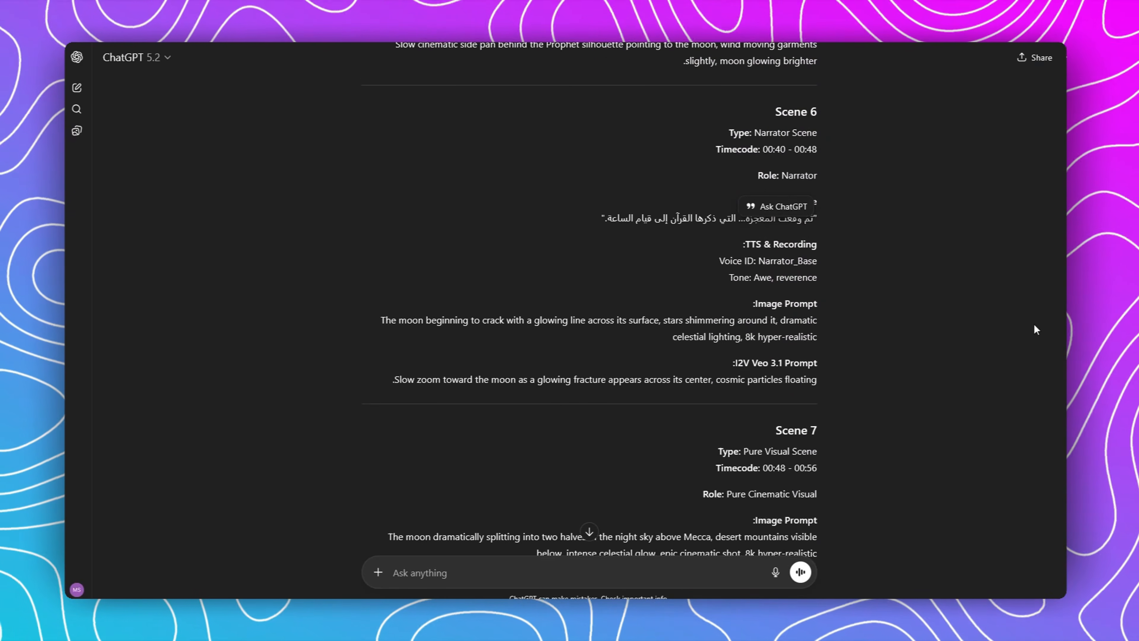
{"action": "scroll", "coordinate": [807, 372], "scroll_direction": "down", "scroll_amount": 2}
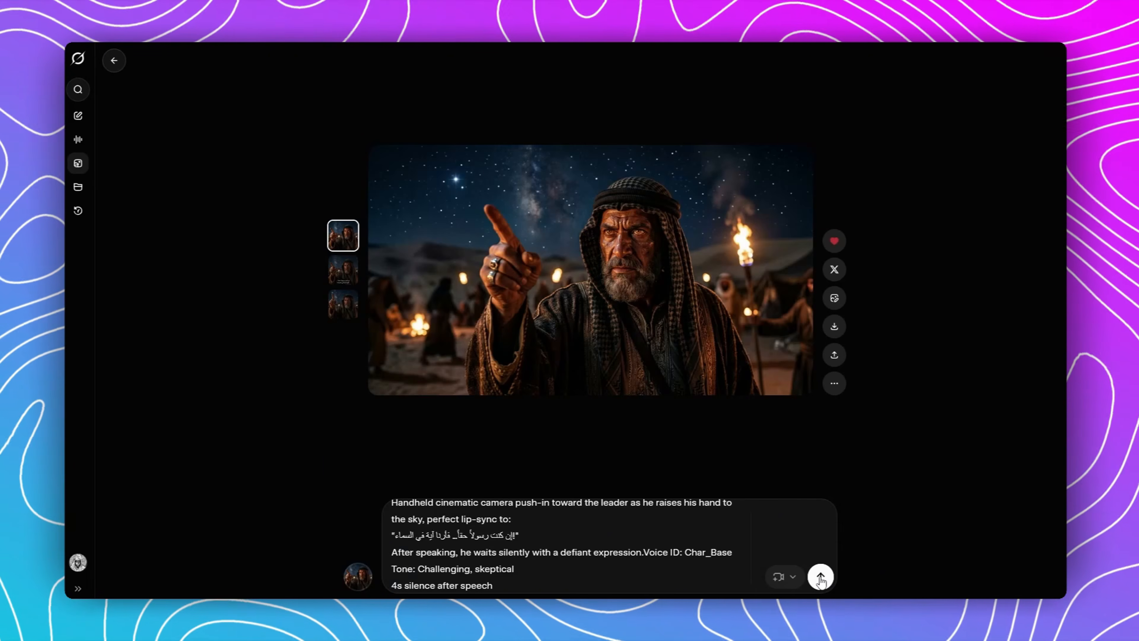
{"action": "left_click", "coordinate": [820, 578]}
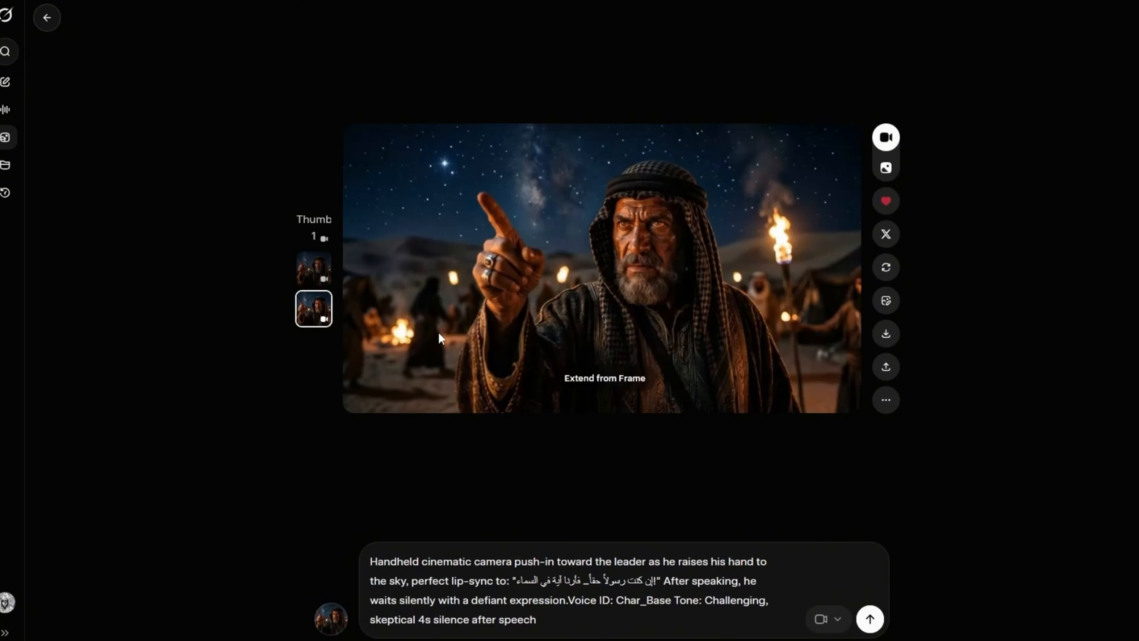
Step: Play the generated Quraysh leader clip and regenerate it with Redo
{"action": "left_click", "coordinate": [368, 381]}
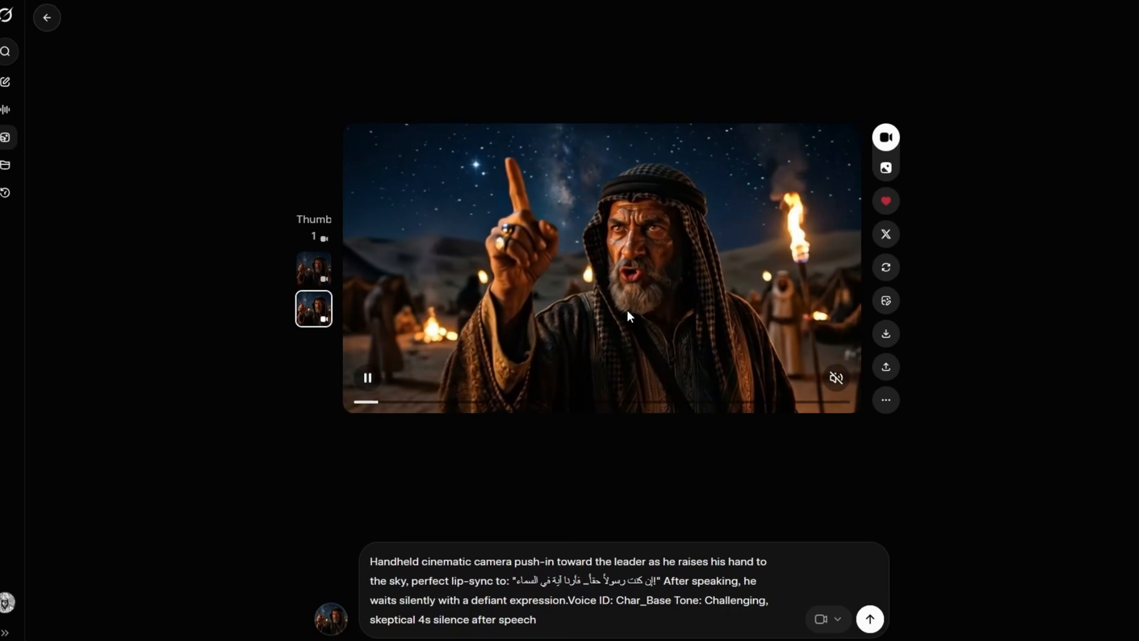
{"action": "left_click", "coordinate": [828, 619]}
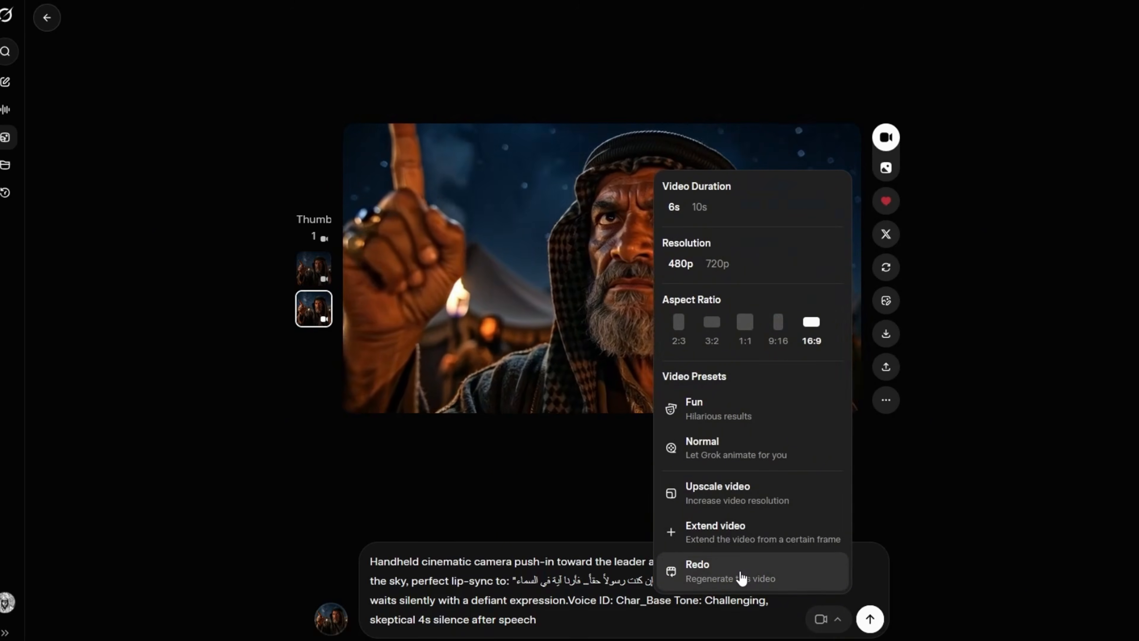
{"action": "left_click", "coordinate": [757, 582]}
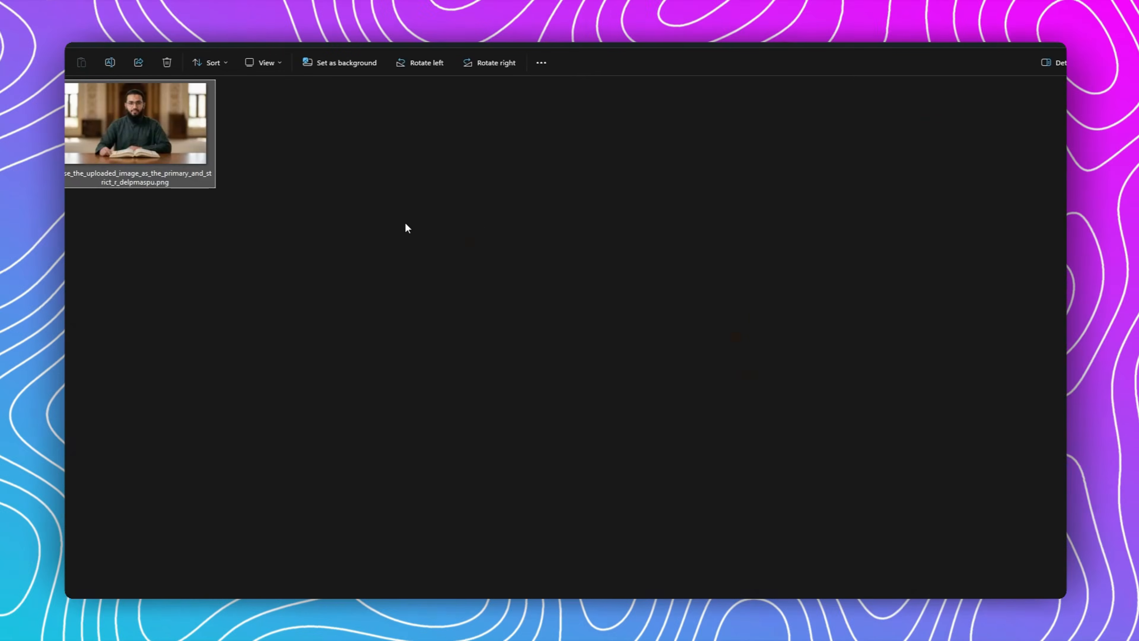
Step: View the narrator image Use_the_uploaded_image_as_the_primary_and_strict_r_delpmaspu.png from its folder and minimize the viewer
{"action": "left_click", "coordinate": [408, 211]}
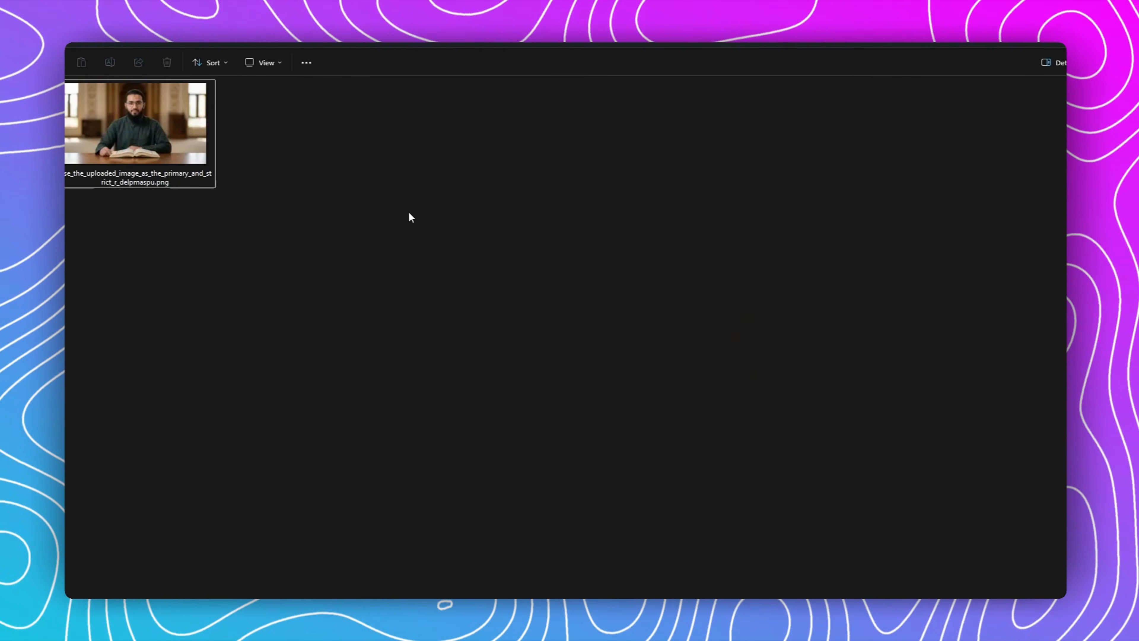
{"action": "double_click", "coordinate": [105, 139]}
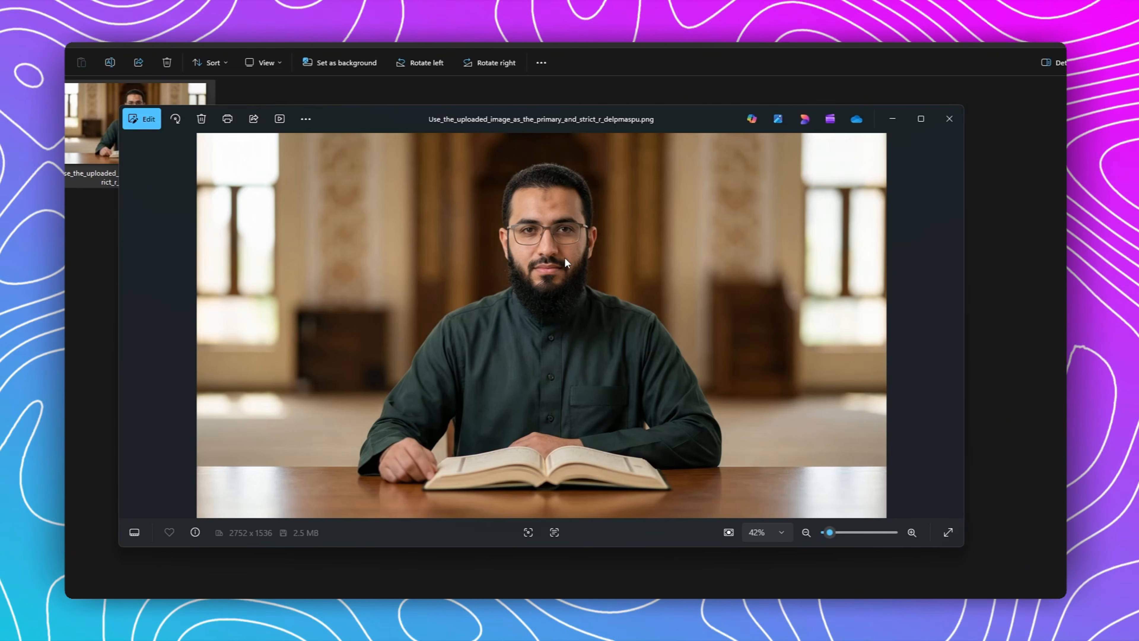
{"action": "left_click", "coordinate": [893, 119]}
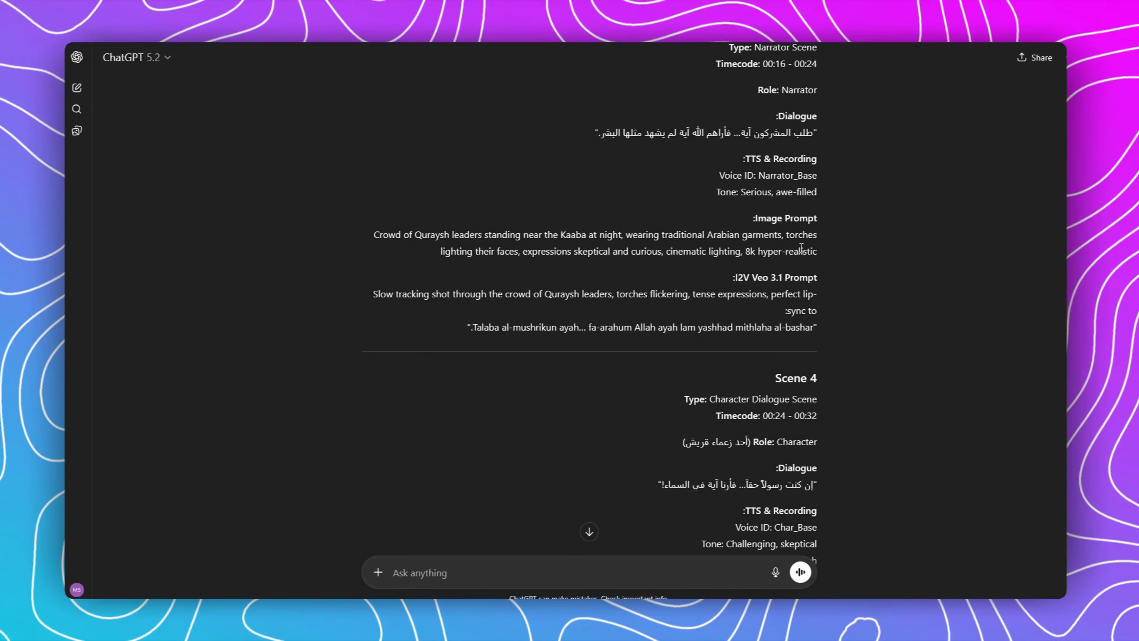
Step: Look through Scenes 1 to 4 of the ChatGPT script for the roles and types of each scene
{"action": "scroll", "coordinate": [788, 296], "scroll_direction": "up", "scroll_amount": 7}
{"action": "scroll", "coordinate": [788, 296], "scroll_direction": "down", "scroll_amount": 3}
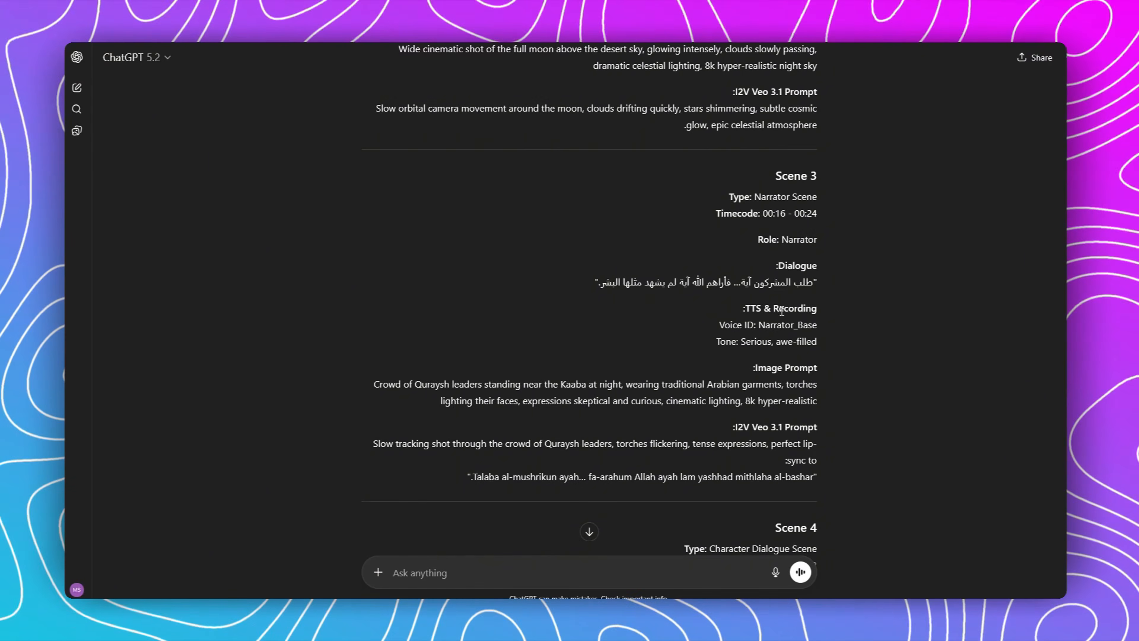
{"action": "scroll", "coordinate": [825, 251], "scroll_direction": "up", "scroll_amount": 2}
{"action": "scroll", "coordinate": [821, 294], "scroll_direction": "down", "scroll_amount": 2}
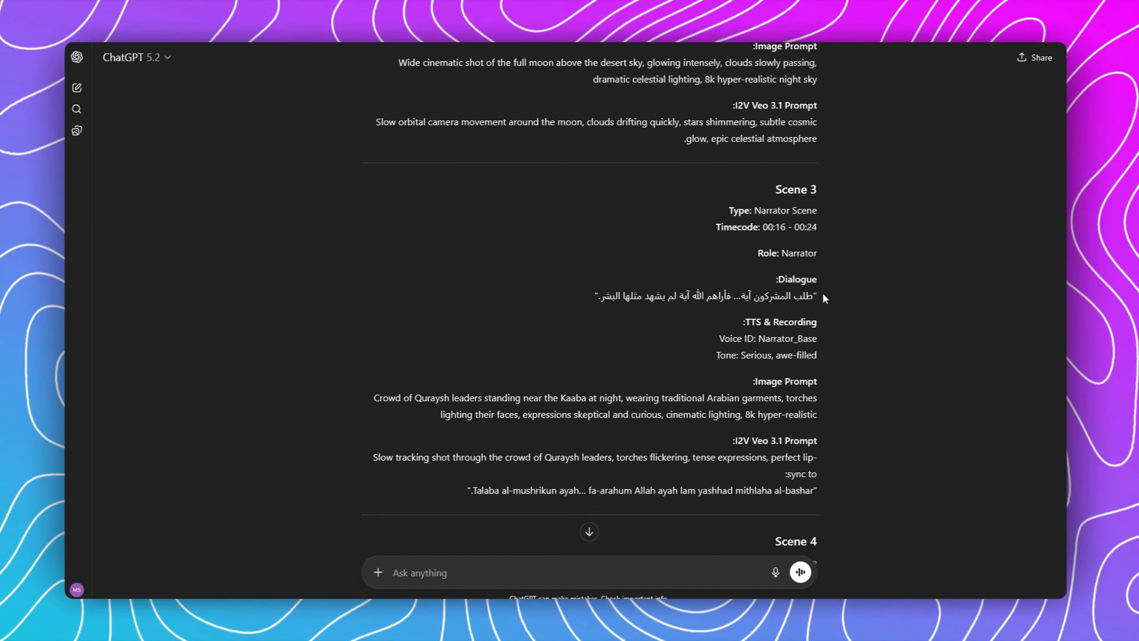
{"action": "scroll", "coordinate": [820, 270], "scroll_direction": "up", "scroll_amount": 5}
{"action": "scroll", "coordinate": [853, 283], "scroll_direction": "up", "scroll_amount": 4}
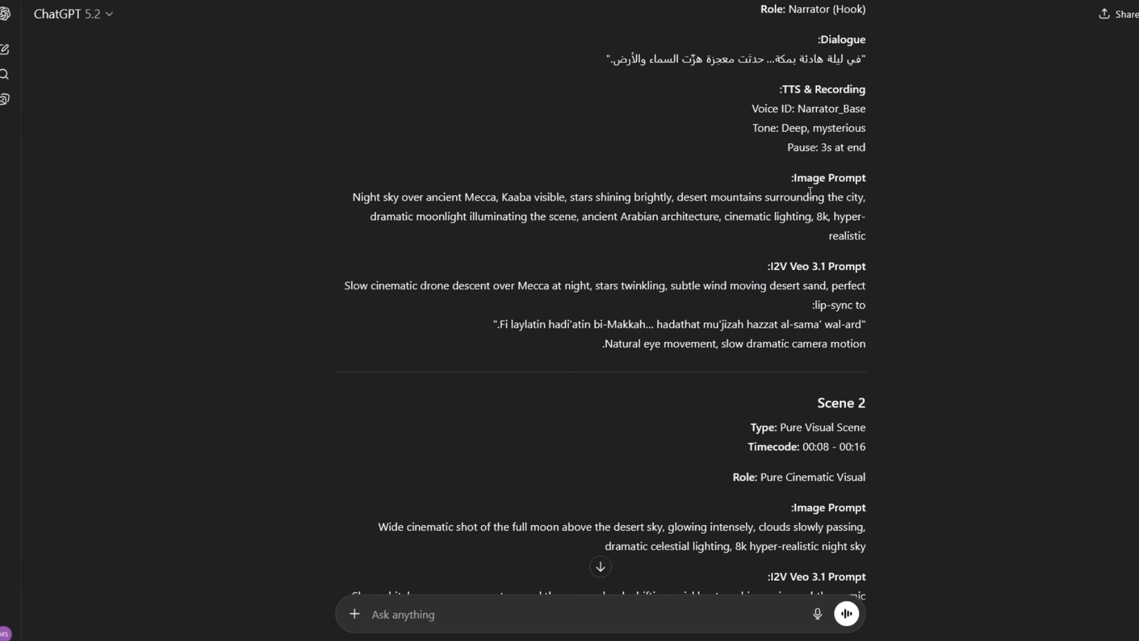
{"action": "scroll", "coordinate": [843, 287], "scroll_direction": "up", "scroll_amount": 3}
{"action": "scroll", "coordinate": [834, 292], "scroll_direction": "down", "scroll_amount": 10}
{"action": "scroll", "coordinate": [831, 296], "scroll_direction": "up", "scroll_amount": 1}
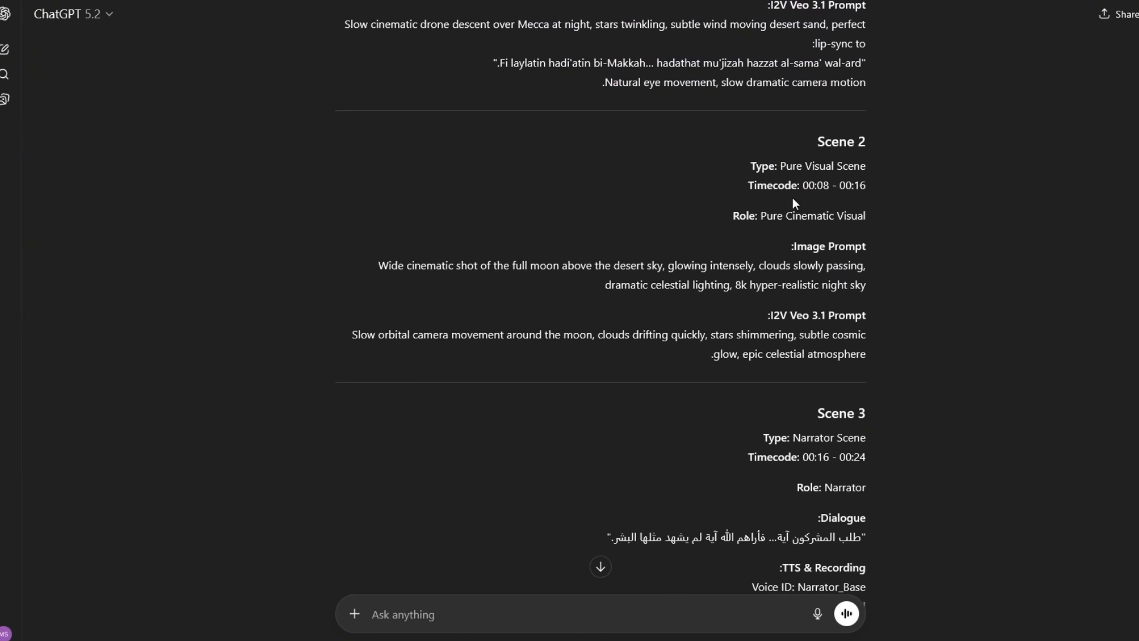
Step: Compare the scene types of Scenes 2, 3 and 5 in the script to pick out a narrator scene
{"action": "triple_click", "coordinate": [841, 141]}
{"action": "left_click", "coordinate": [773, 179]}
{"action": "scroll", "coordinate": [887, 184], "scroll_direction": "down", "scroll_amount": 4}
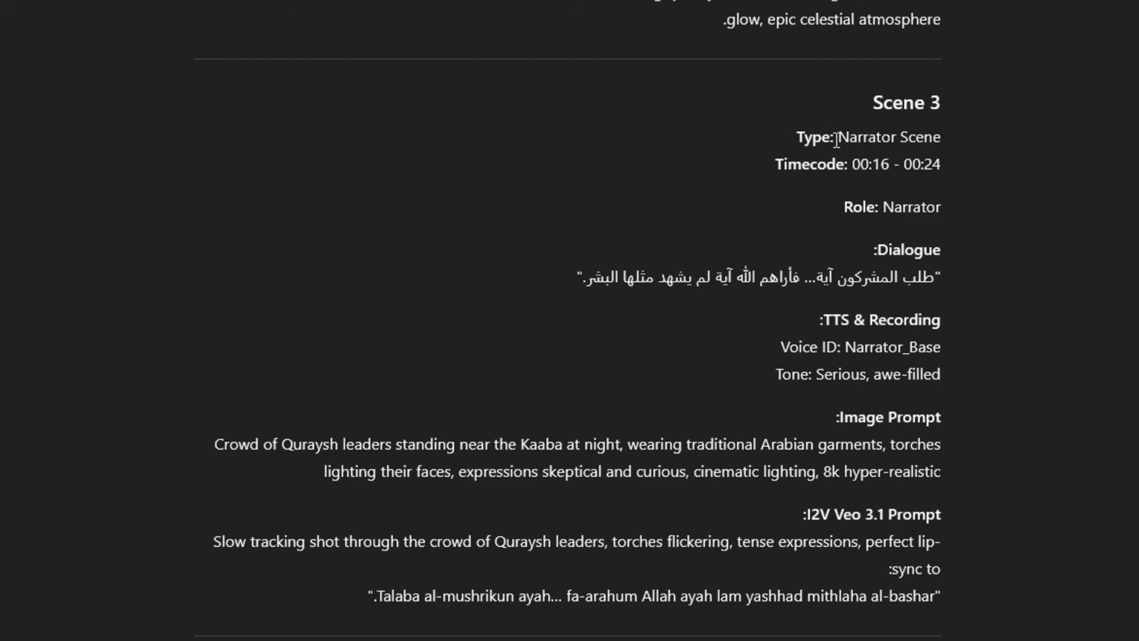
{"action": "left_click", "coordinate": [893, 123]}
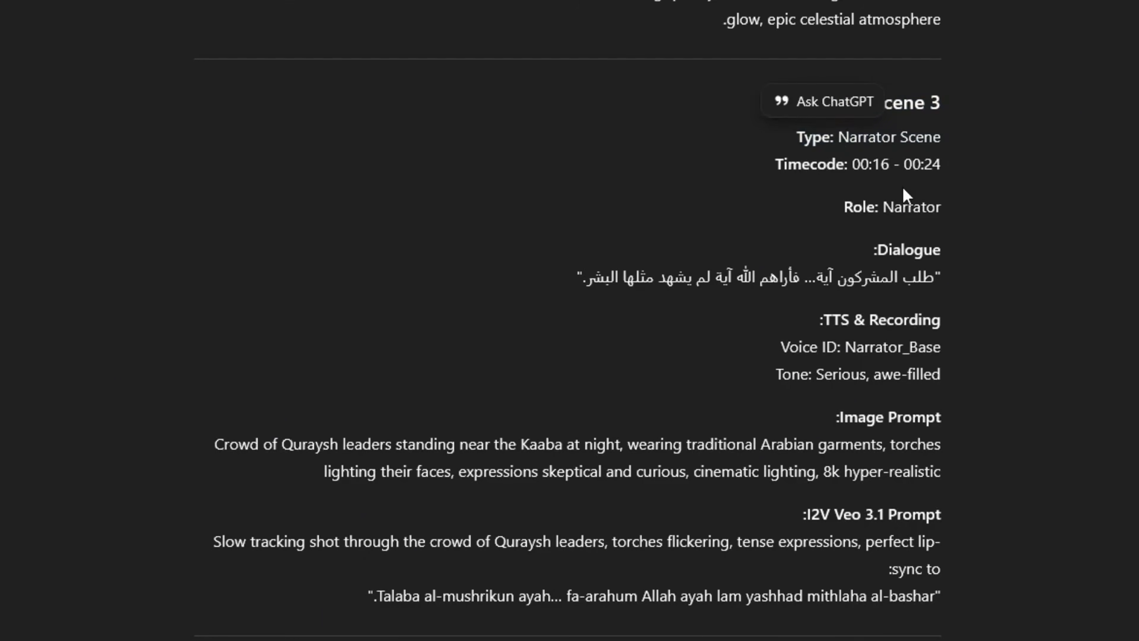
{"action": "scroll", "coordinate": [902, 186], "scroll_direction": "down", "scroll_amount": 10}
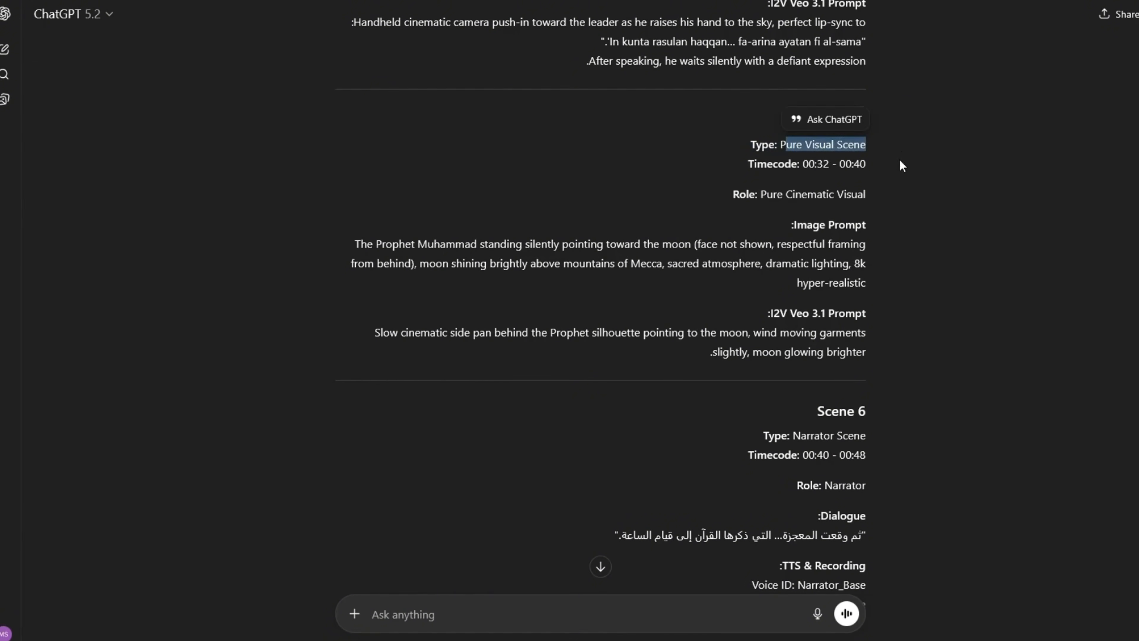
{"action": "scroll", "coordinate": [869, 193], "scroll_direction": "up", "scroll_amount": 10}
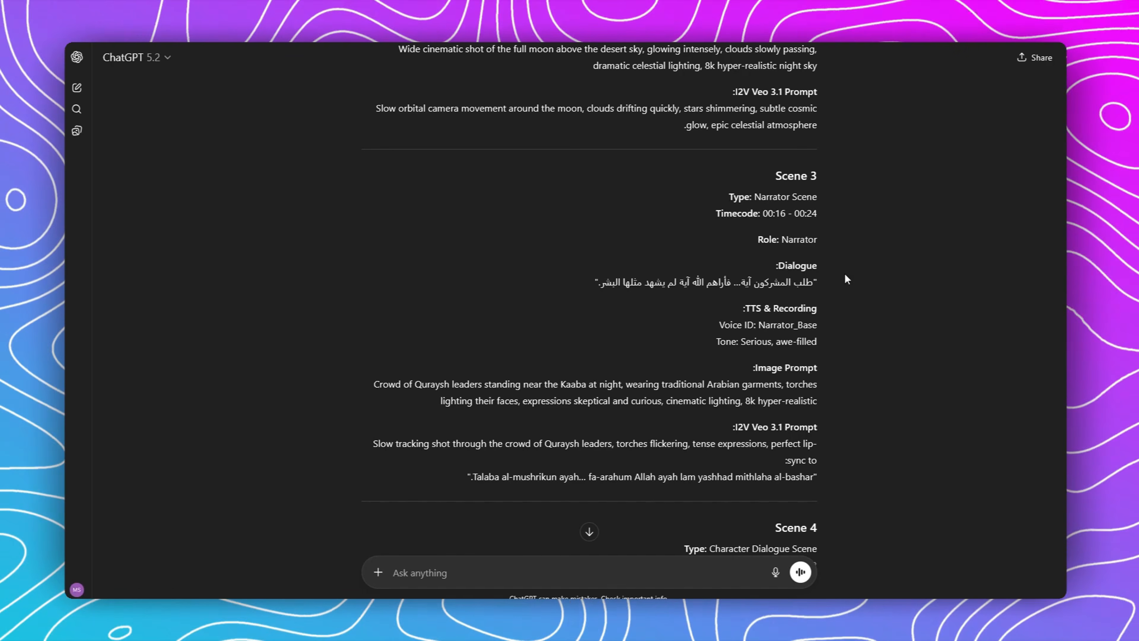
{"action": "left_click_drag", "start_coordinate": [723, 198], "coordinate": [828, 196]}
{"action": "left_click", "coordinate": [777, 174]}
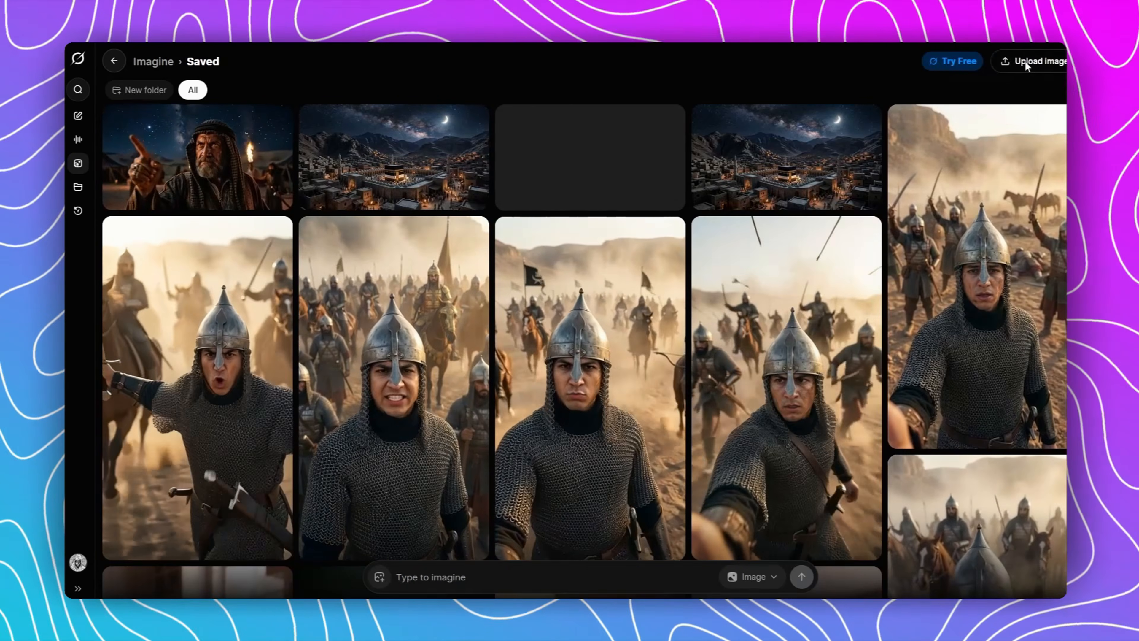
Step: Upload Use_the_uploaded_image_as_the_primary_and_strict_r_delpmaspu.png to the saved Imagine collection in Grok
{"action": "left_click", "coordinate": [1022, 61]}
{"action": "scroll", "coordinate": [442, 330], "scroll_direction": "up", "scroll_amount": 5}
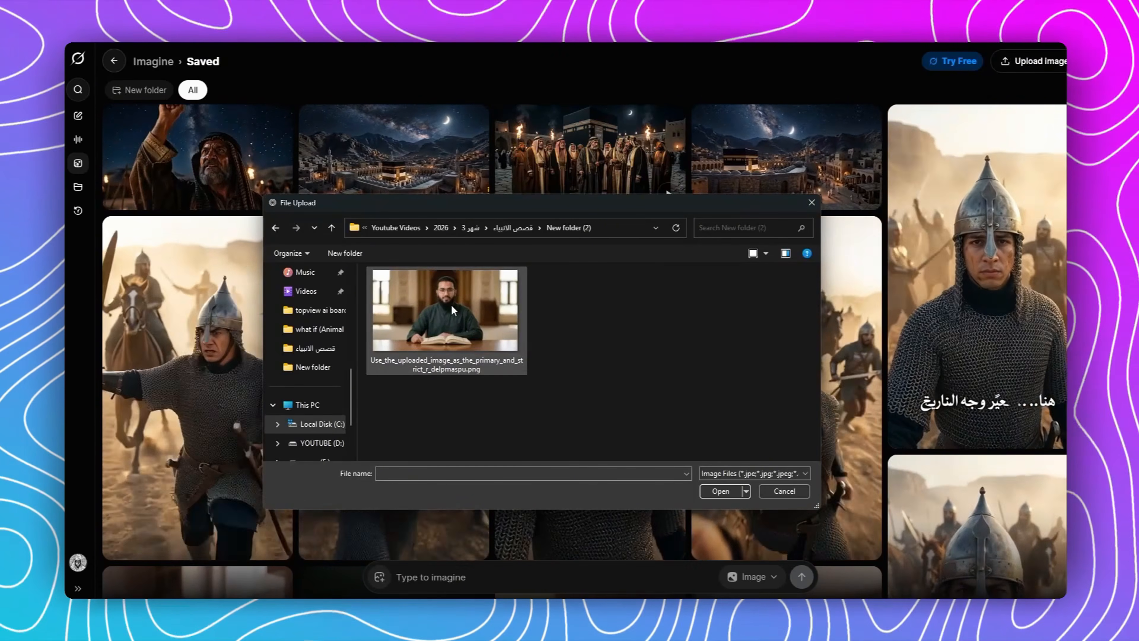
{"action": "left_click", "coordinate": [440, 303]}
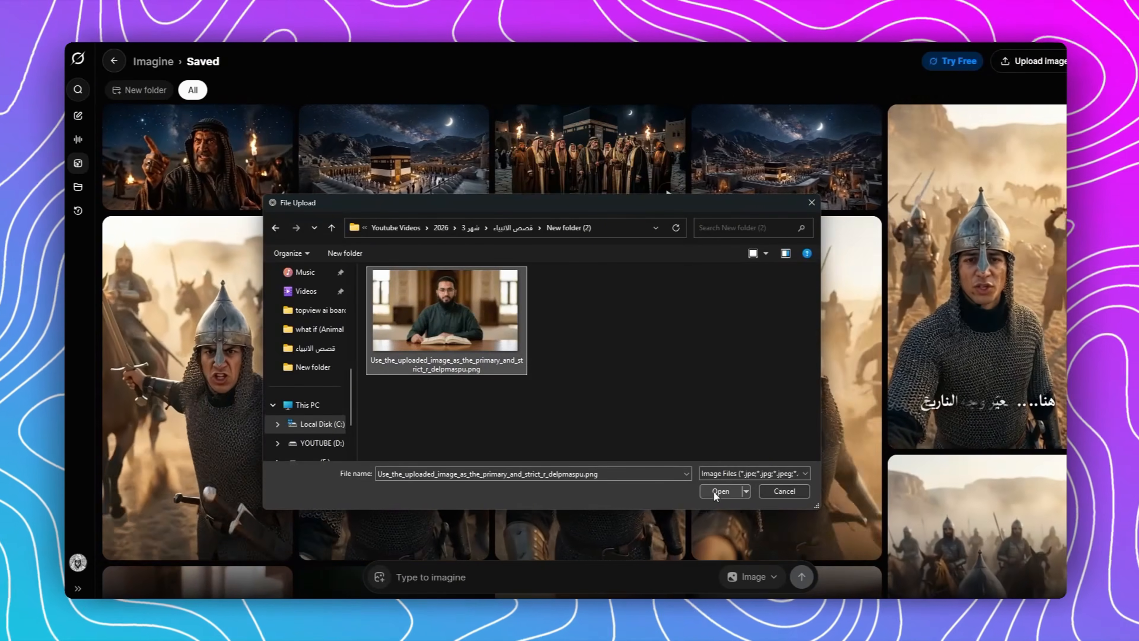
{"action": "left_click", "coordinate": [720, 491]}
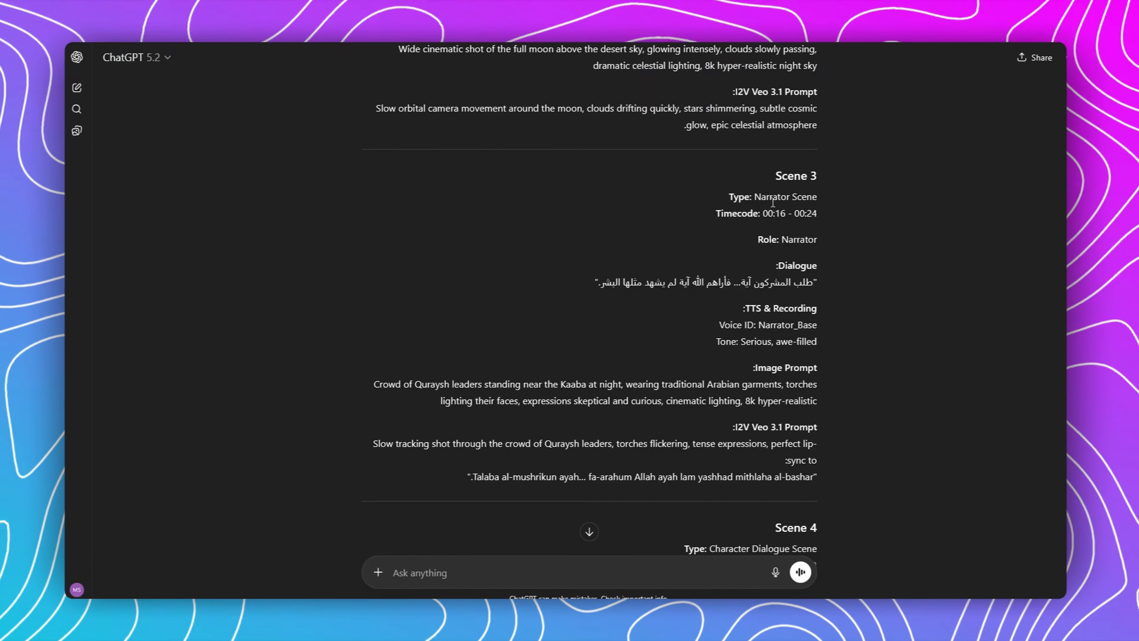
Step: Copy Scene 3's Dialogue heading and Arabic line from ChatGPT, and choose Make Video for the uploaded narrator image in Grok Imagine
{"action": "left_click_drag", "start_coordinate": [762, 171], "coordinate": [821, 176]}
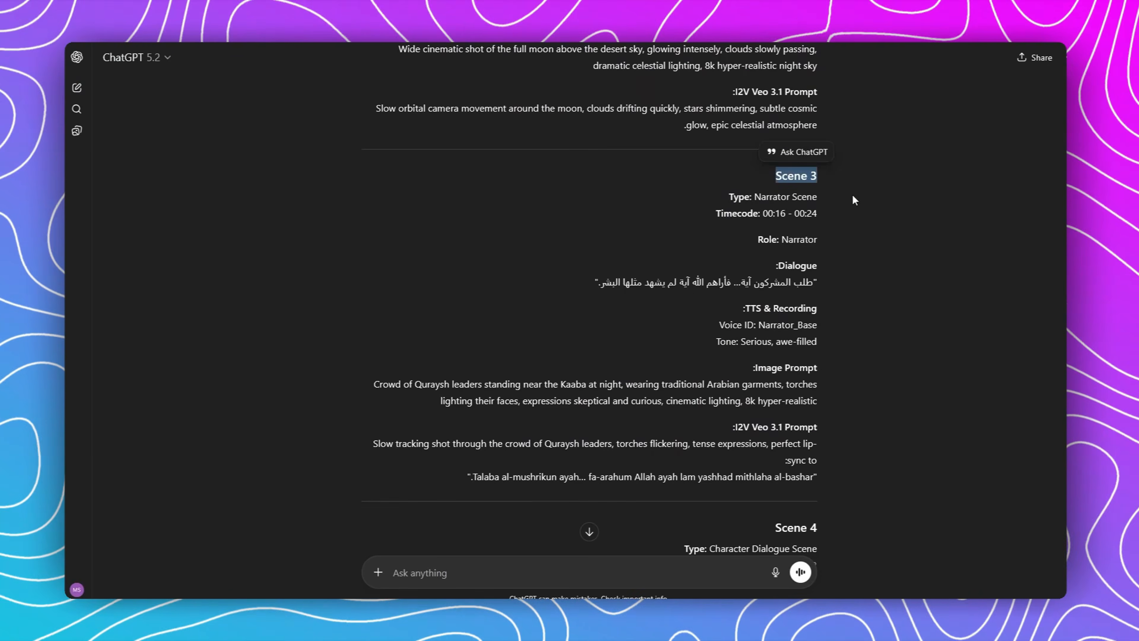
{"action": "left_click", "coordinate": [814, 189]}
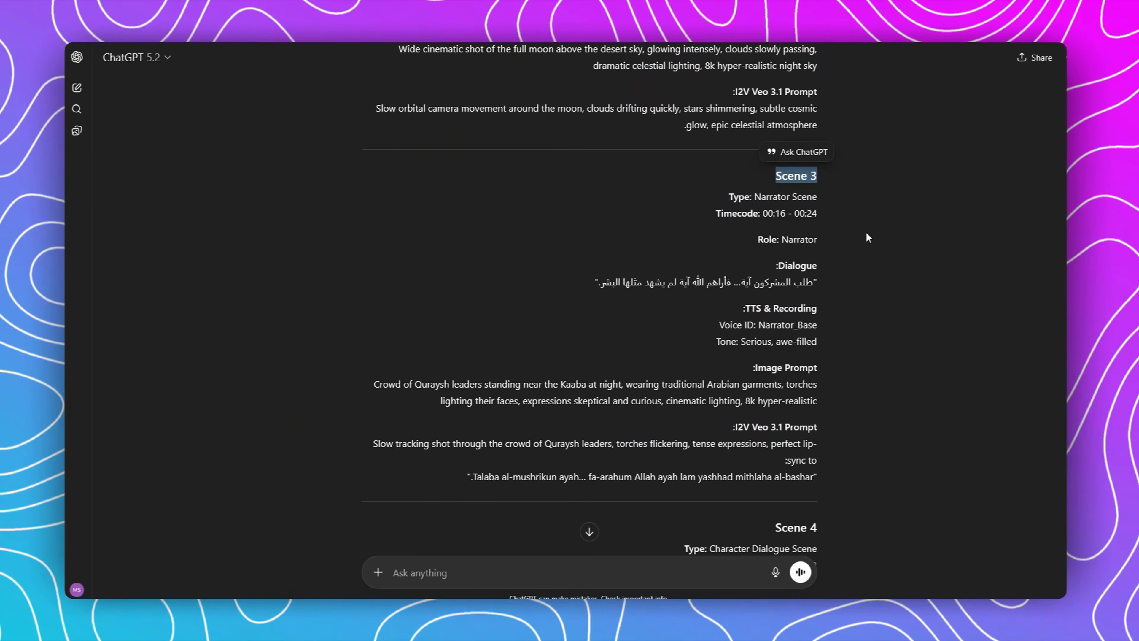
{"action": "left_click_drag", "start_coordinate": [837, 268], "coordinate": [748, 288]}
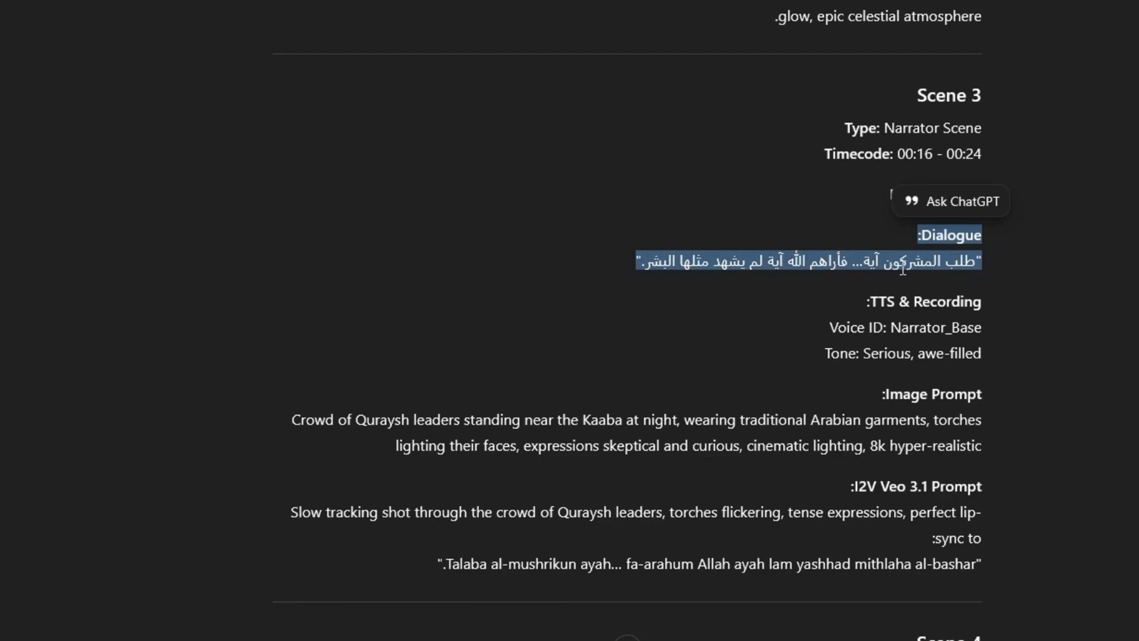
{"action": "right_click", "coordinate": [893, 269]}
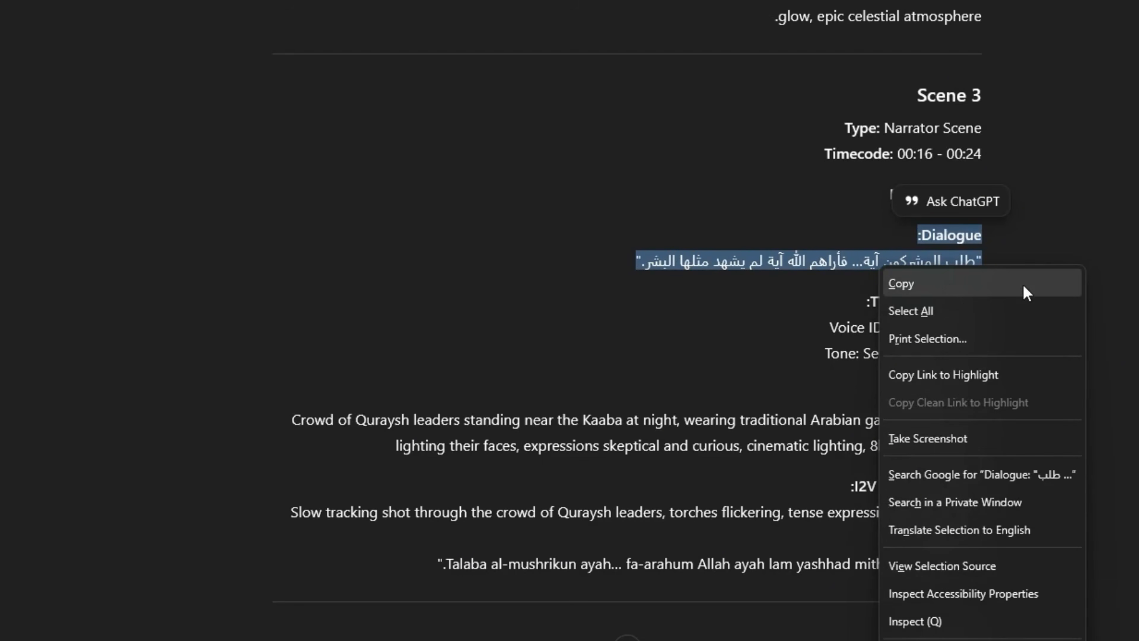
{"action": "left_click", "coordinate": [946, 279]}
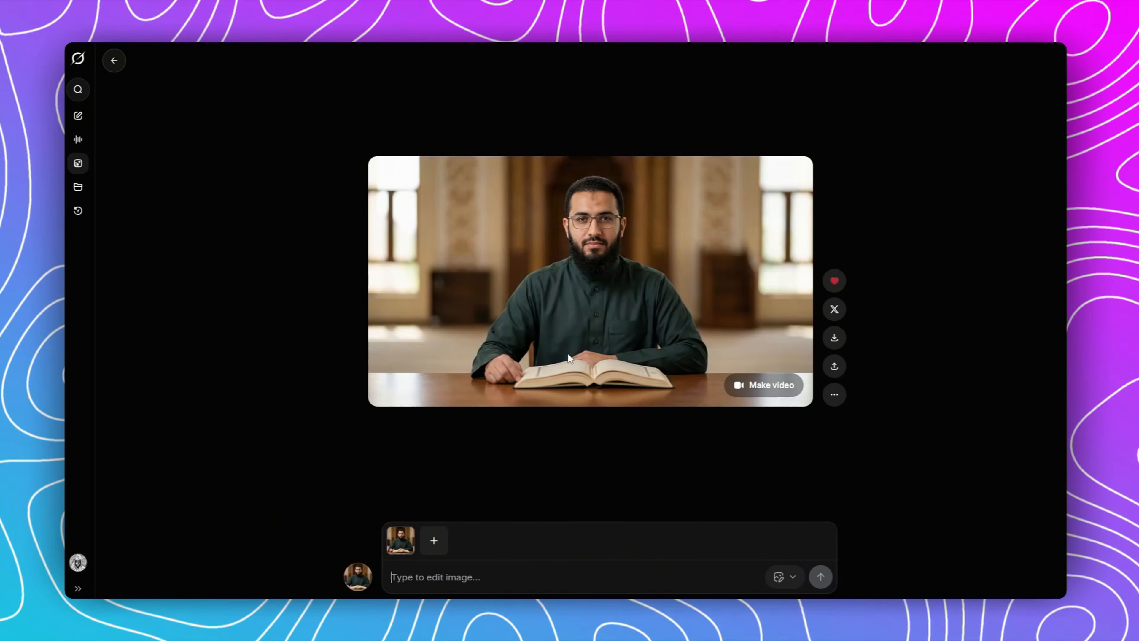
{"action": "left_click", "coordinate": [793, 578]}
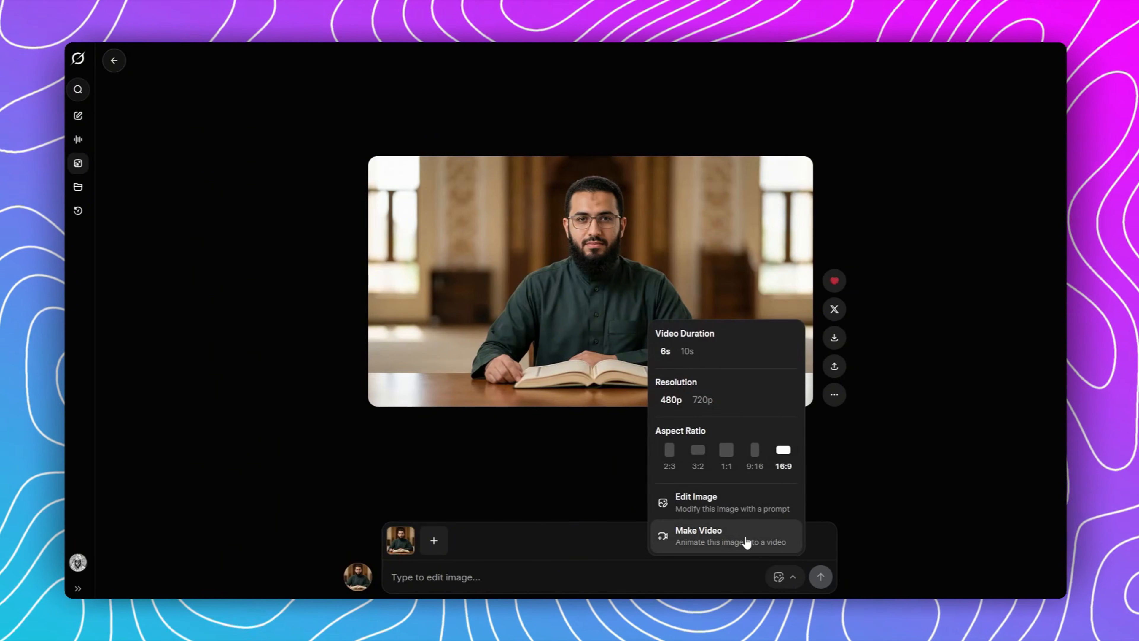
{"action": "left_click", "coordinate": [727, 540]}
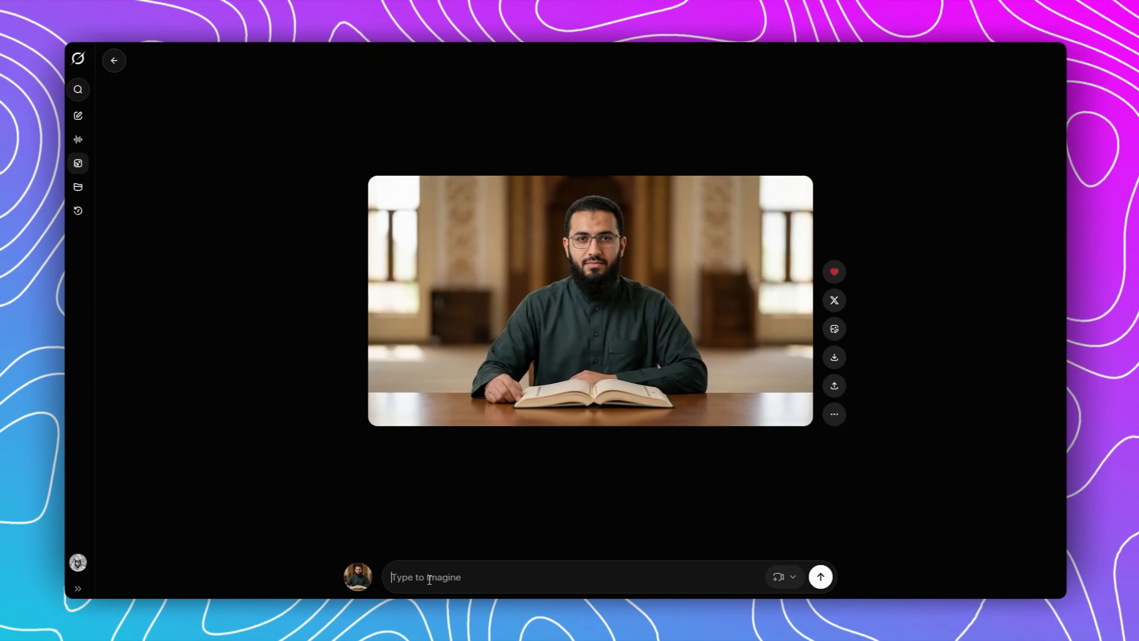
Step: Paste Scene 3's Arabic dialogue into the narrator image's prompt, remove the blank line above it, generate the video and play the result
{"action": "right_click", "coordinate": [429, 580]}
{"action": "left_click", "coordinate": [472, 401]}
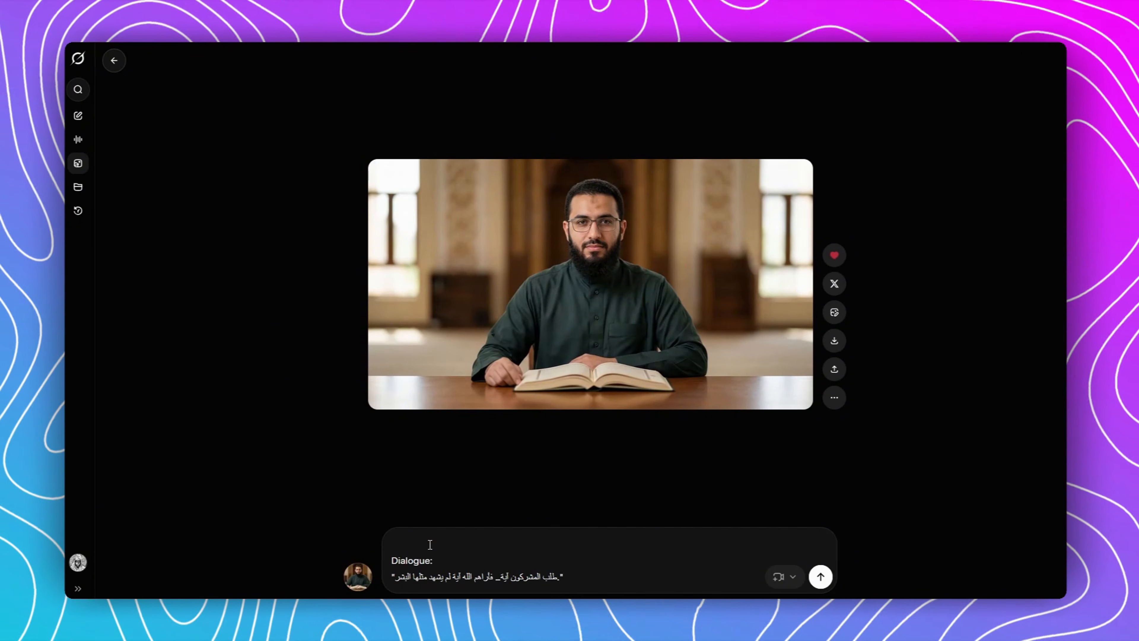
{"action": "left_click", "coordinate": [392, 559]}
{"action": "key", "text": "BackSpace"}
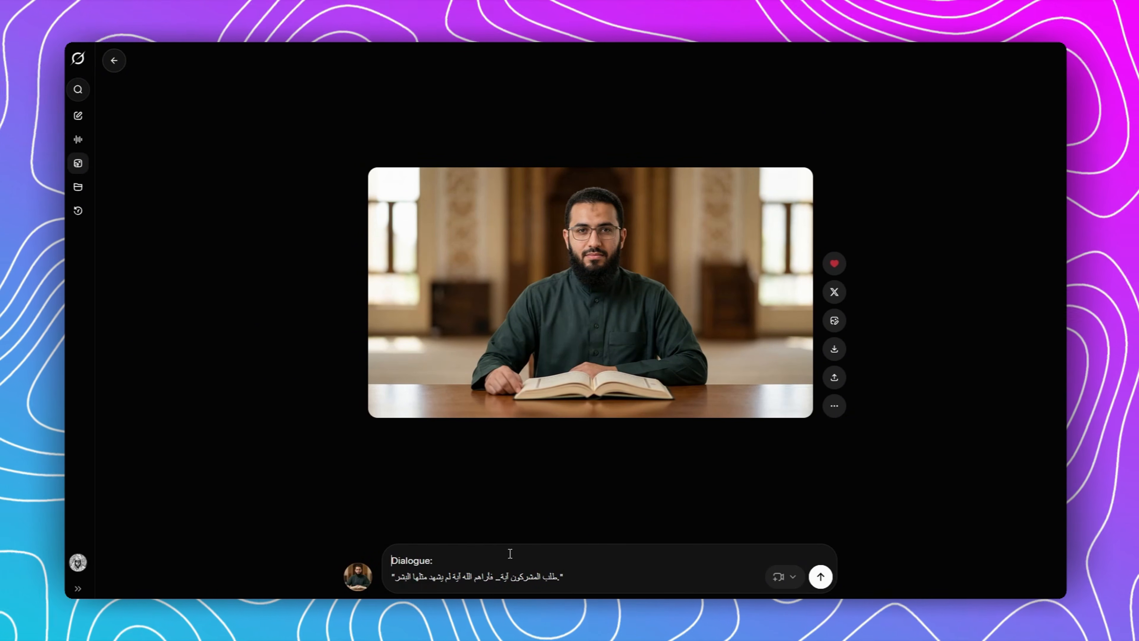
{"action": "key", "text": "Return"}
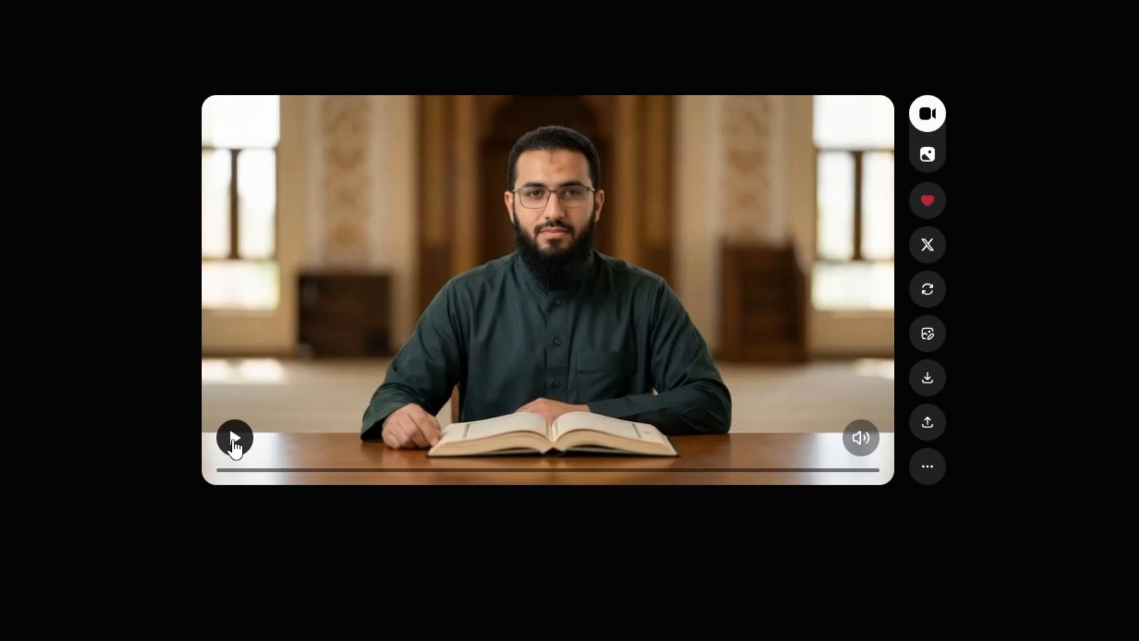
{"action": "left_click", "coordinate": [389, 395]}
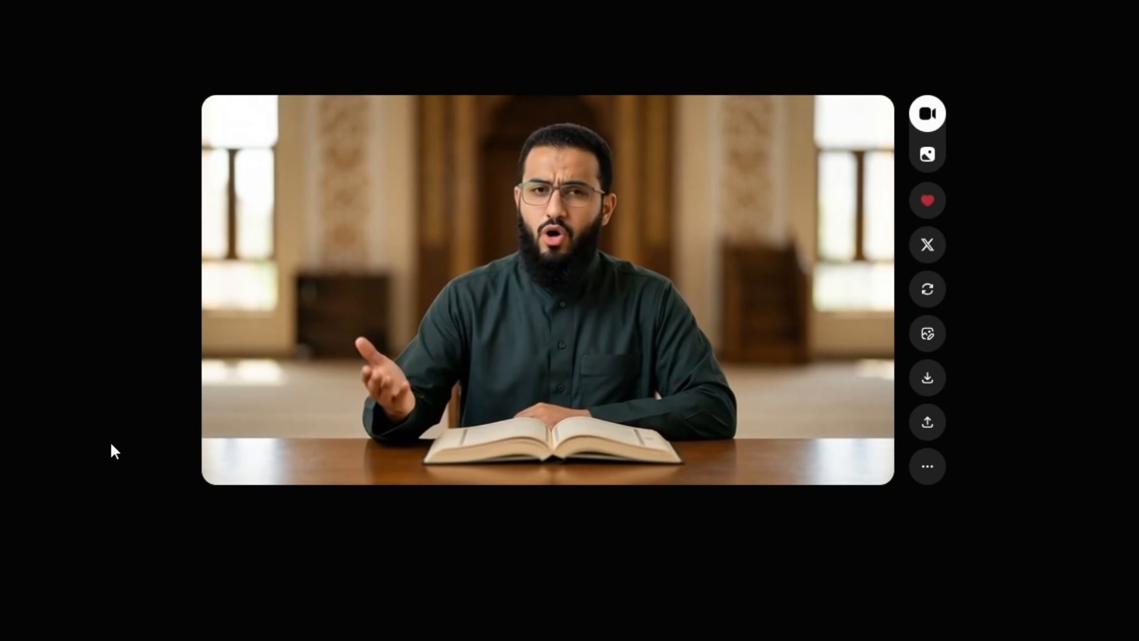
{"action": "mouse_move", "coordinate": [235, 447]}
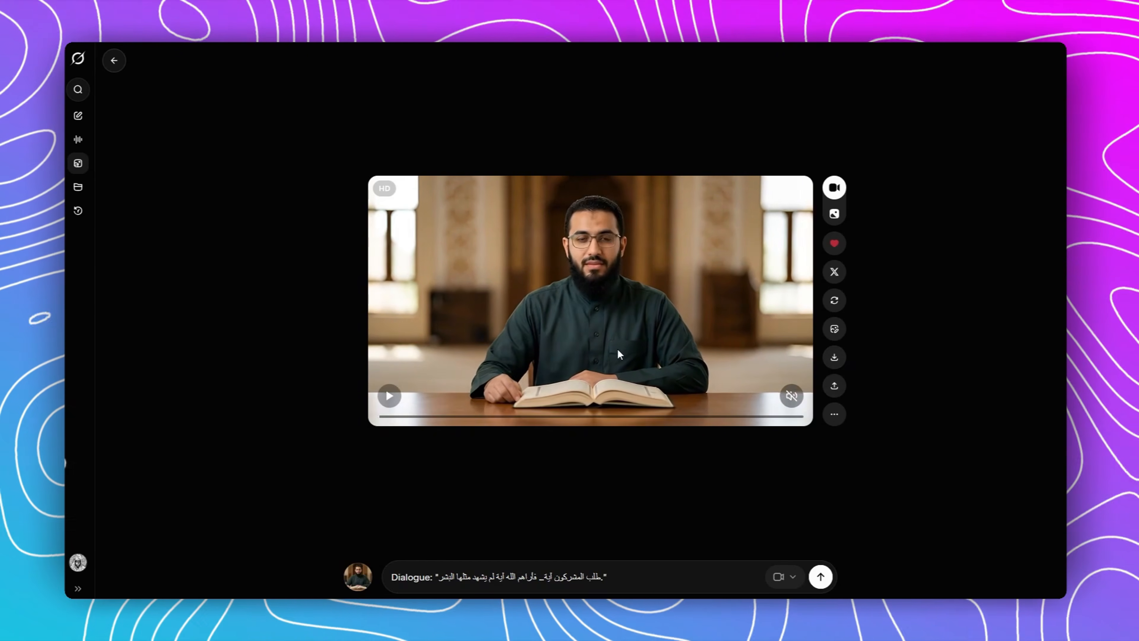
Step: Return to the saved Imagine collection and look through the generated scene clips
{"action": "key", "text": "Escape"}
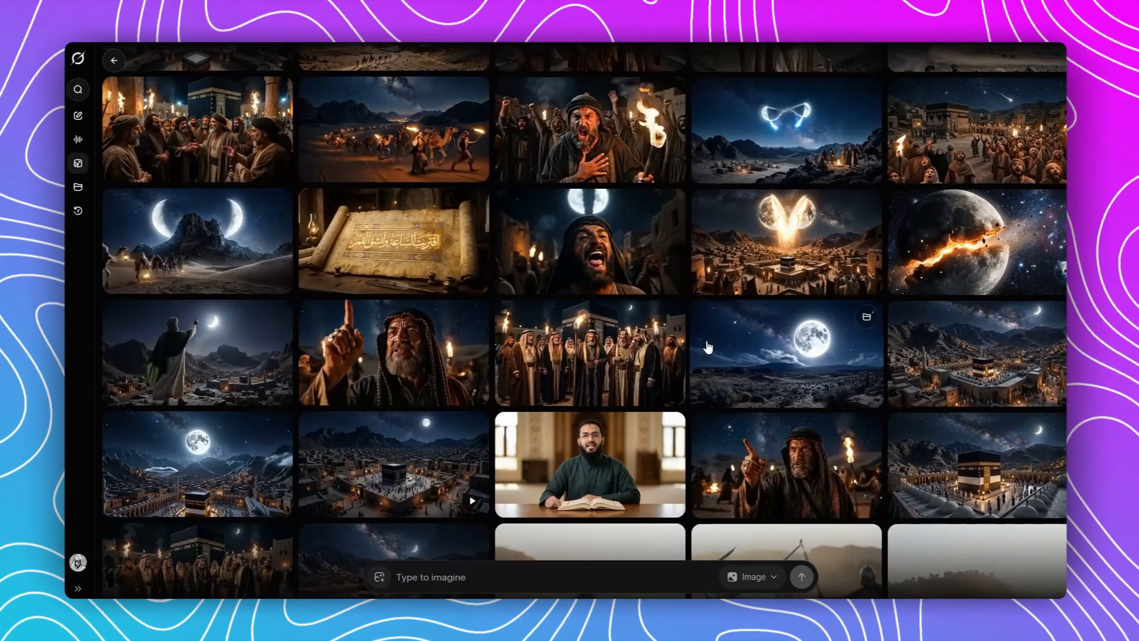
{"action": "scroll", "coordinate": [695, 332], "scroll_direction": "up", "scroll_amount": 8}
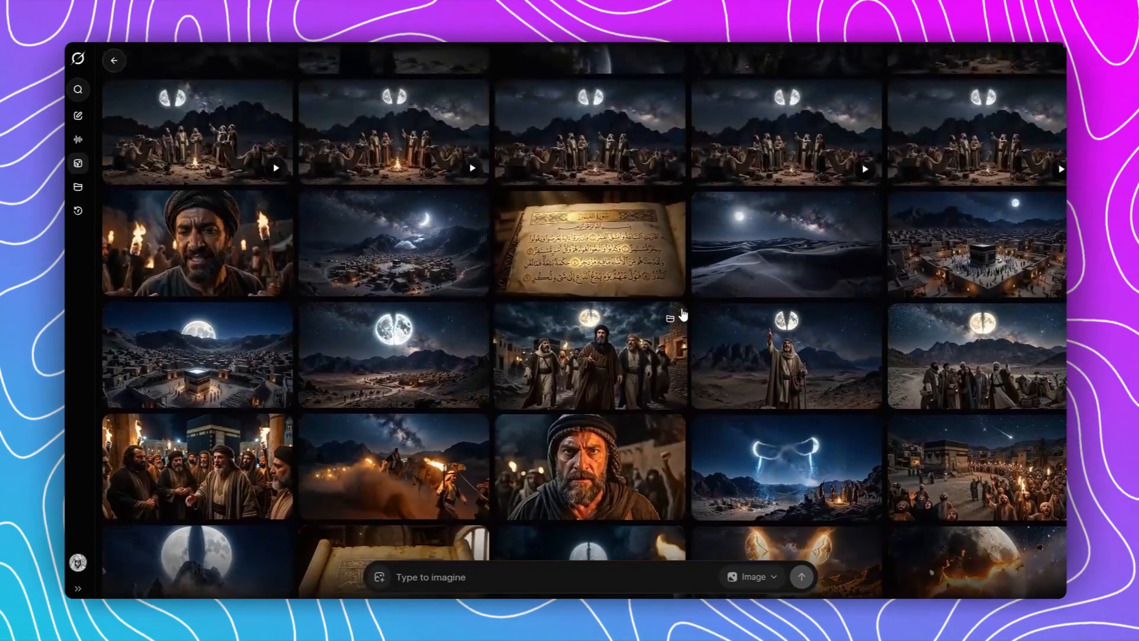
{"action": "scroll", "coordinate": [695, 296], "scroll_direction": "up", "scroll_amount": 3}
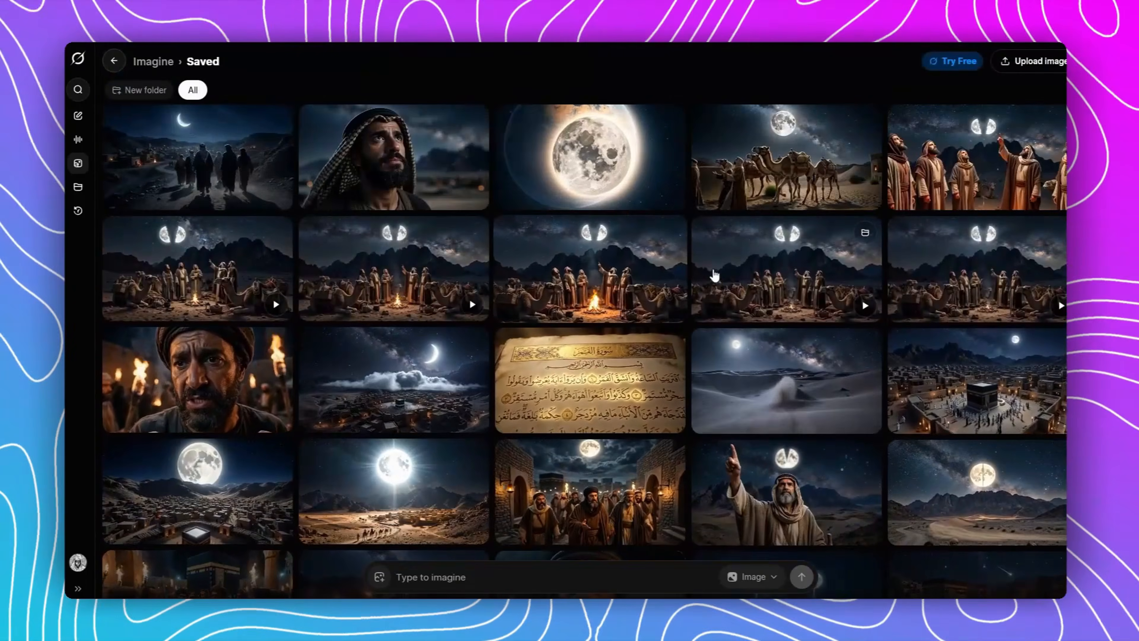
{"action": "scroll", "coordinate": [762, 305], "scroll_direction": "down", "scroll_amount": 5}
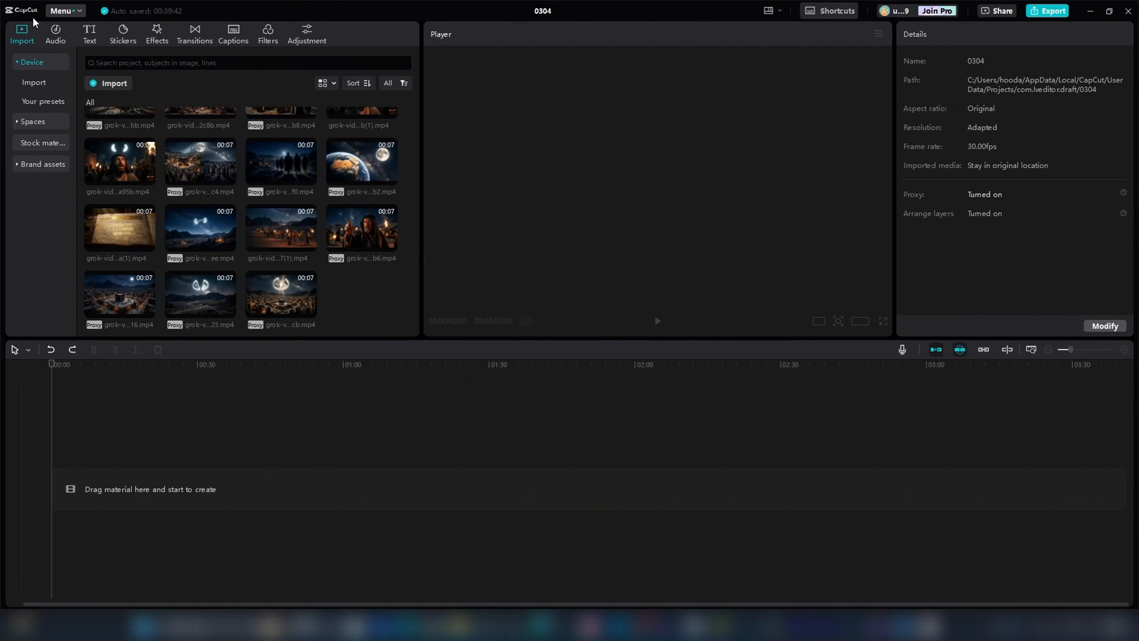
Step: In CapCut, place the night-time Kaaba clip first on the empty timeline, add the remaining imported clips after it, and return the playhead to the start
{"action": "scroll", "coordinate": [355, 154], "scroll_direction": "up", "scroll_amount": 3}
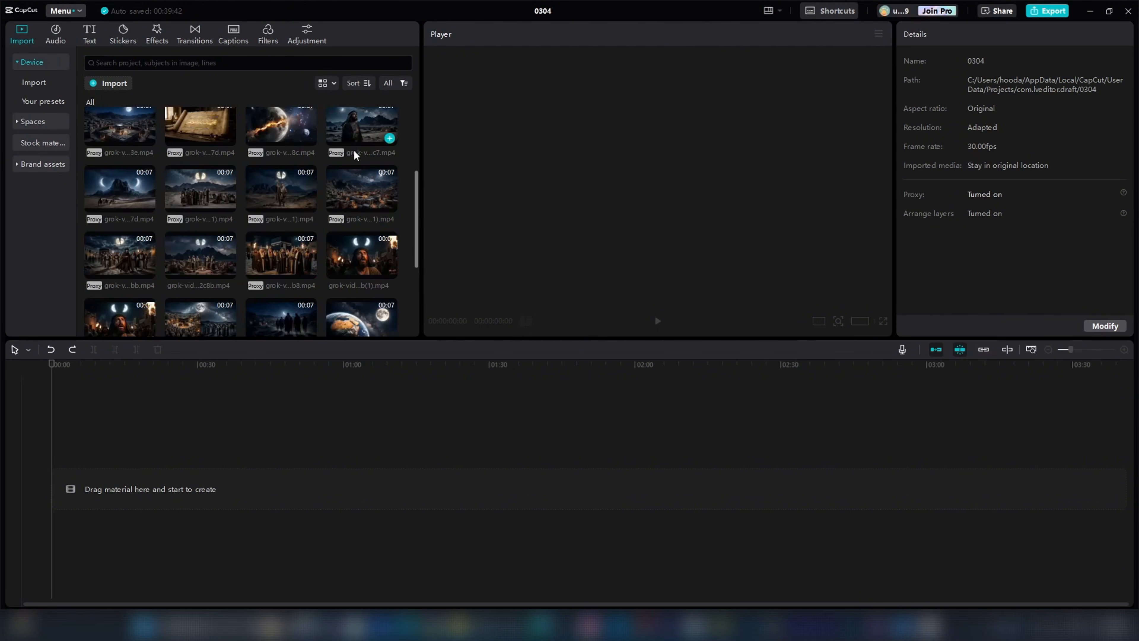
{"action": "scroll", "coordinate": [366, 209], "scroll_direction": "up", "scroll_amount": 3}
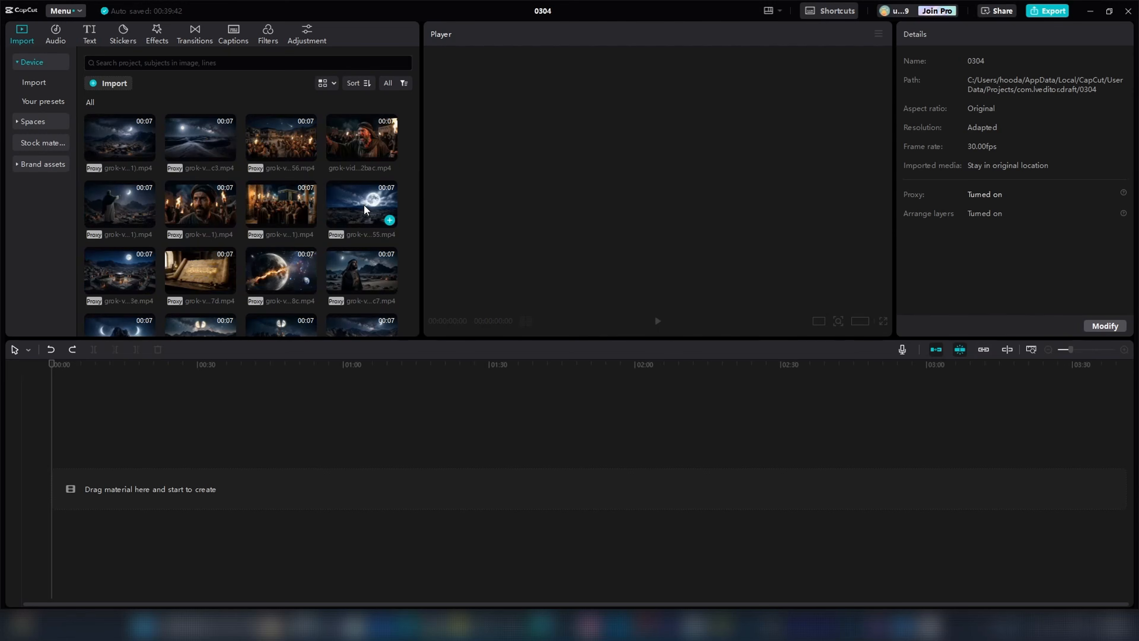
{"action": "scroll", "coordinate": [193, 324], "scroll_direction": "down", "scroll_amount": 5}
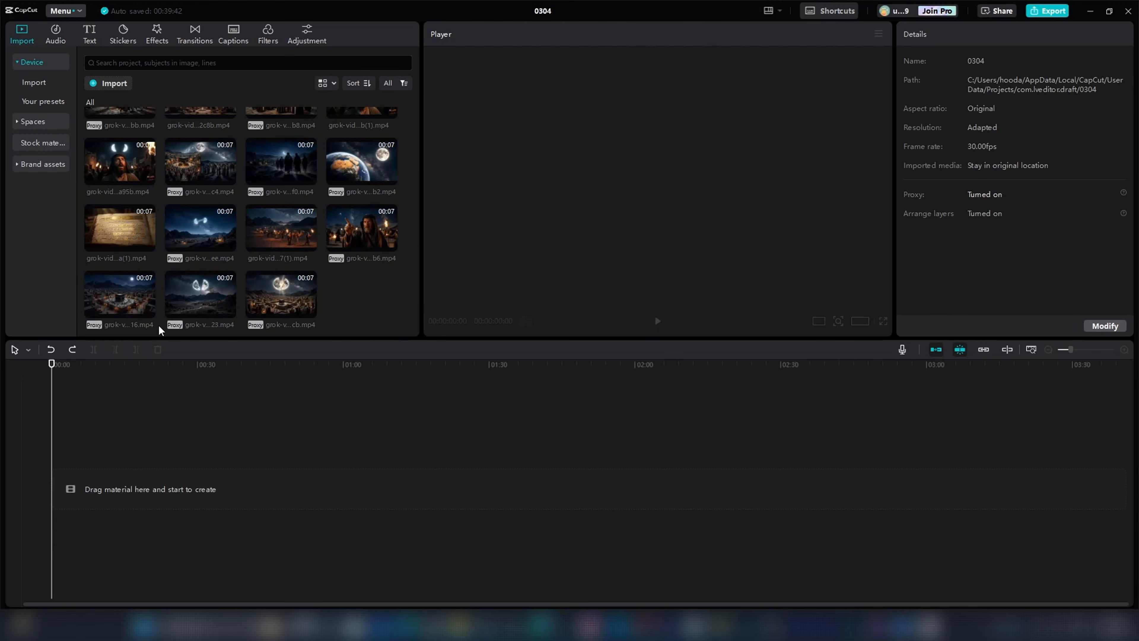
{"action": "left_click_drag", "start_coordinate": [108, 301], "coordinate": [113, 481]}
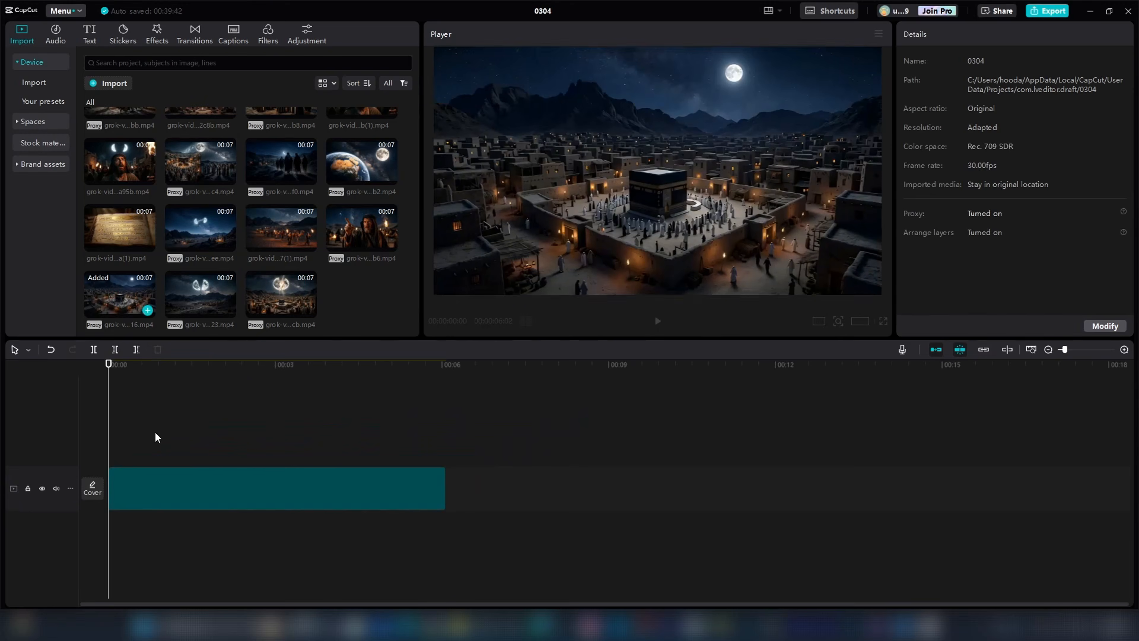
{"action": "scroll", "coordinate": [250, 294], "scroll_direction": "up", "scroll_amount": 3}
{"action": "left_click_drag", "start_coordinate": [423, 127], "coordinate": [381, 480]}
{"action": "scroll", "coordinate": [251, 225], "scroll_direction": "down", "scroll_amount": 2}
{"action": "left_click_drag", "start_coordinate": [305, 238], "coordinate": [777, 397]}
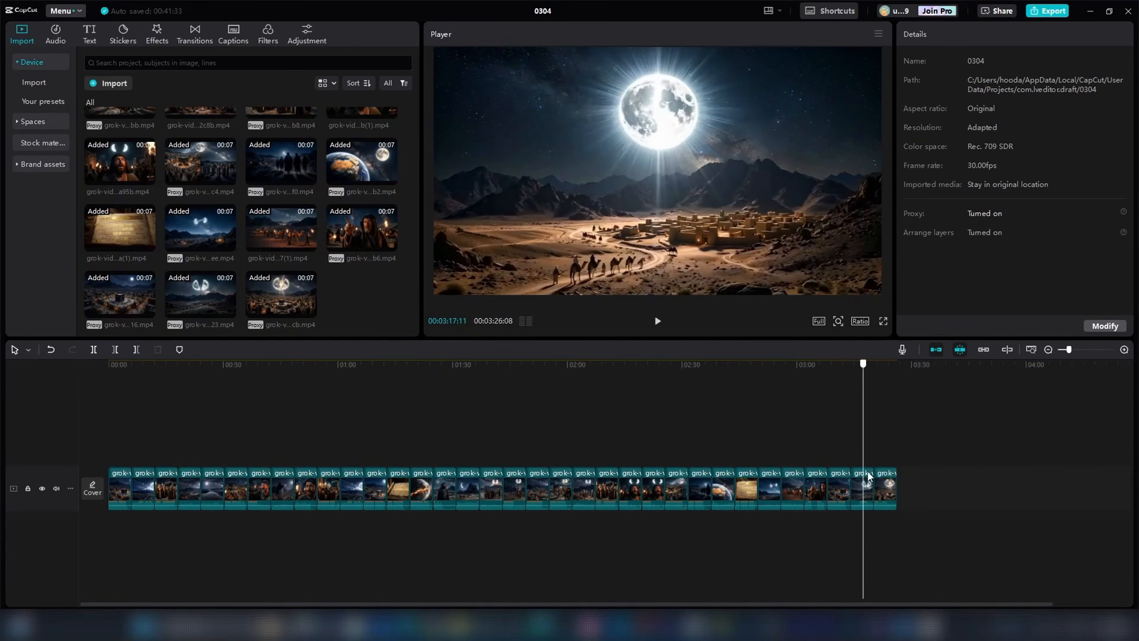
{"action": "scroll", "coordinate": [948, 441], "scroll_direction": "up", "scroll_amount": 2}
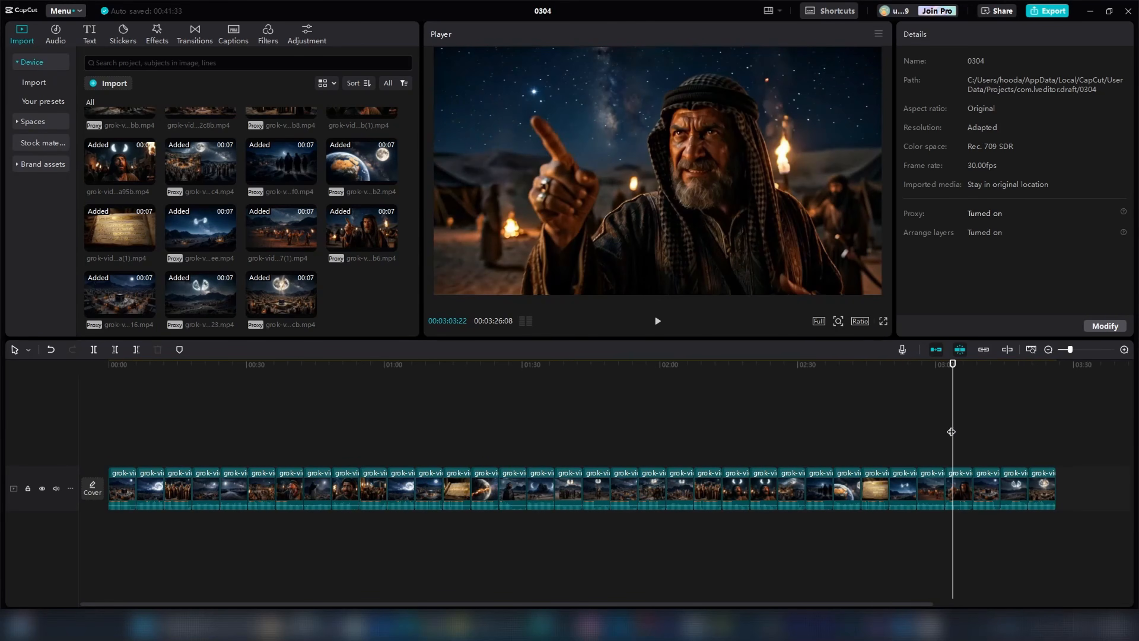
{"action": "left_click_drag", "start_coordinate": [951, 431], "coordinate": [110, 435]}
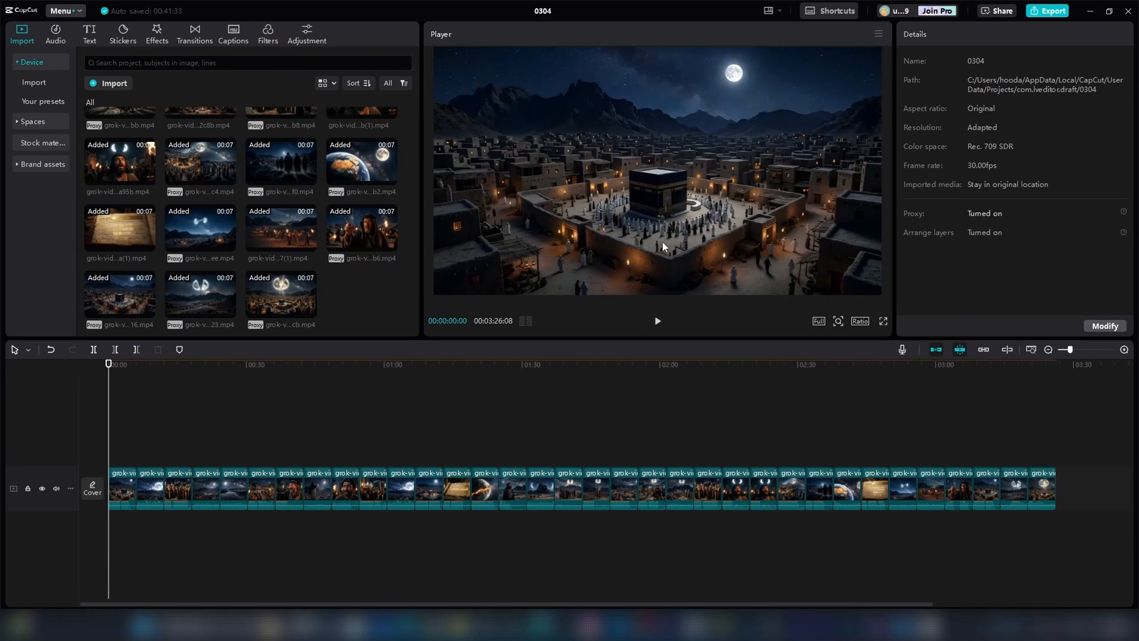
Step: View the spoken language options for auto captions, keeping Arabic selected
{"action": "left_click", "coordinate": [232, 39]}
{"action": "left_click", "coordinate": [114, 81]}
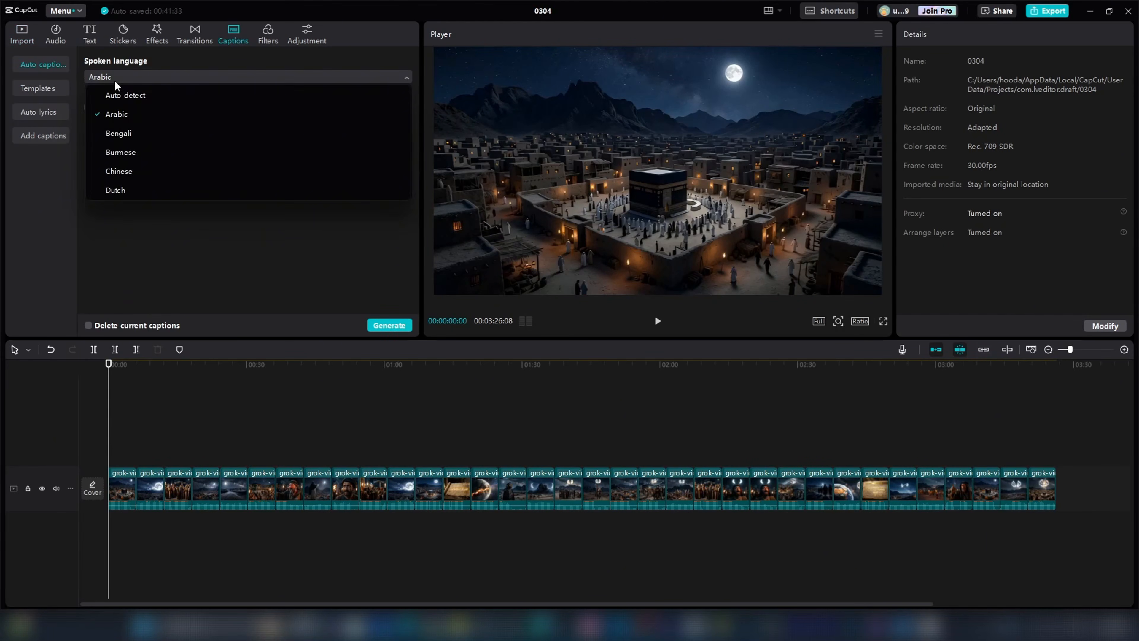
{"action": "left_click", "coordinate": [114, 80]}
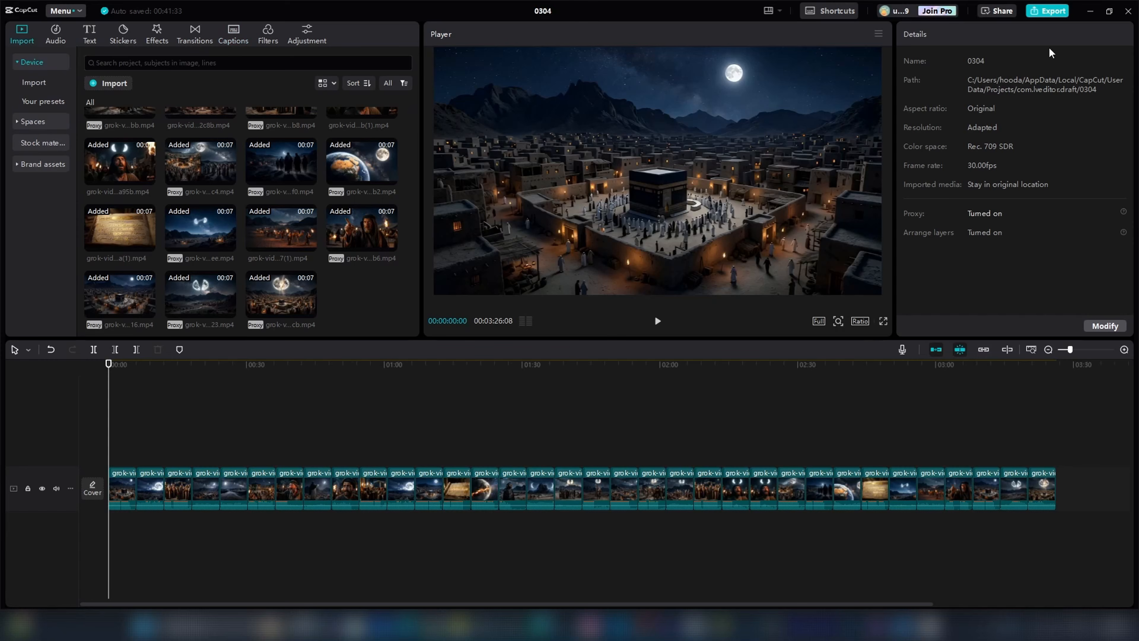
Step: Set the export folder to قصص الانبياء under شهر 3 and the export resolution to 4K, and close the export settings
{"action": "left_click", "coordinate": [1043, 13]}
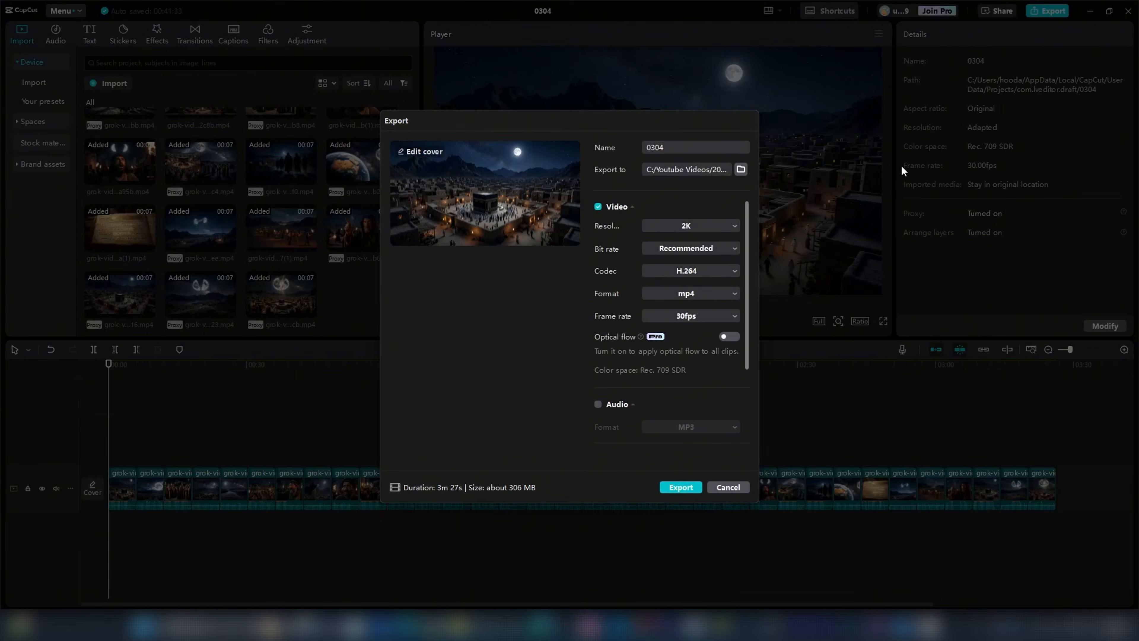
{"action": "left_click", "coordinate": [741, 169]}
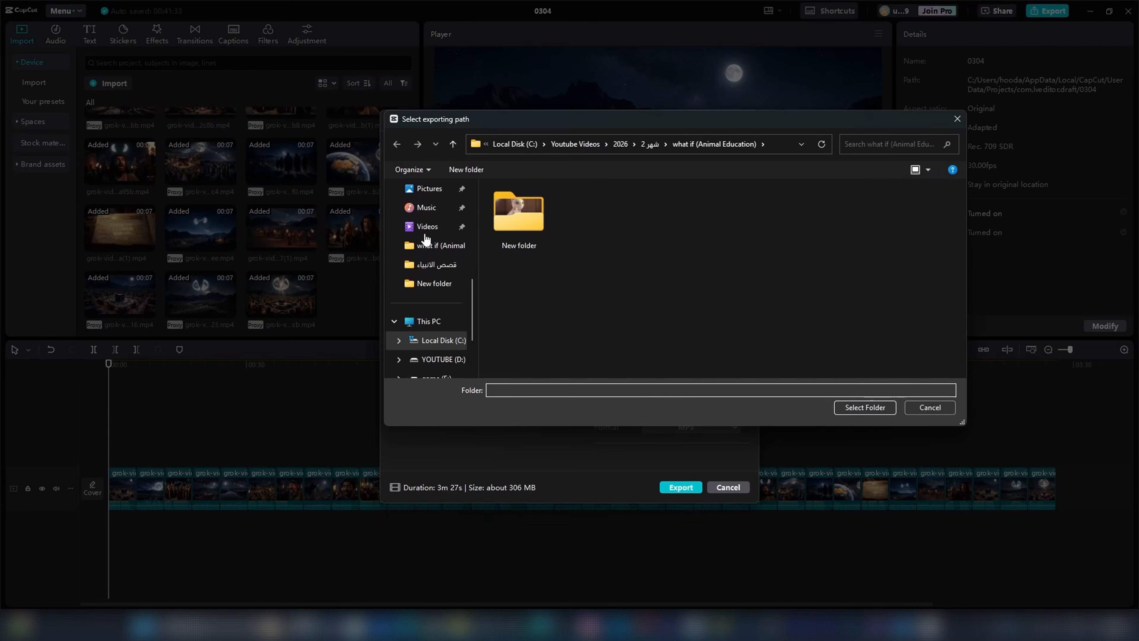
{"action": "left_click", "coordinate": [441, 270]}
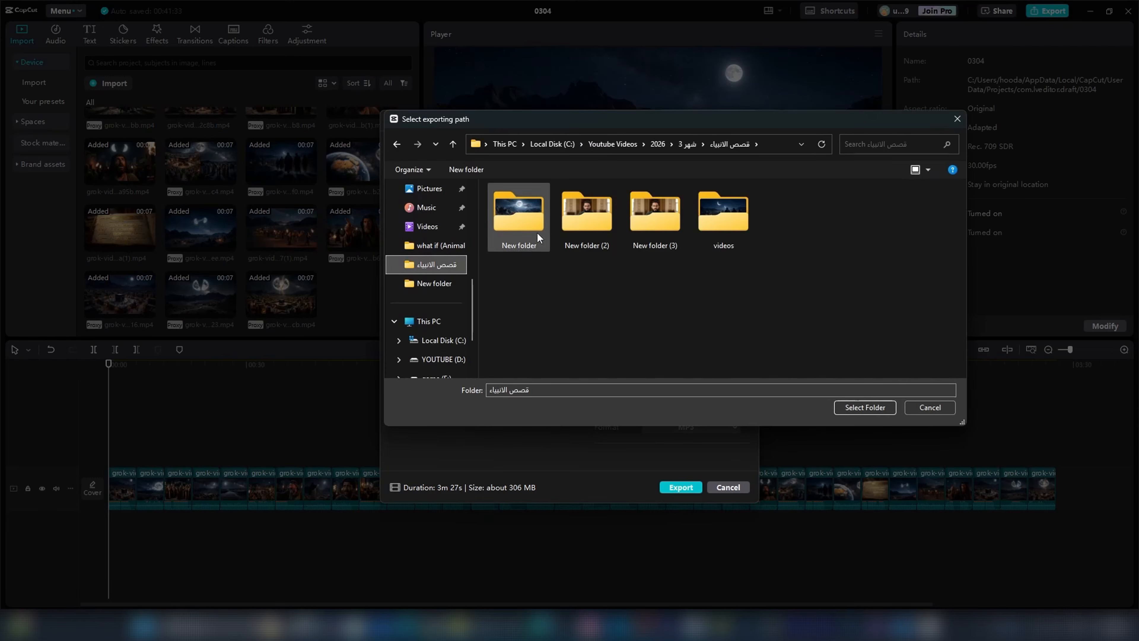
{"action": "left_click", "coordinate": [864, 408]}
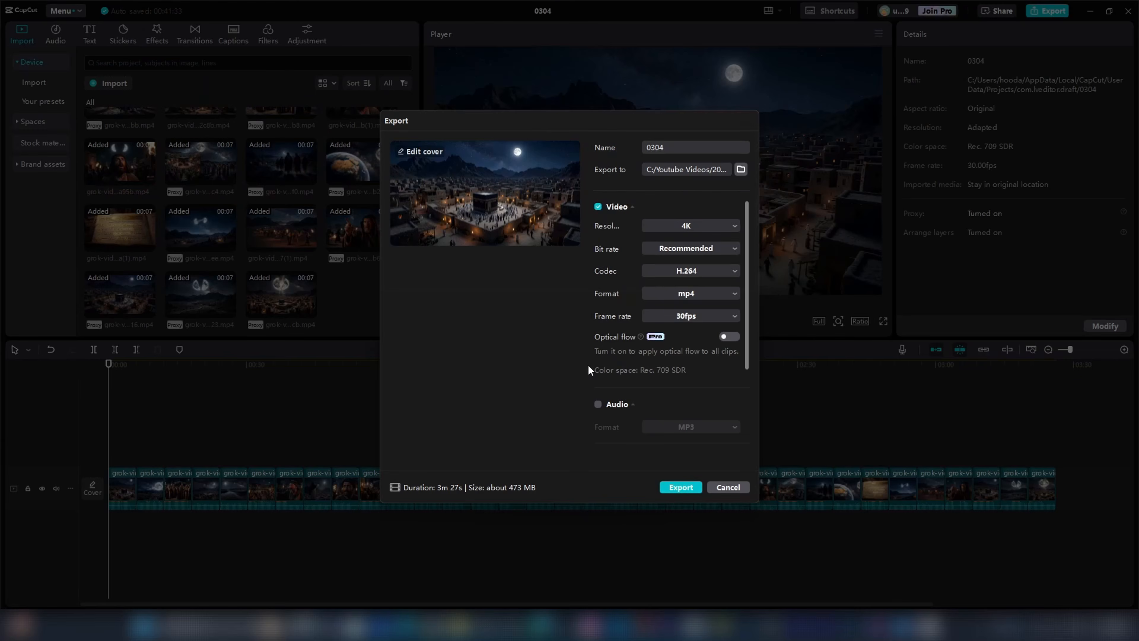
{"action": "key", "text": "Escape"}
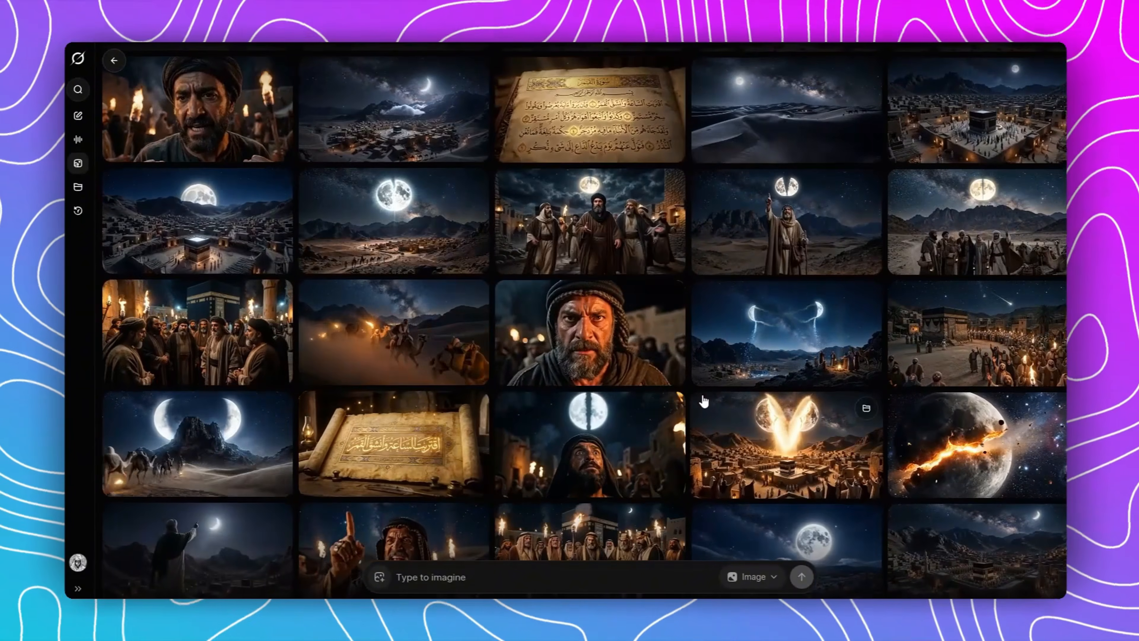
{"action": "scroll", "coordinate": [688, 255], "scroll_direction": "down", "scroll_amount": 5}
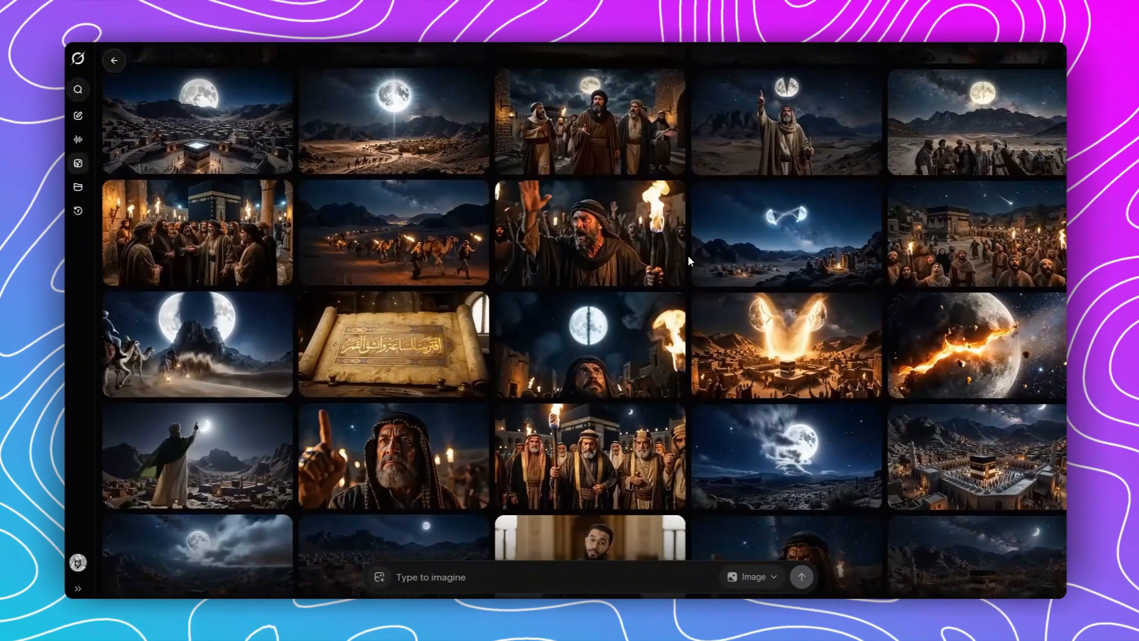